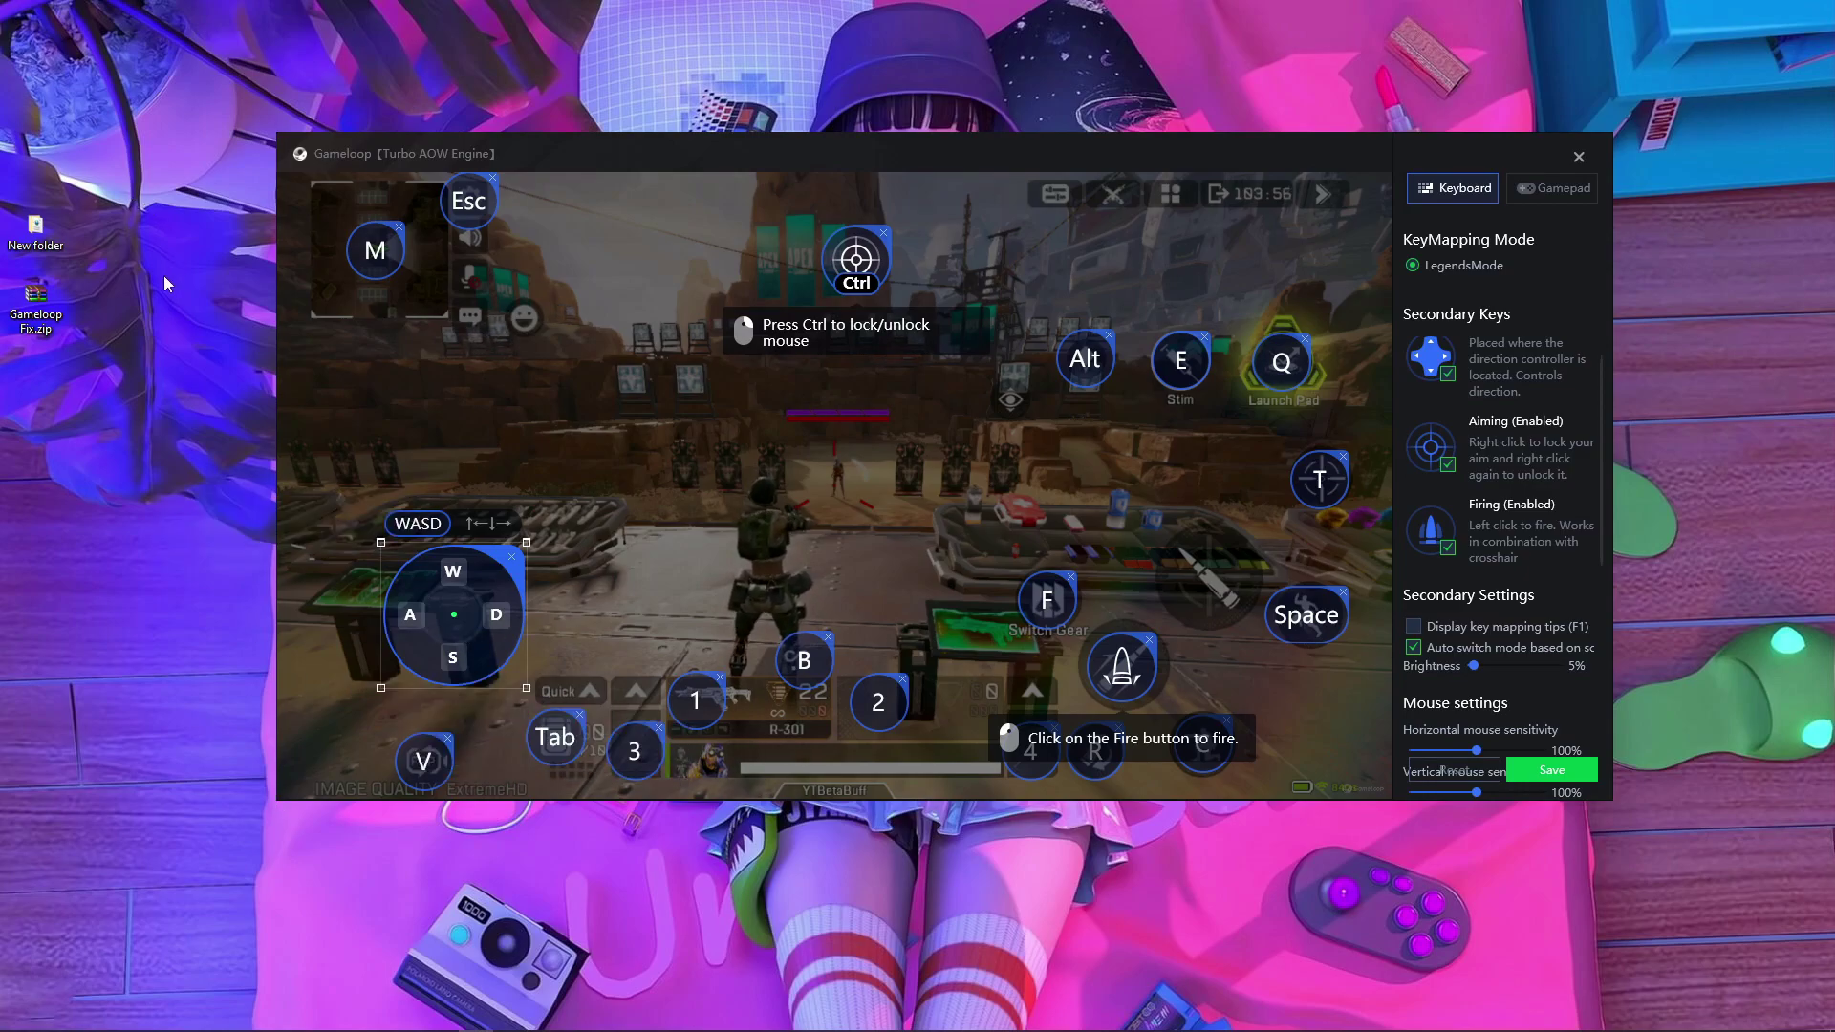
- Move Gameloop Fix.zip lower on the desktop and open the folder C:\Program Files\TxGameAssistant\ui in File Explorer
{"action": "left_click_drag", "start_coordinate": [30, 304], "coordinate": [29, 439]}
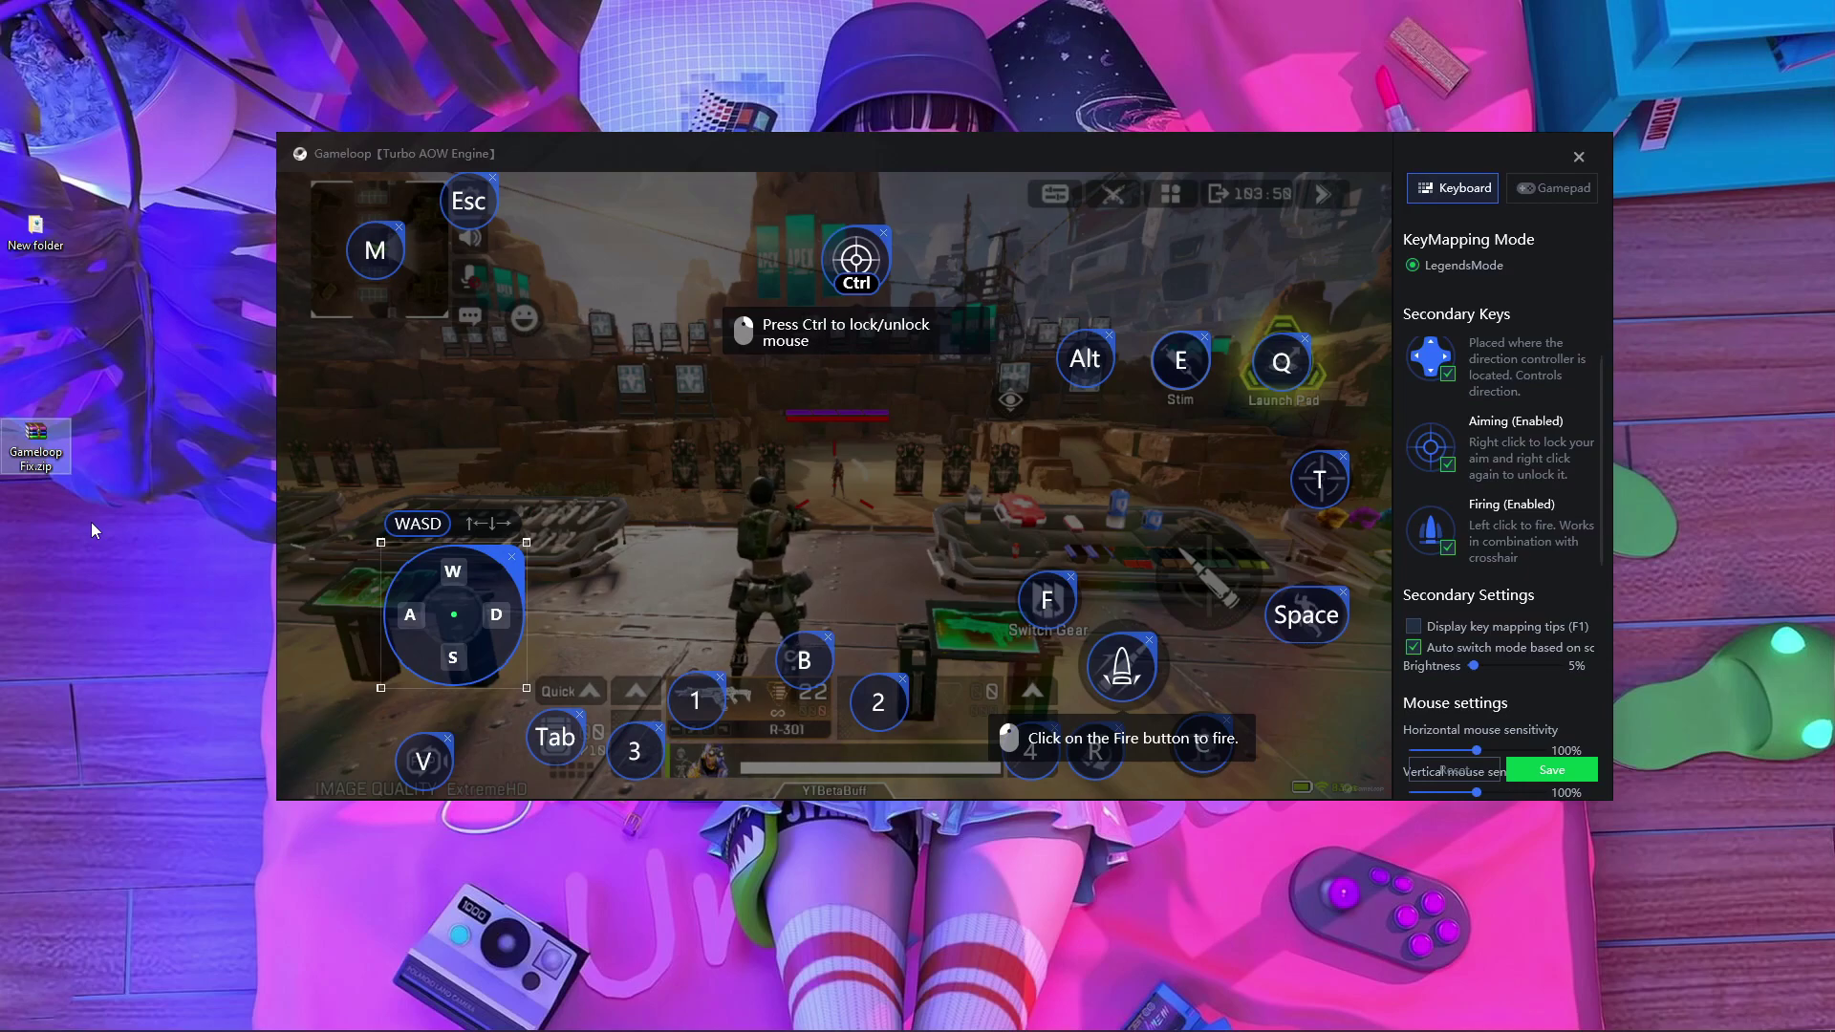
{"action": "mouse_move", "coordinate": [325, 1029]}
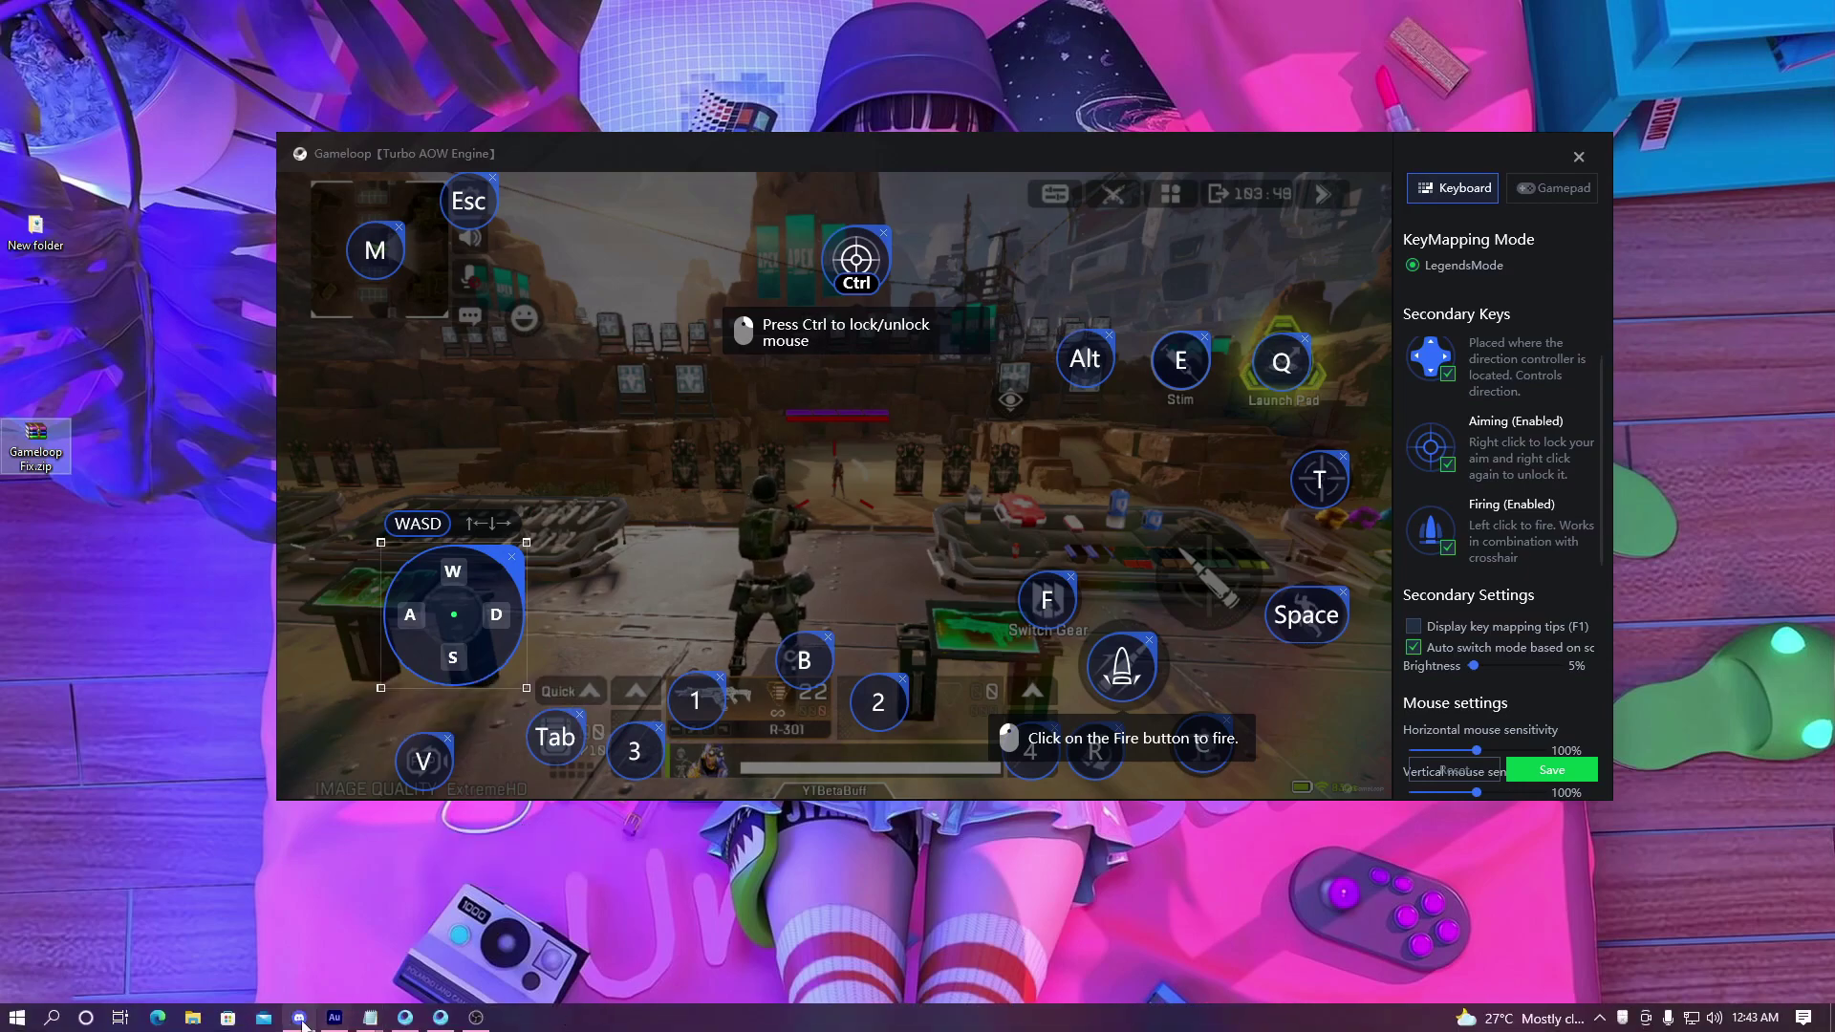
{"action": "left_click", "coordinate": [192, 1018]}
{"action": "left_click", "coordinate": [571, 516]}
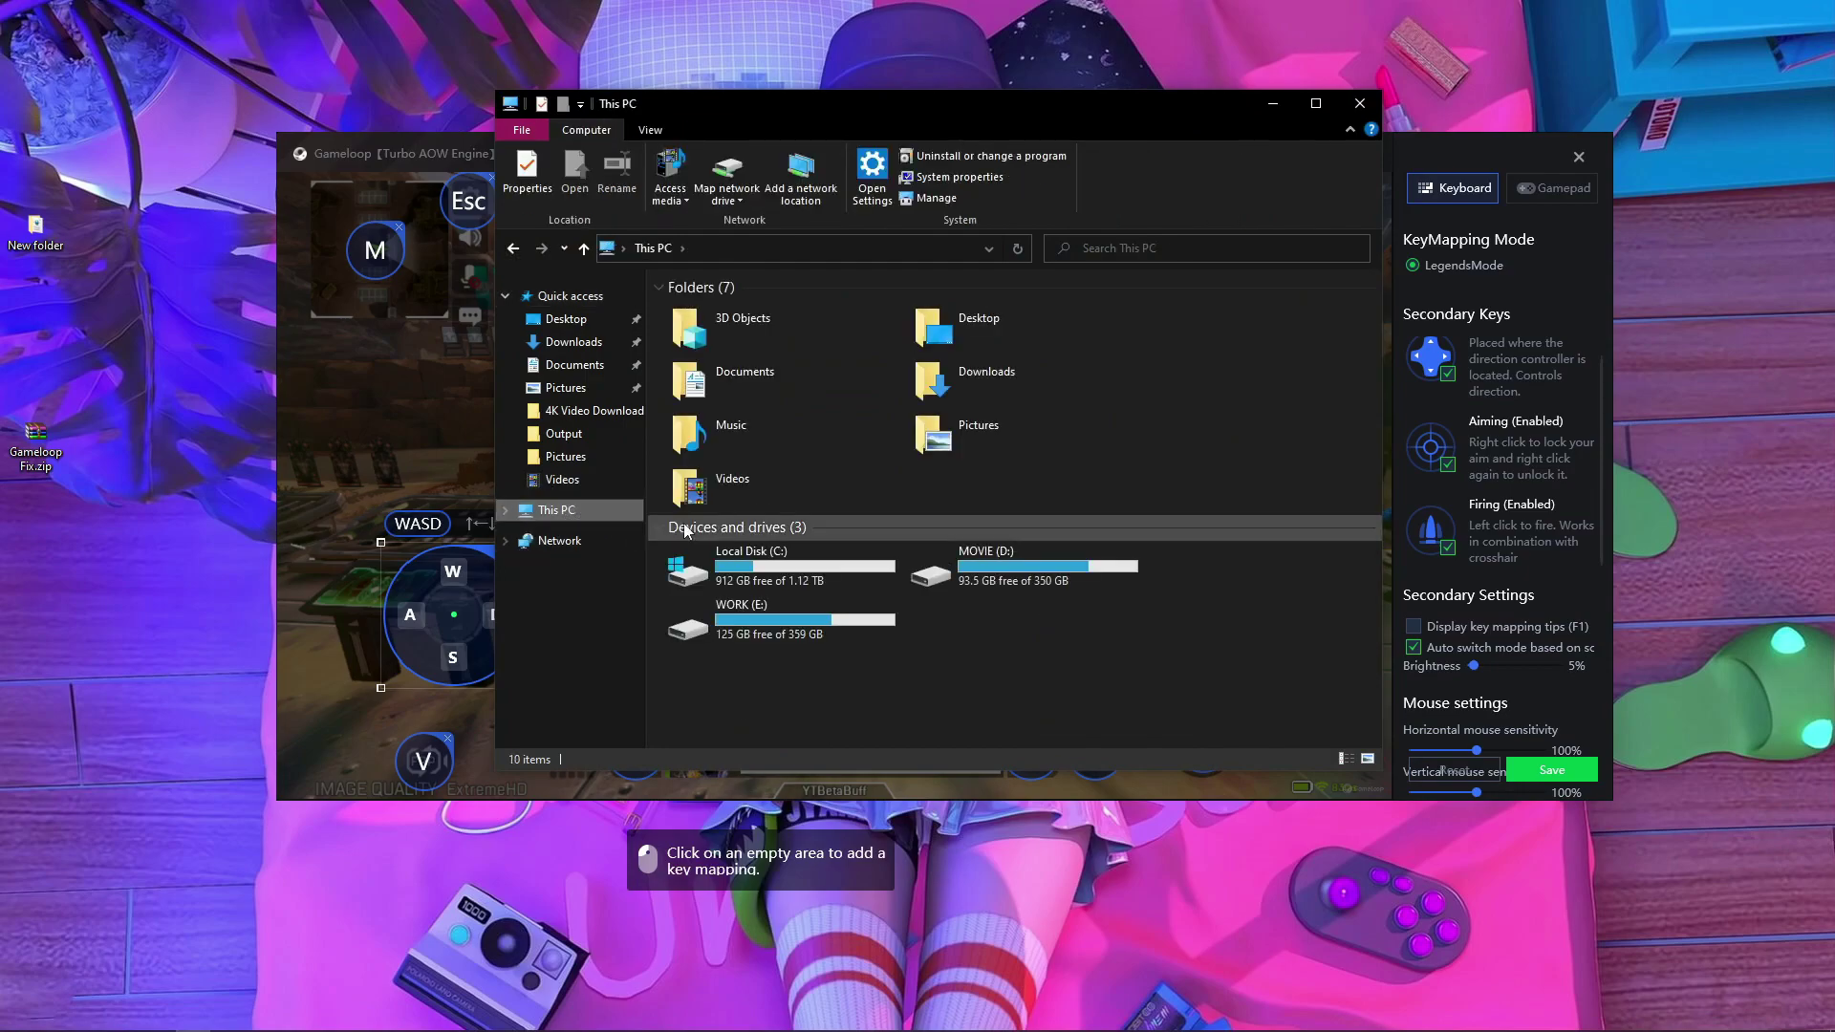
{"action": "double_click", "coordinate": [800, 573]}
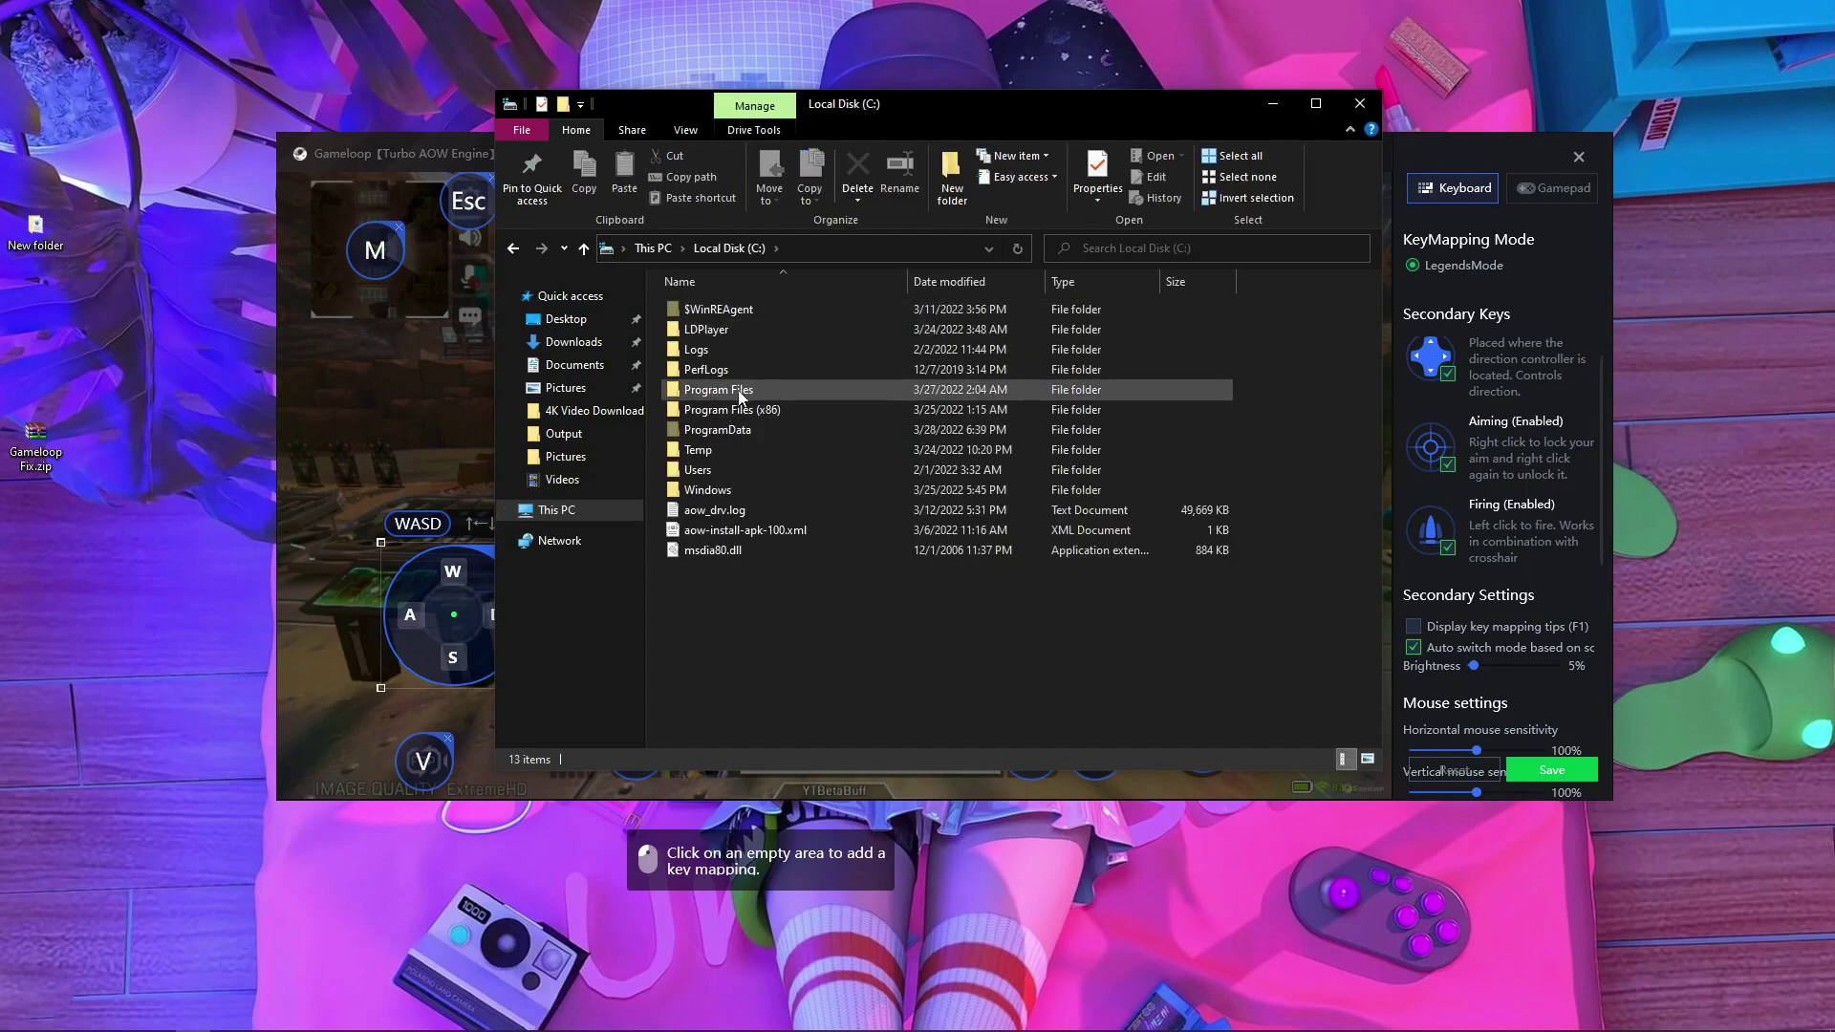
{"action": "double_click", "coordinate": [741, 392]}
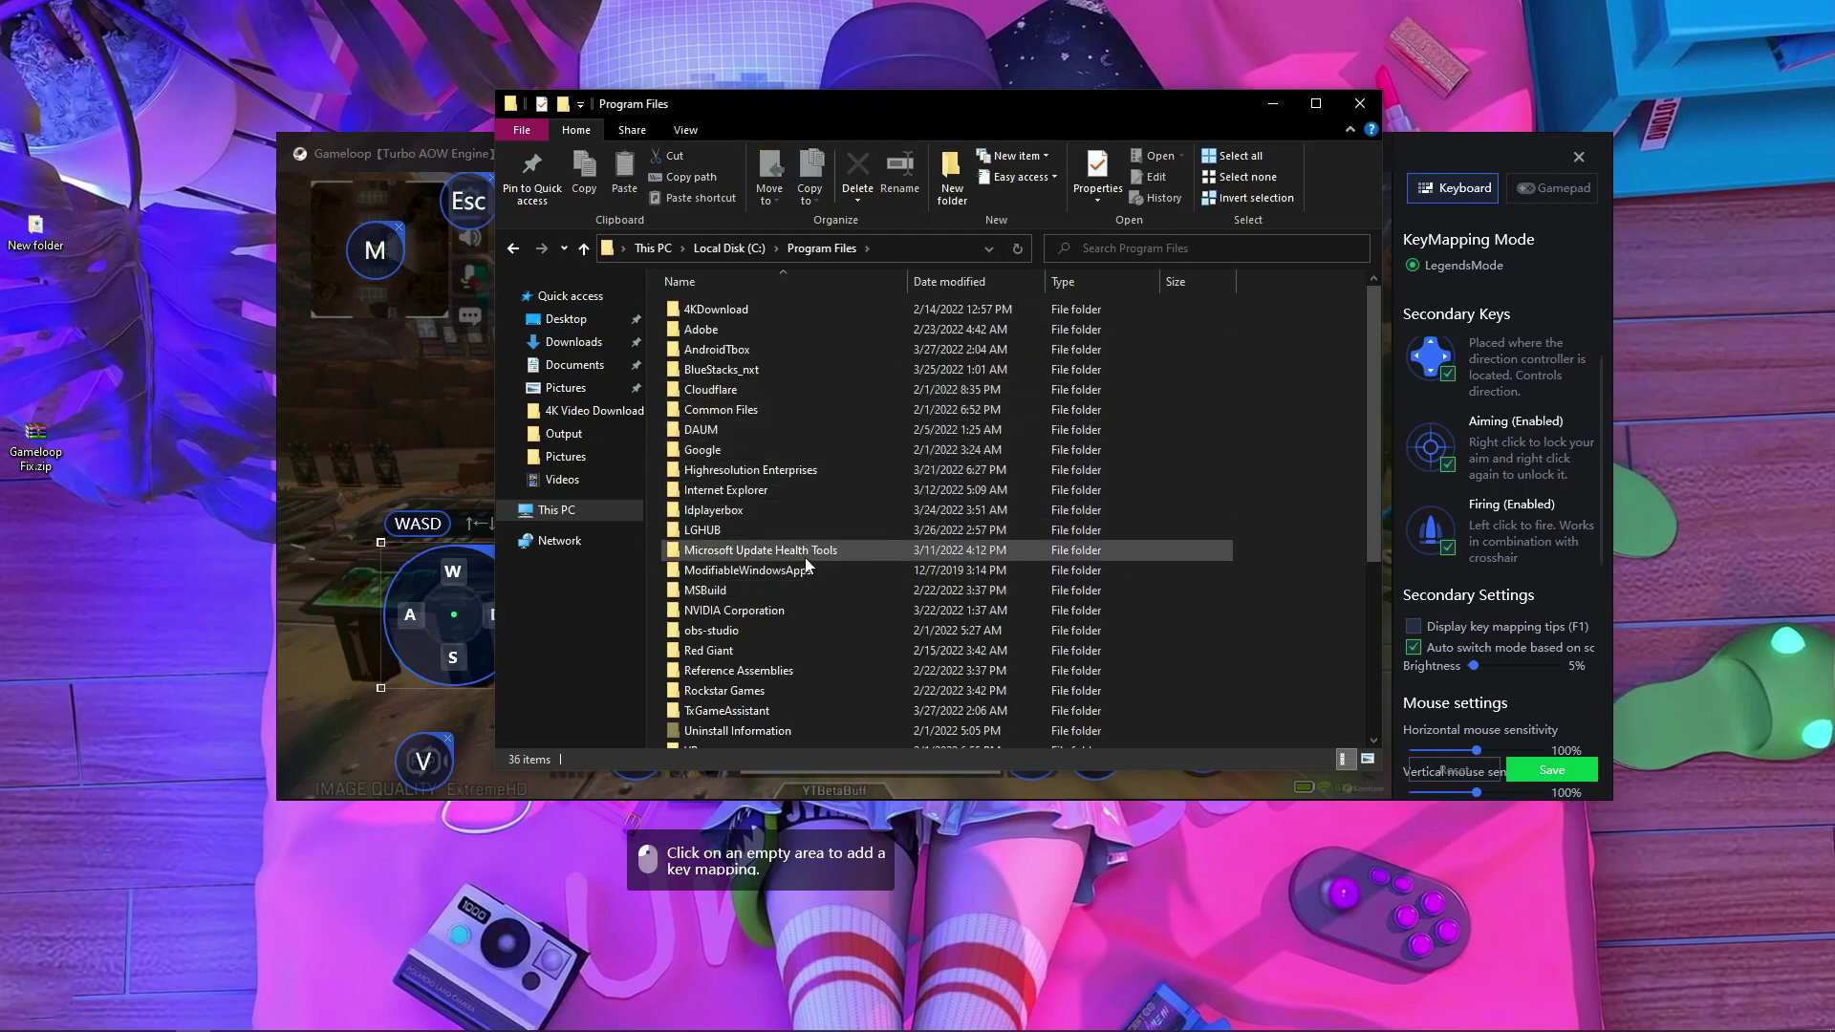
{"action": "scroll", "coordinate": [828, 613], "scroll_direction": "down", "scroll_amount": 1}
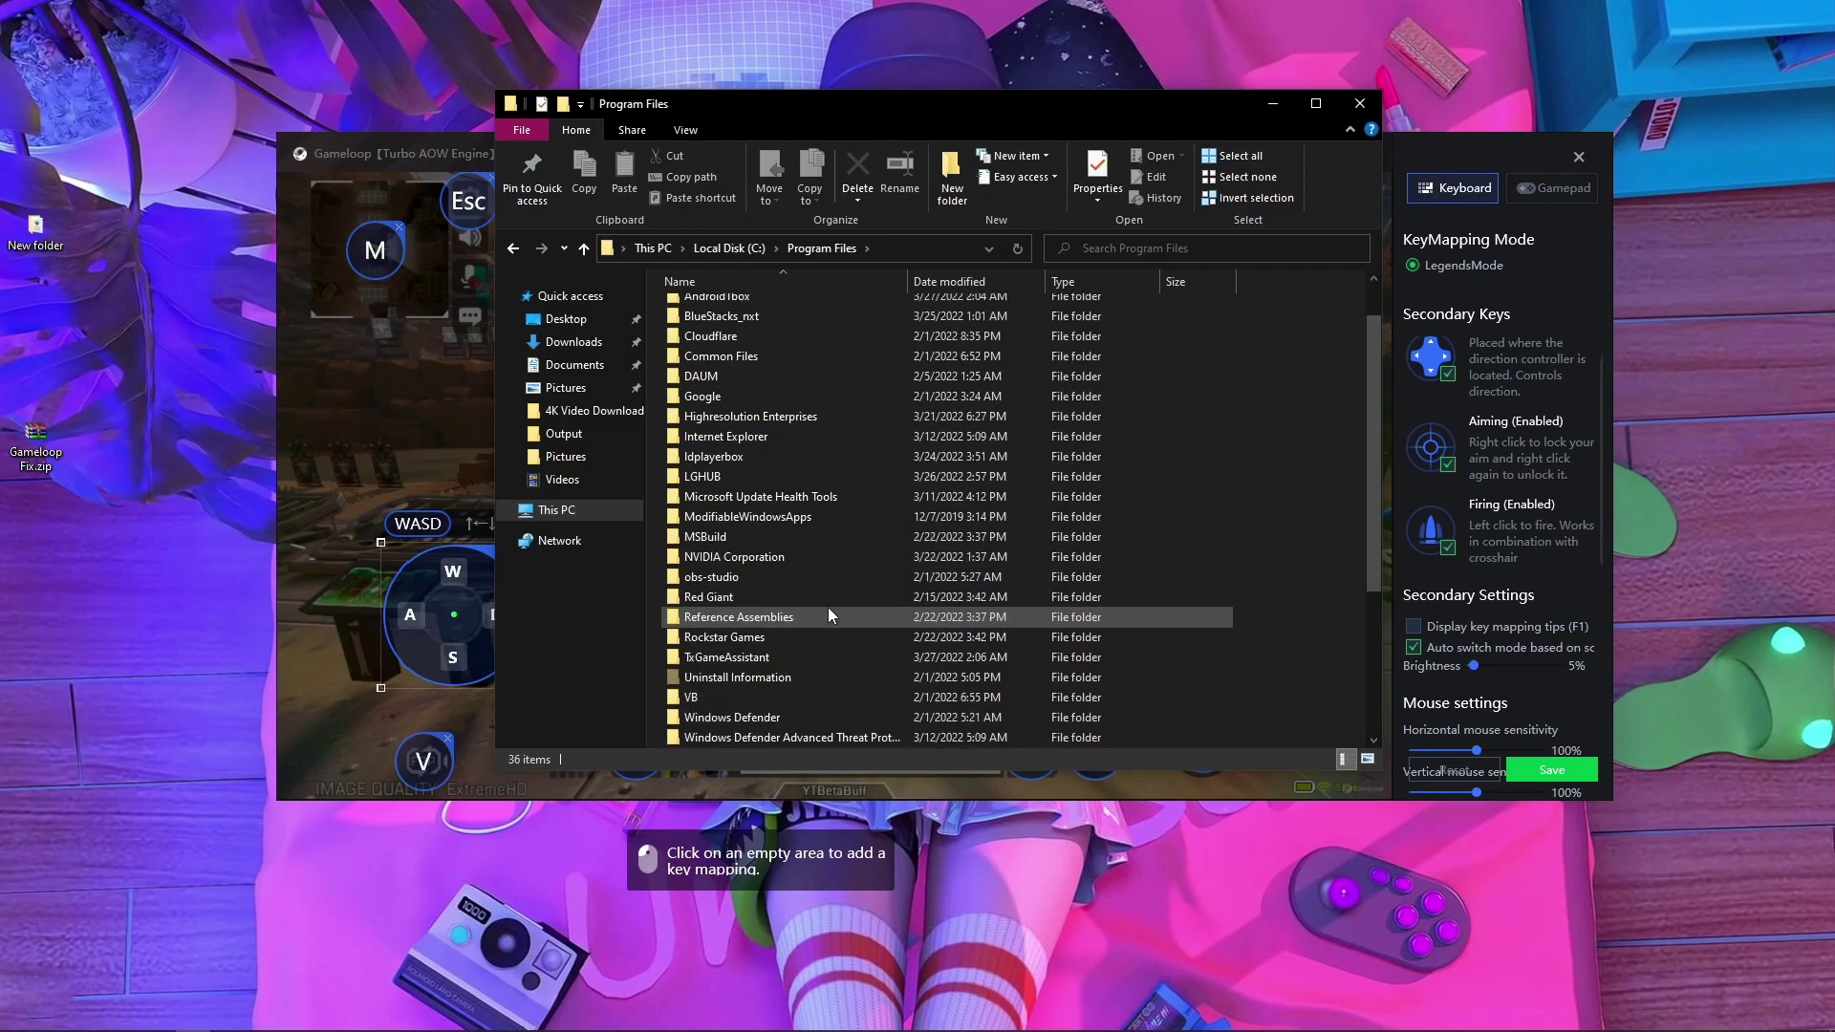
{"action": "double_click", "coordinate": [791, 655]}
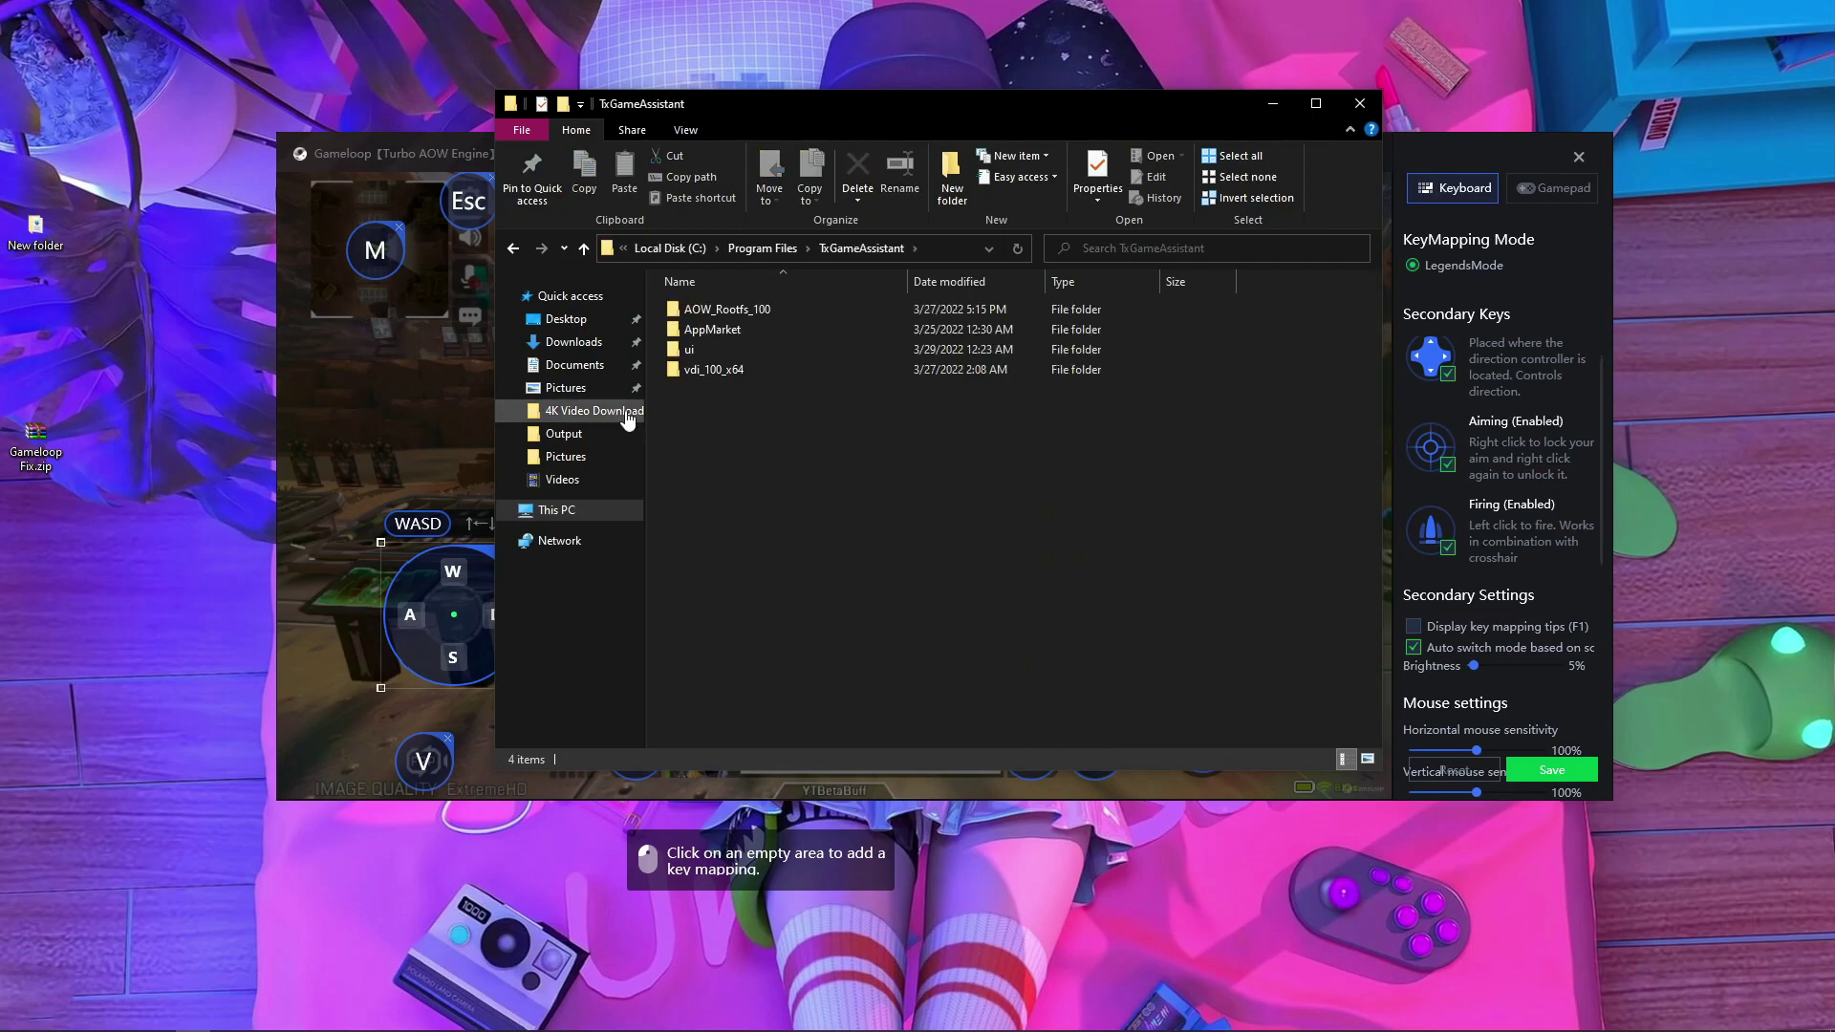
{"action": "double_click", "coordinate": [680, 356]}
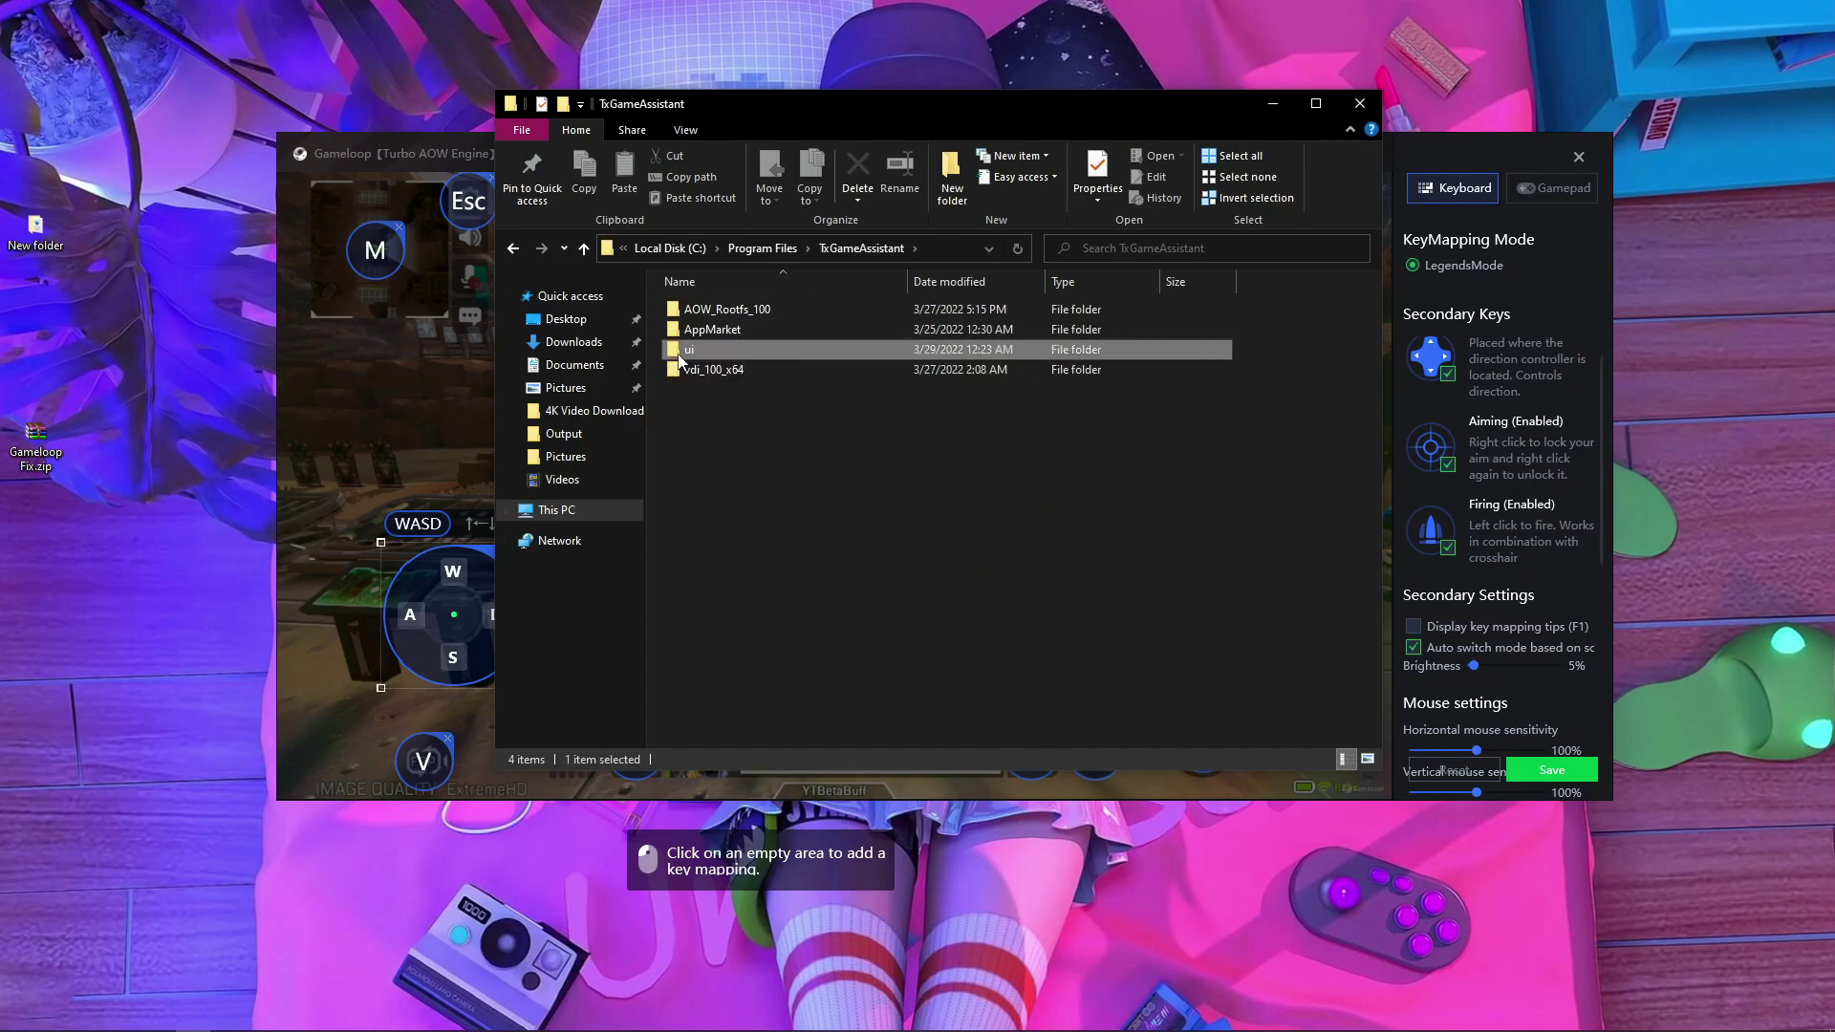
- Find DefaultKeyMapping.xml in the ui folder and copy it
{"action": "scroll", "coordinate": [994, 552], "scroll_direction": "down", "scroll_amount": 15}
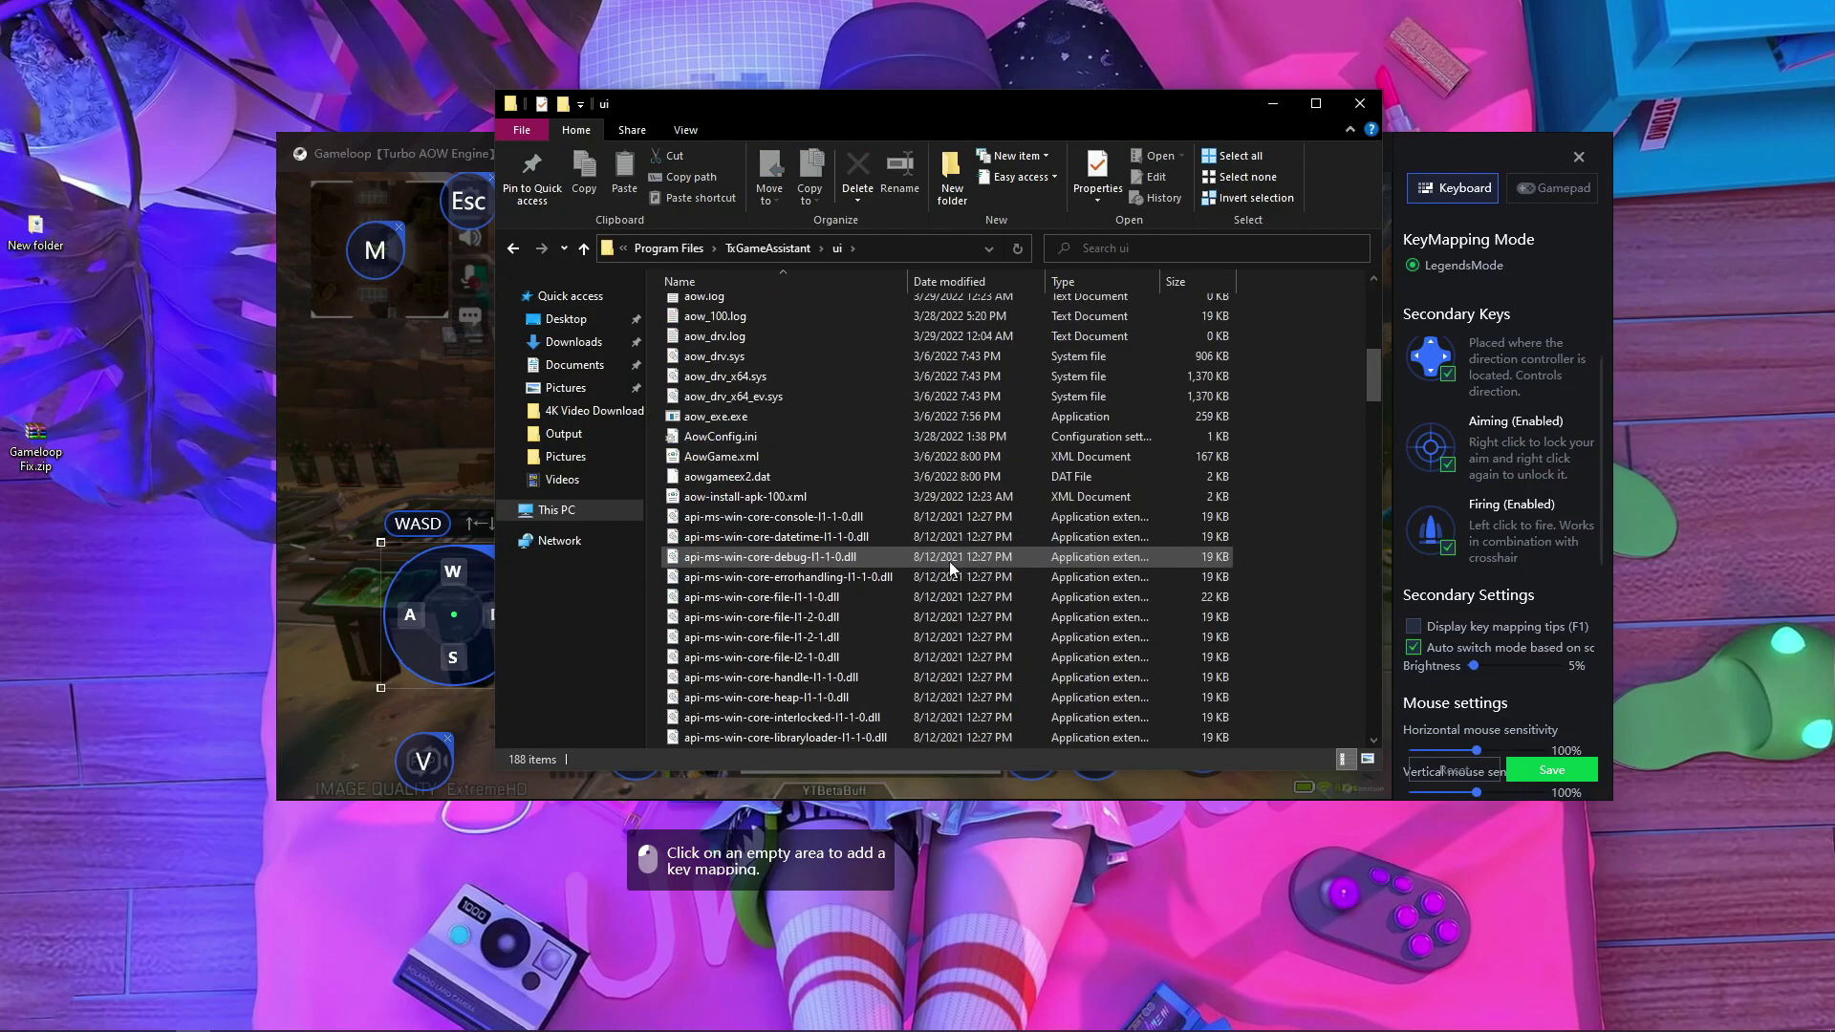
{"action": "scroll", "coordinate": [793, 578], "scroll_direction": "down", "scroll_amount": 14}
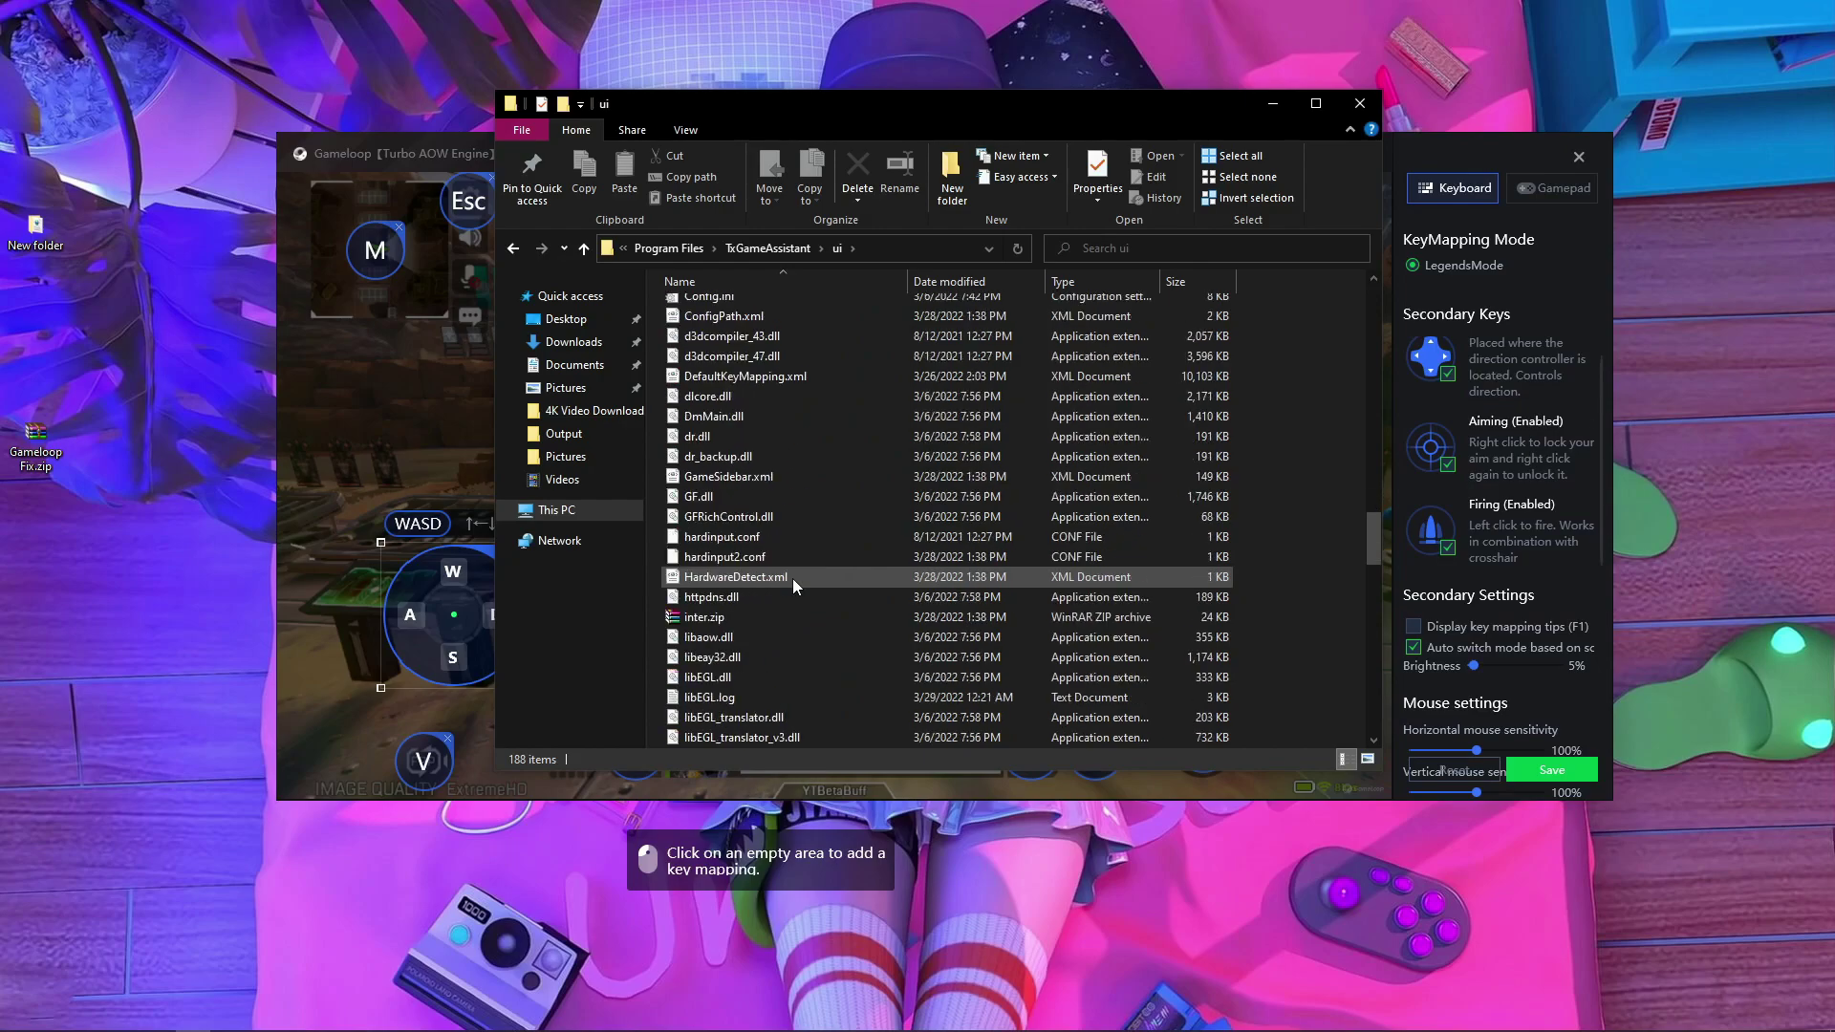
{"action": "scroll", "coordinate": [793, 577], "scroll_direction": "up", "scroll_amount": 6}
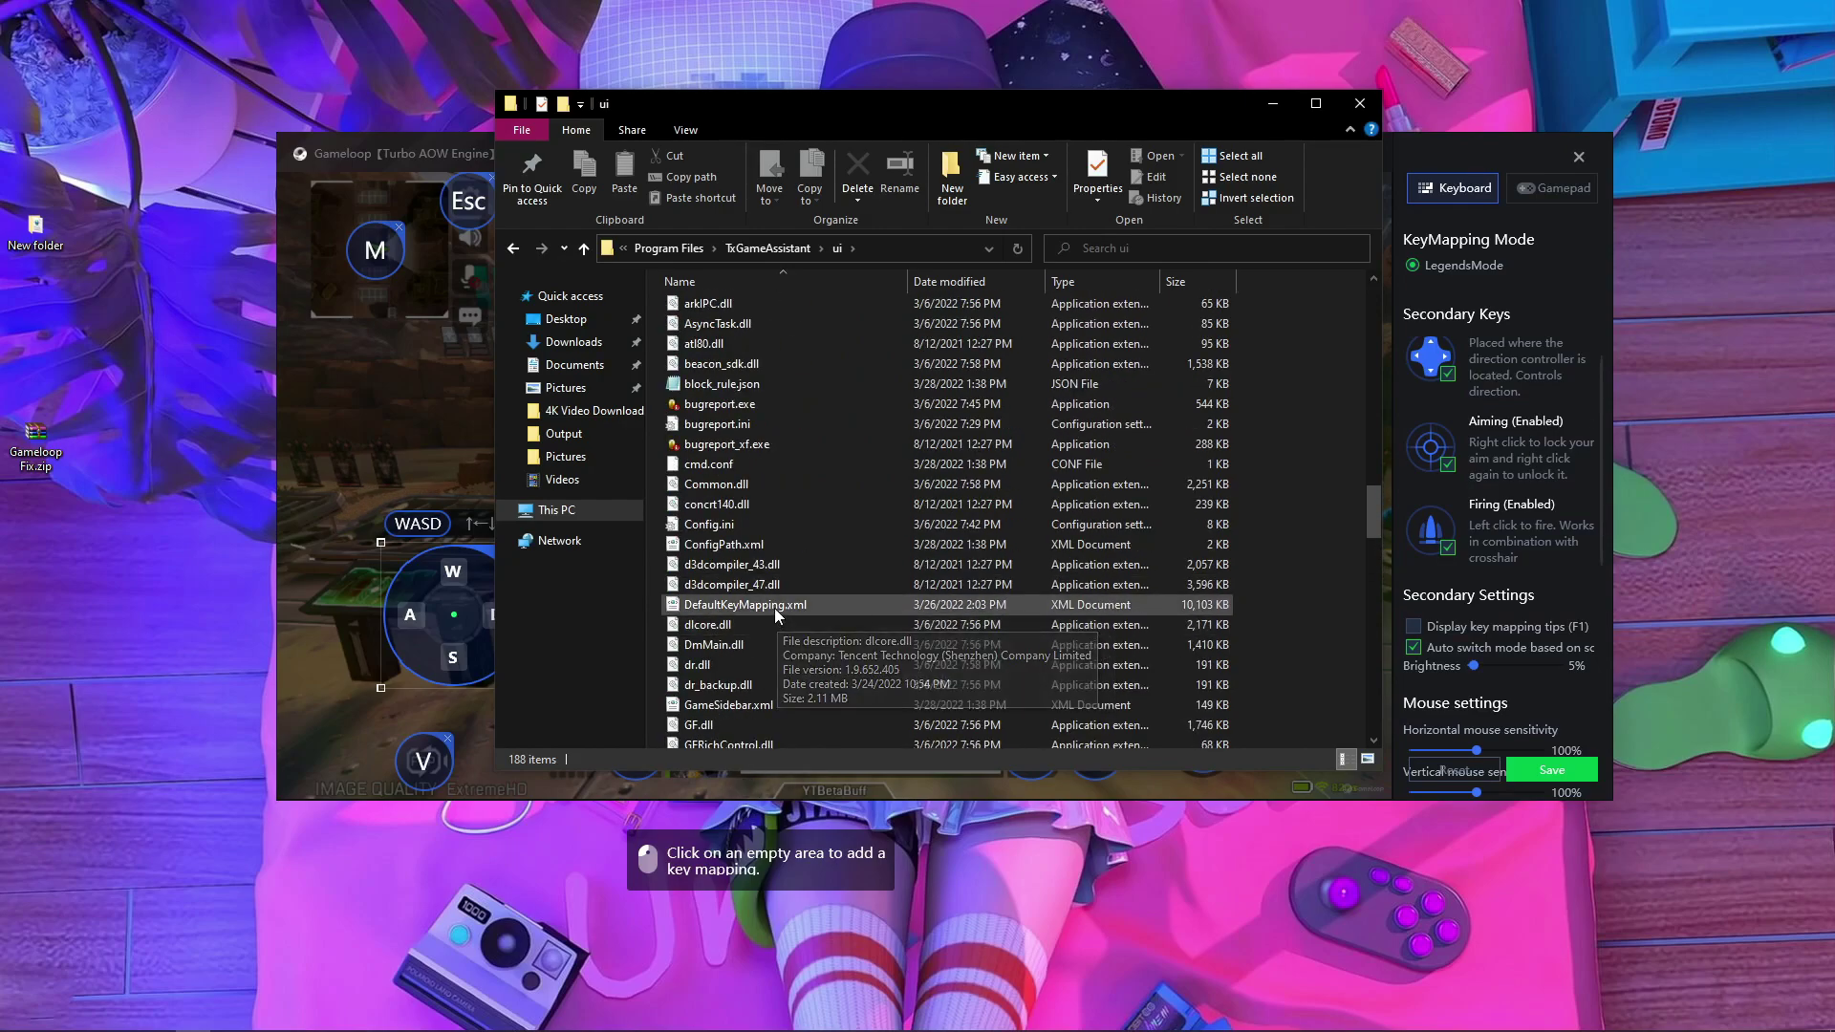
{"action": "left_click", "coordinate": [772, 608]}
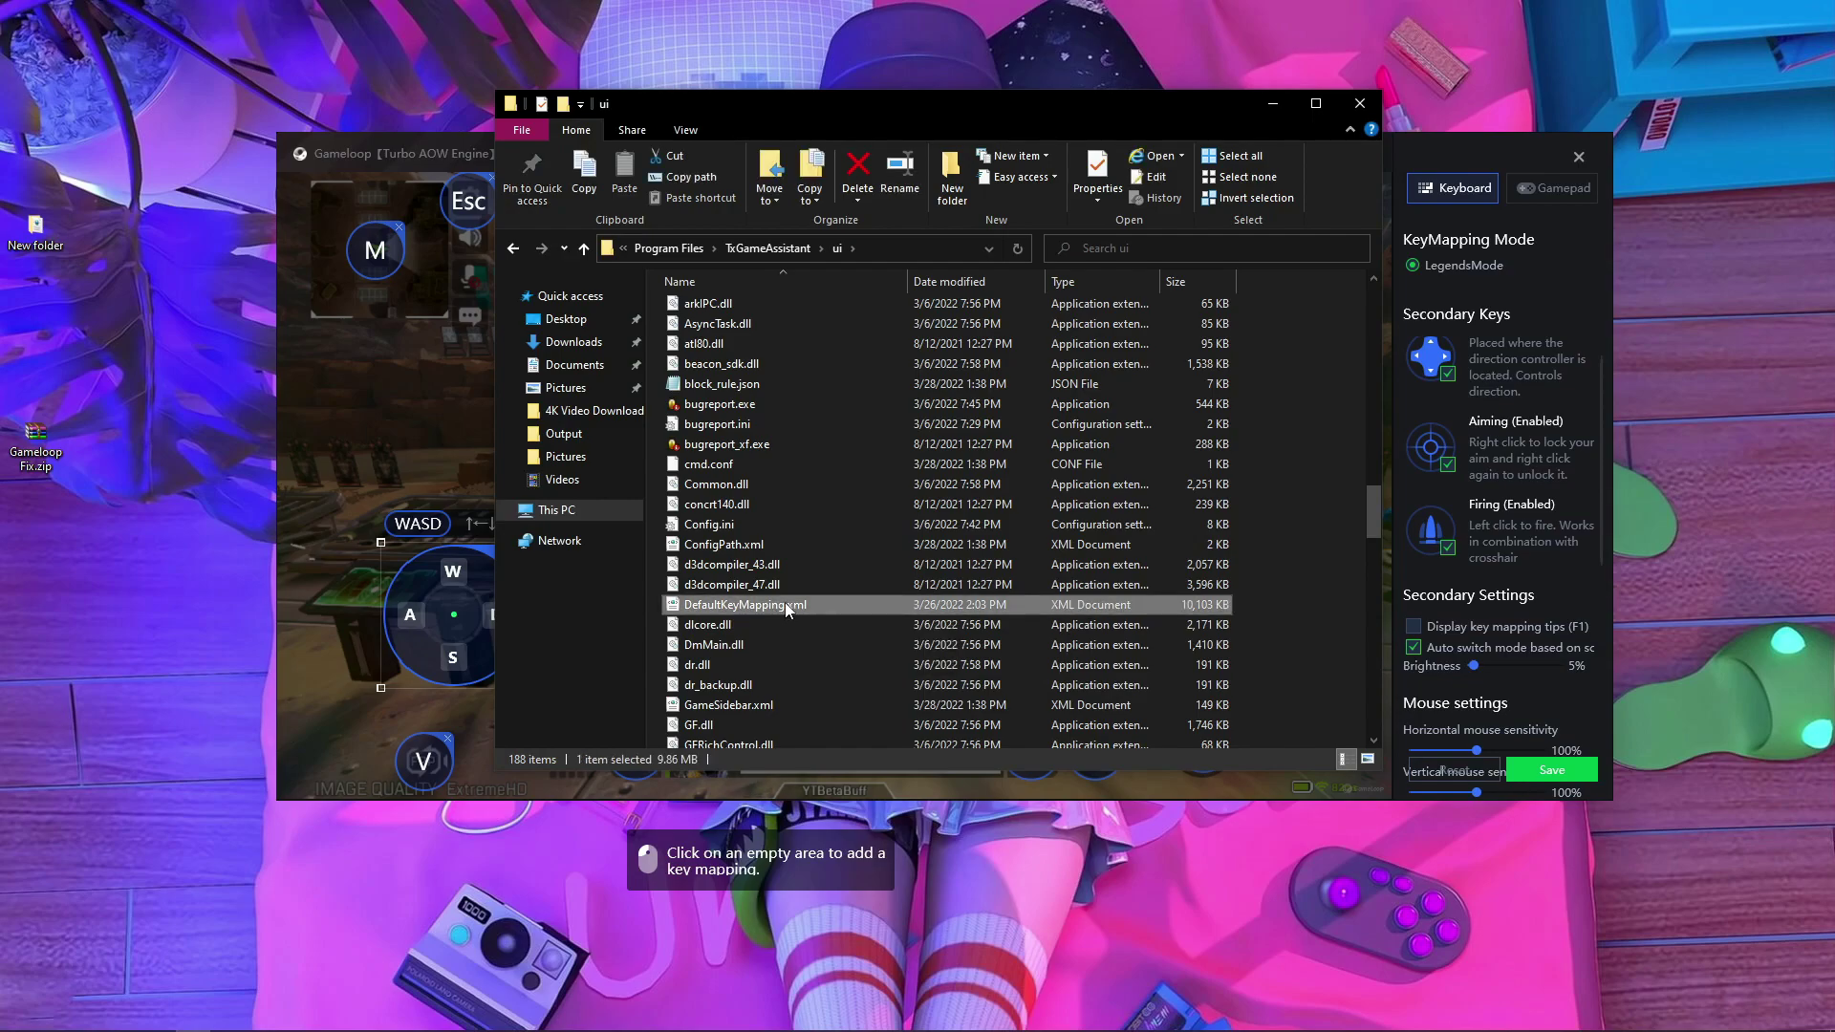
{"action": "right_click", "coordinate": [784, 610]}
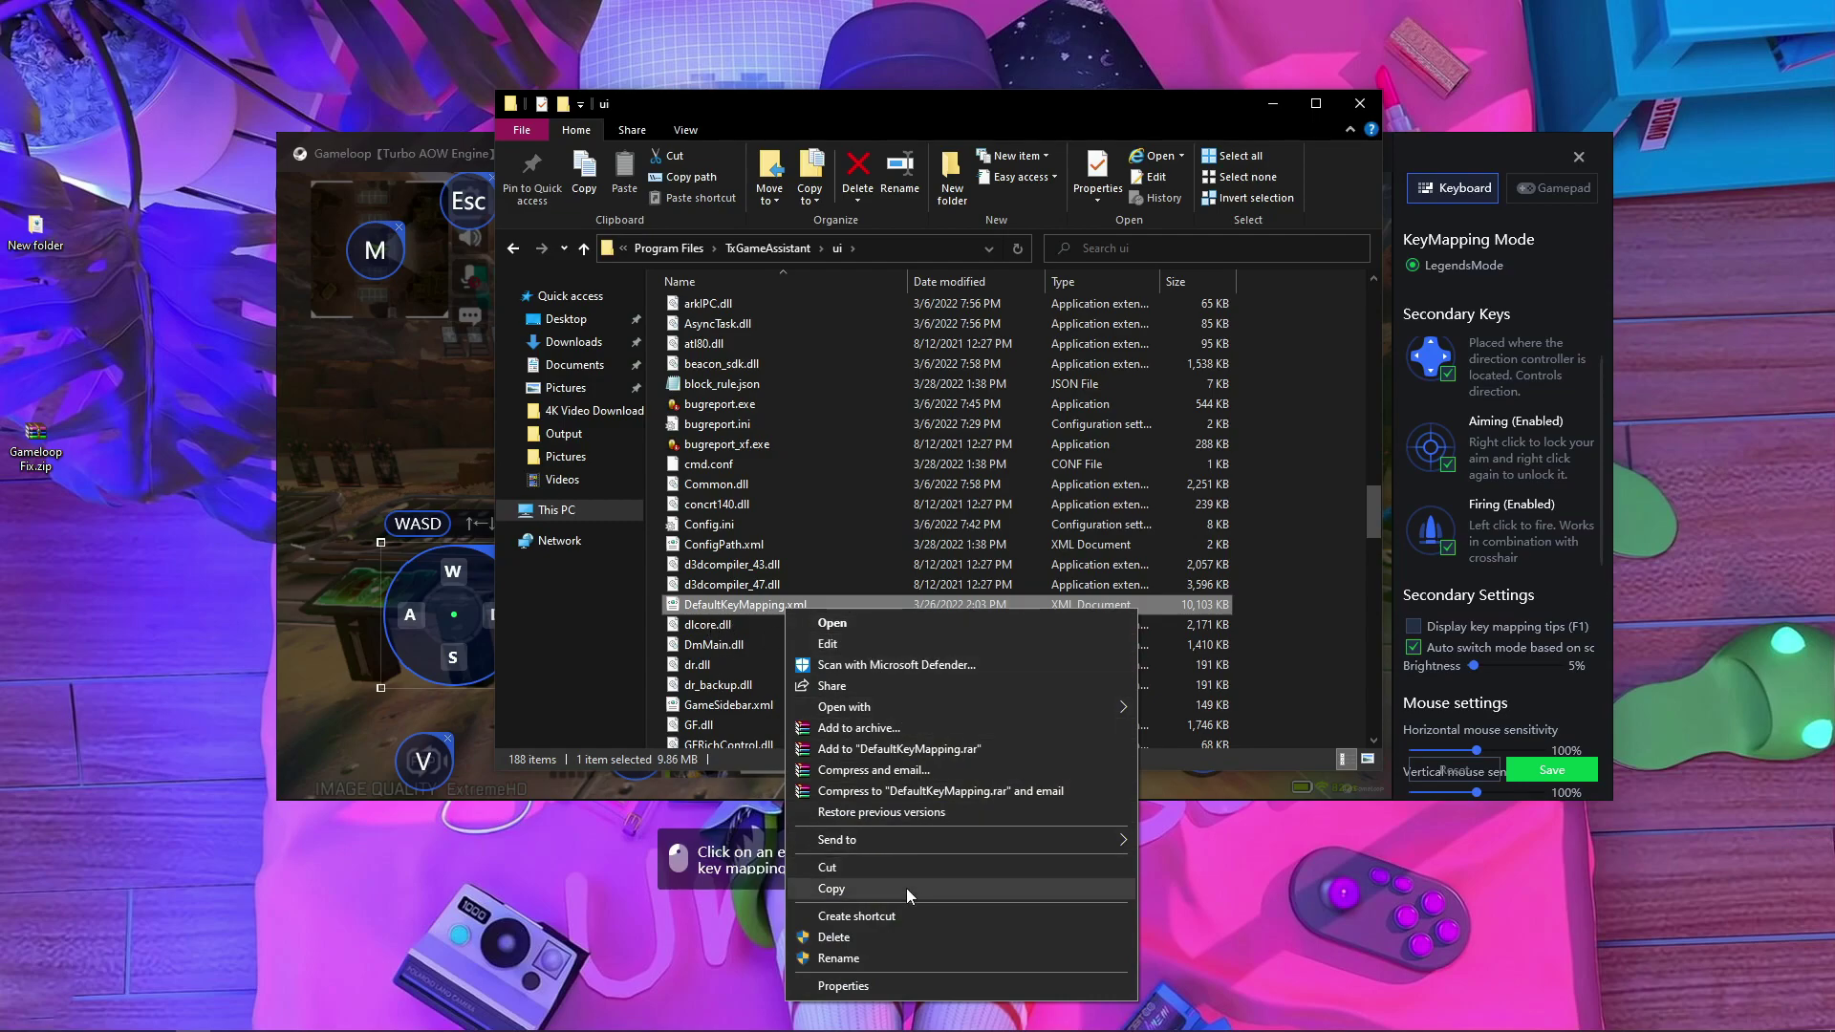
{"action": "left_click", "coordinate": [875, 891]}
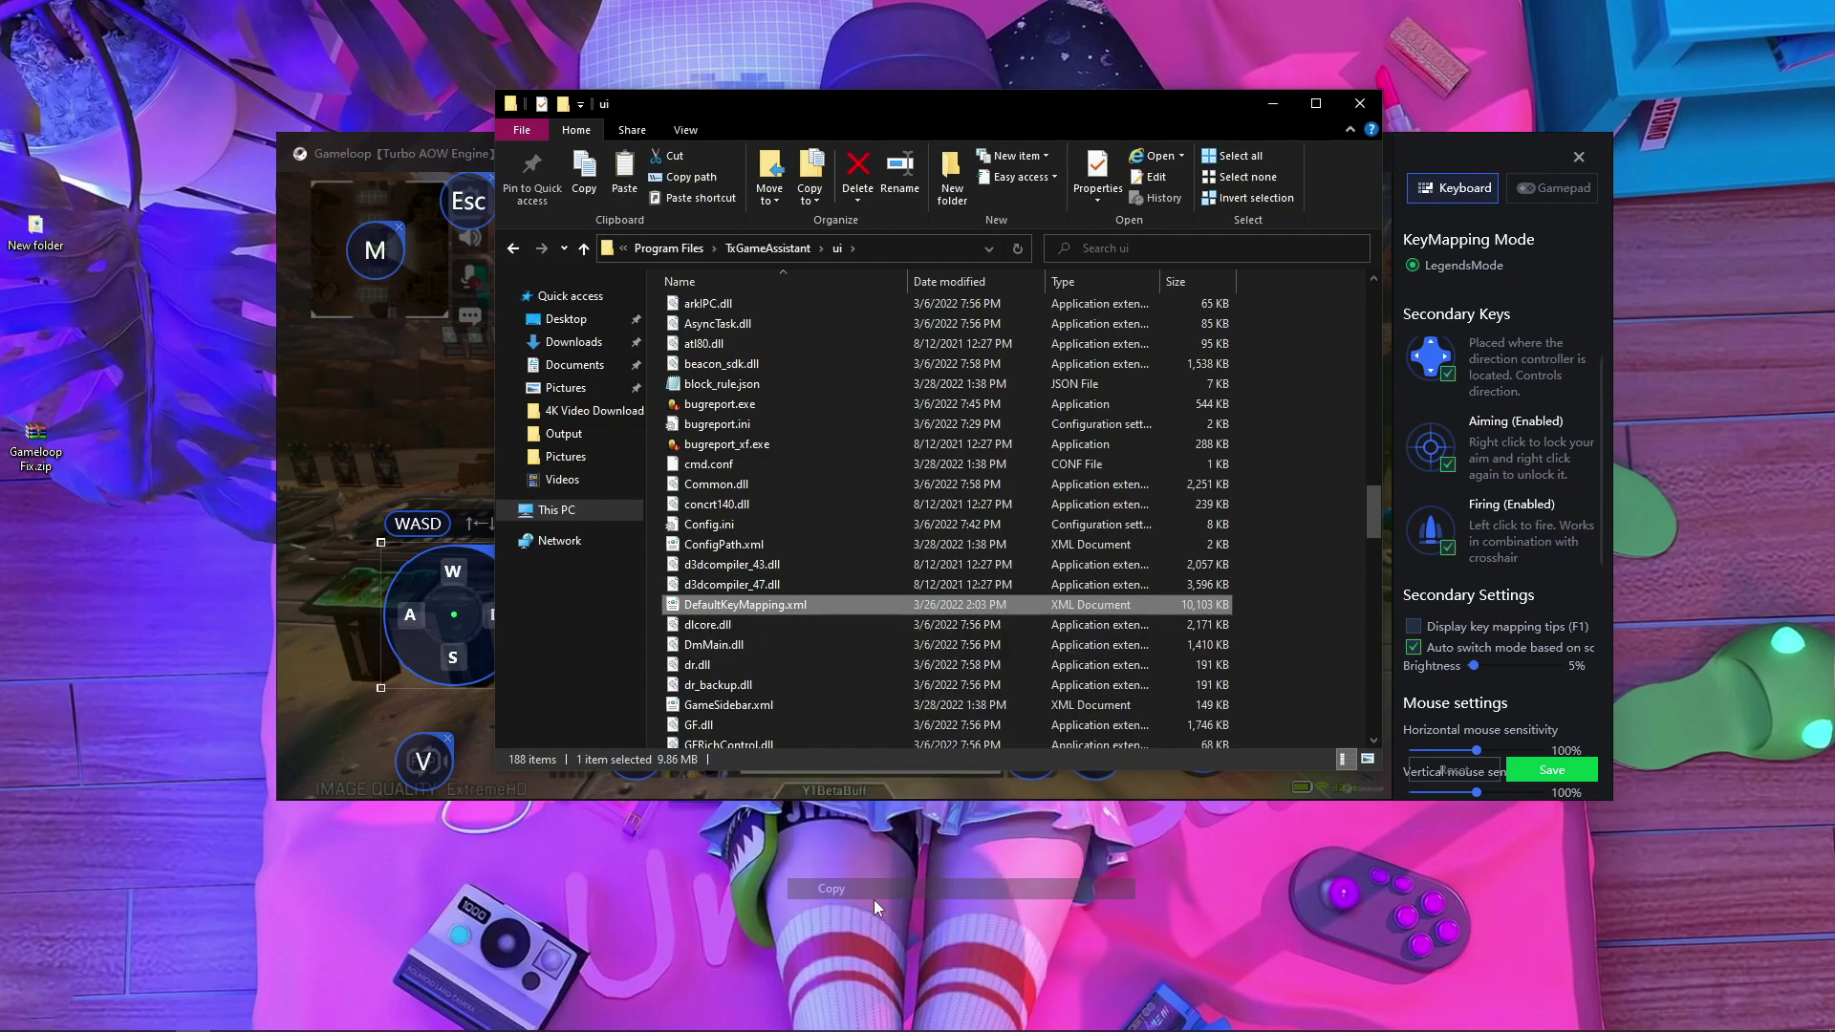
- Paste the copied key mapping file into New folder on the desktop, replace the existing file, and close that folder
{"action": "double_click", "coordinate": [54, 242]}
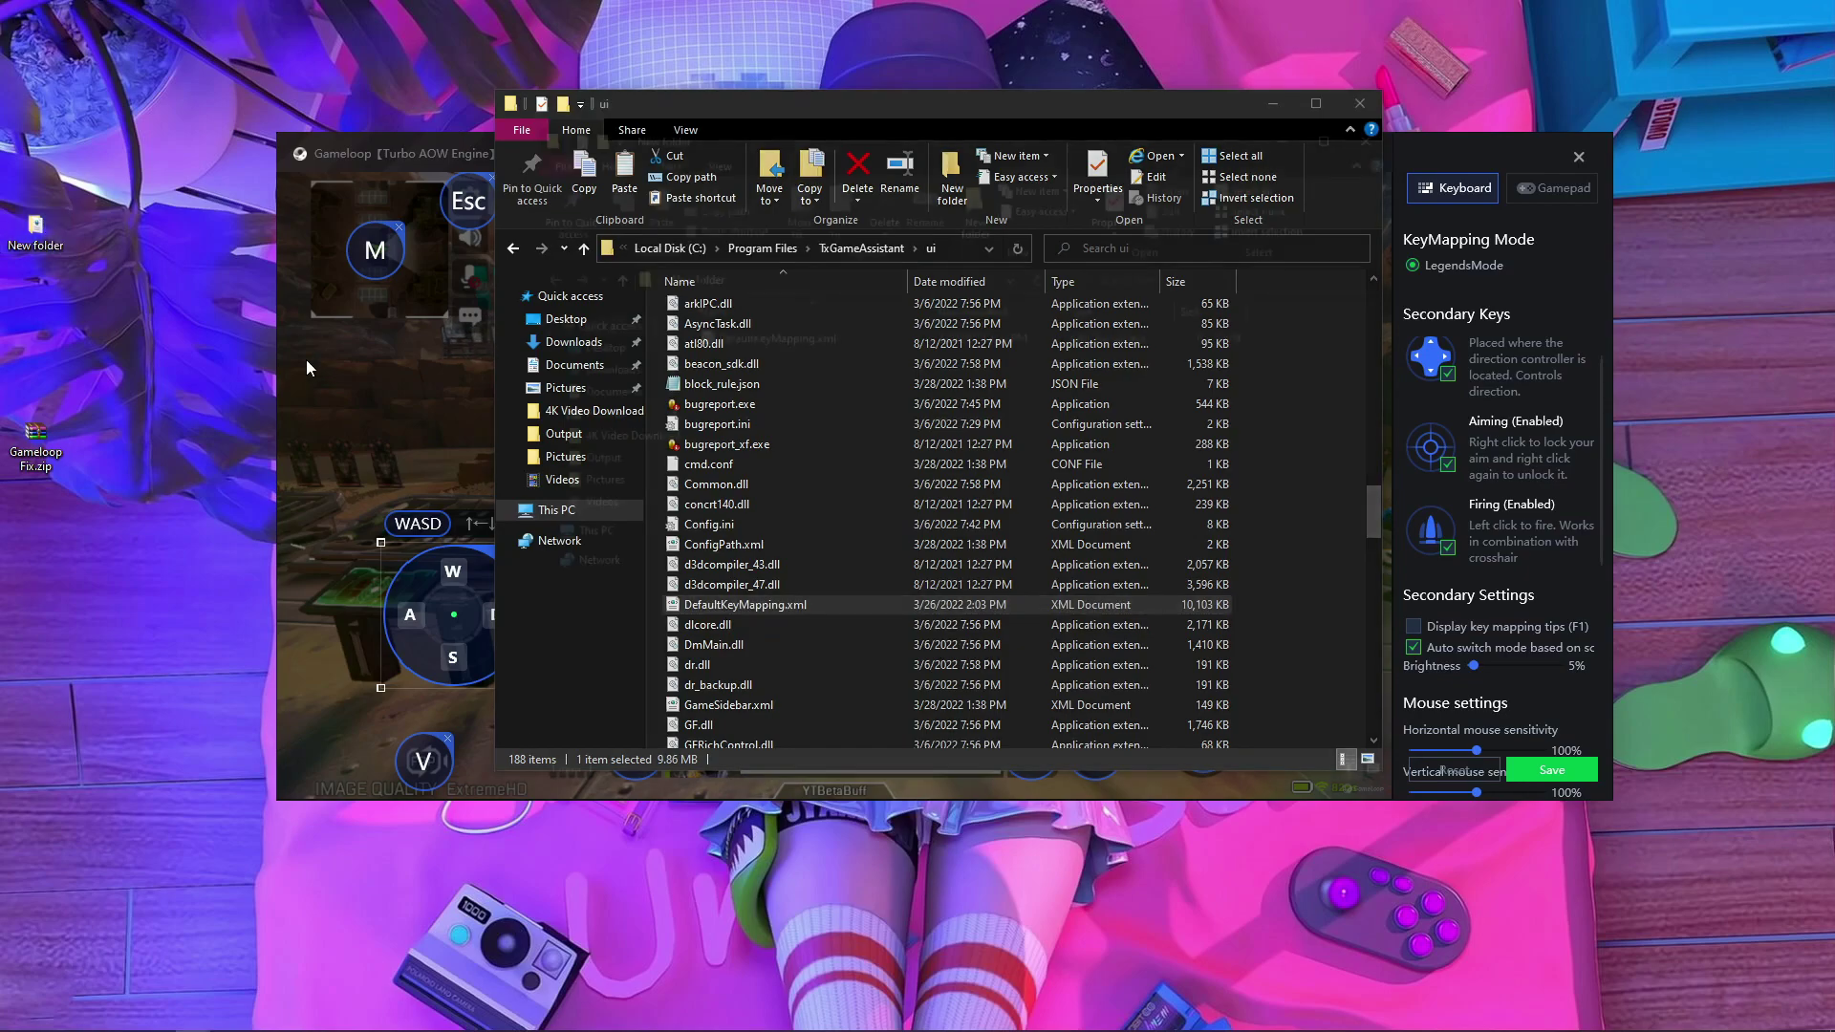
{"action": "right_click", "coordinate": [823, 443]}
{"action": "left_click", "coordinate": [897, 573]}
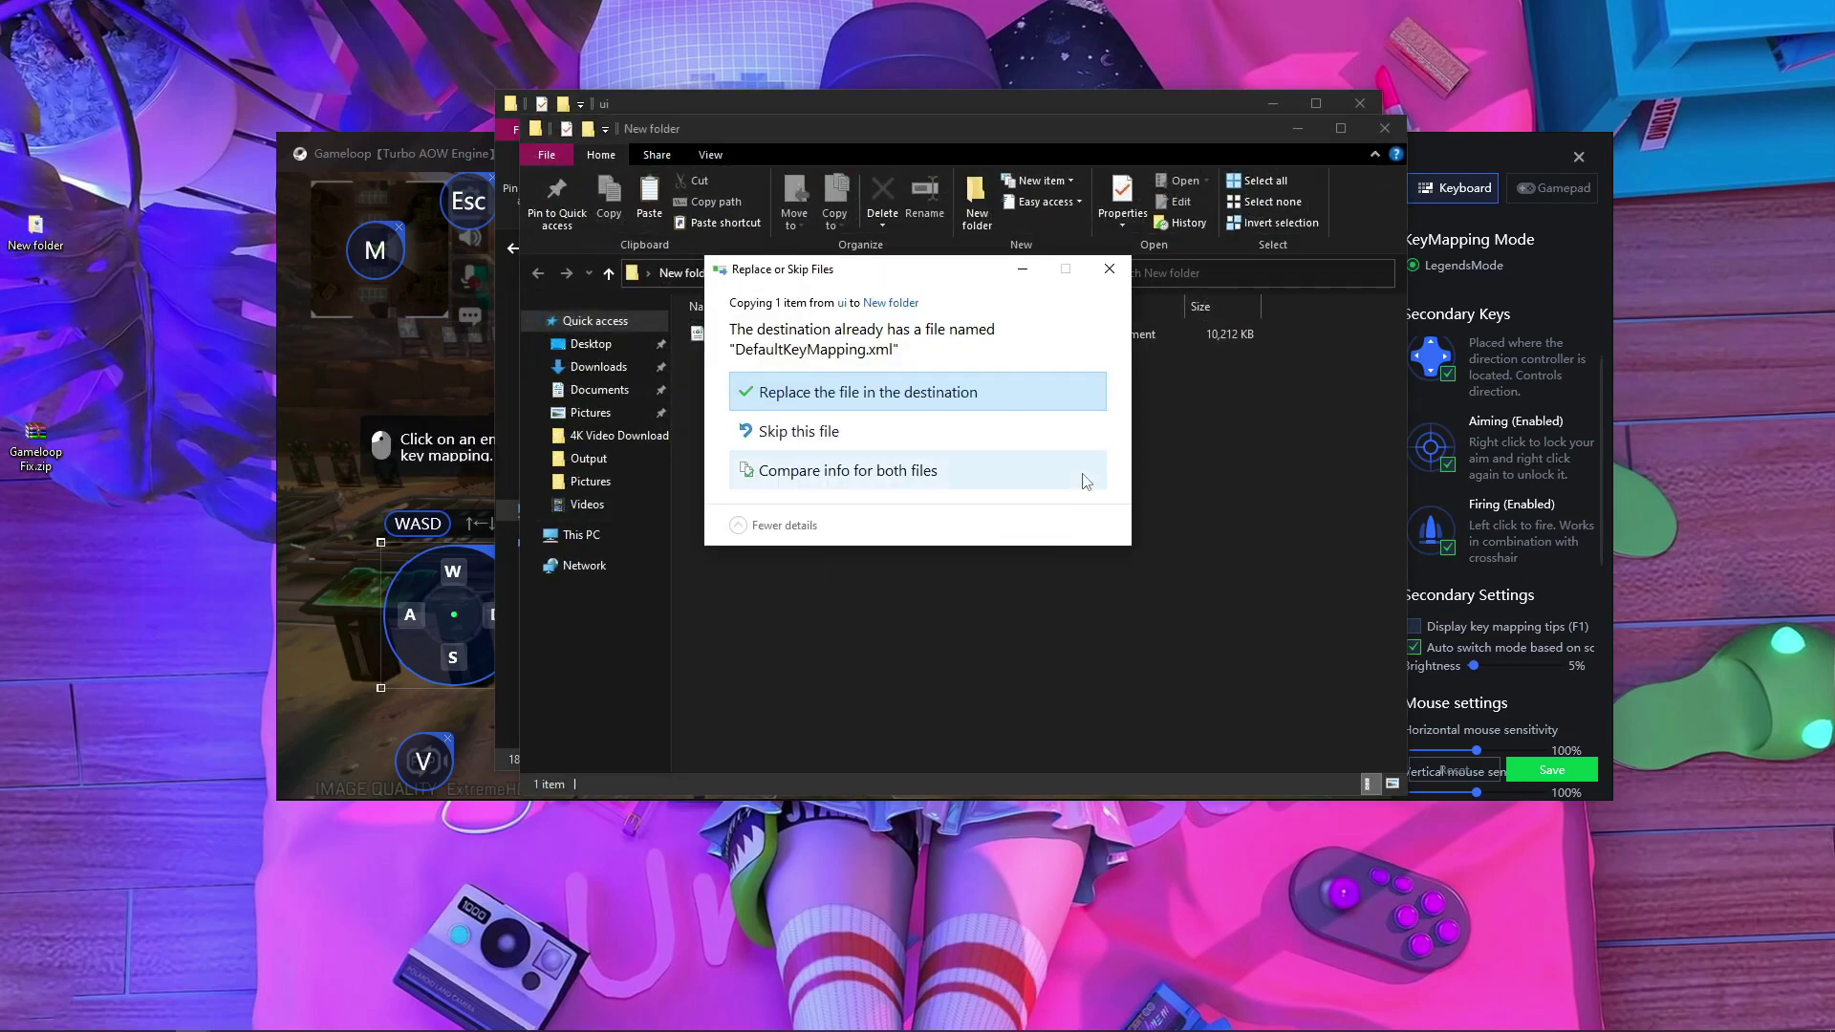
{"action": "left_click", "coordinate": [902, 391]}
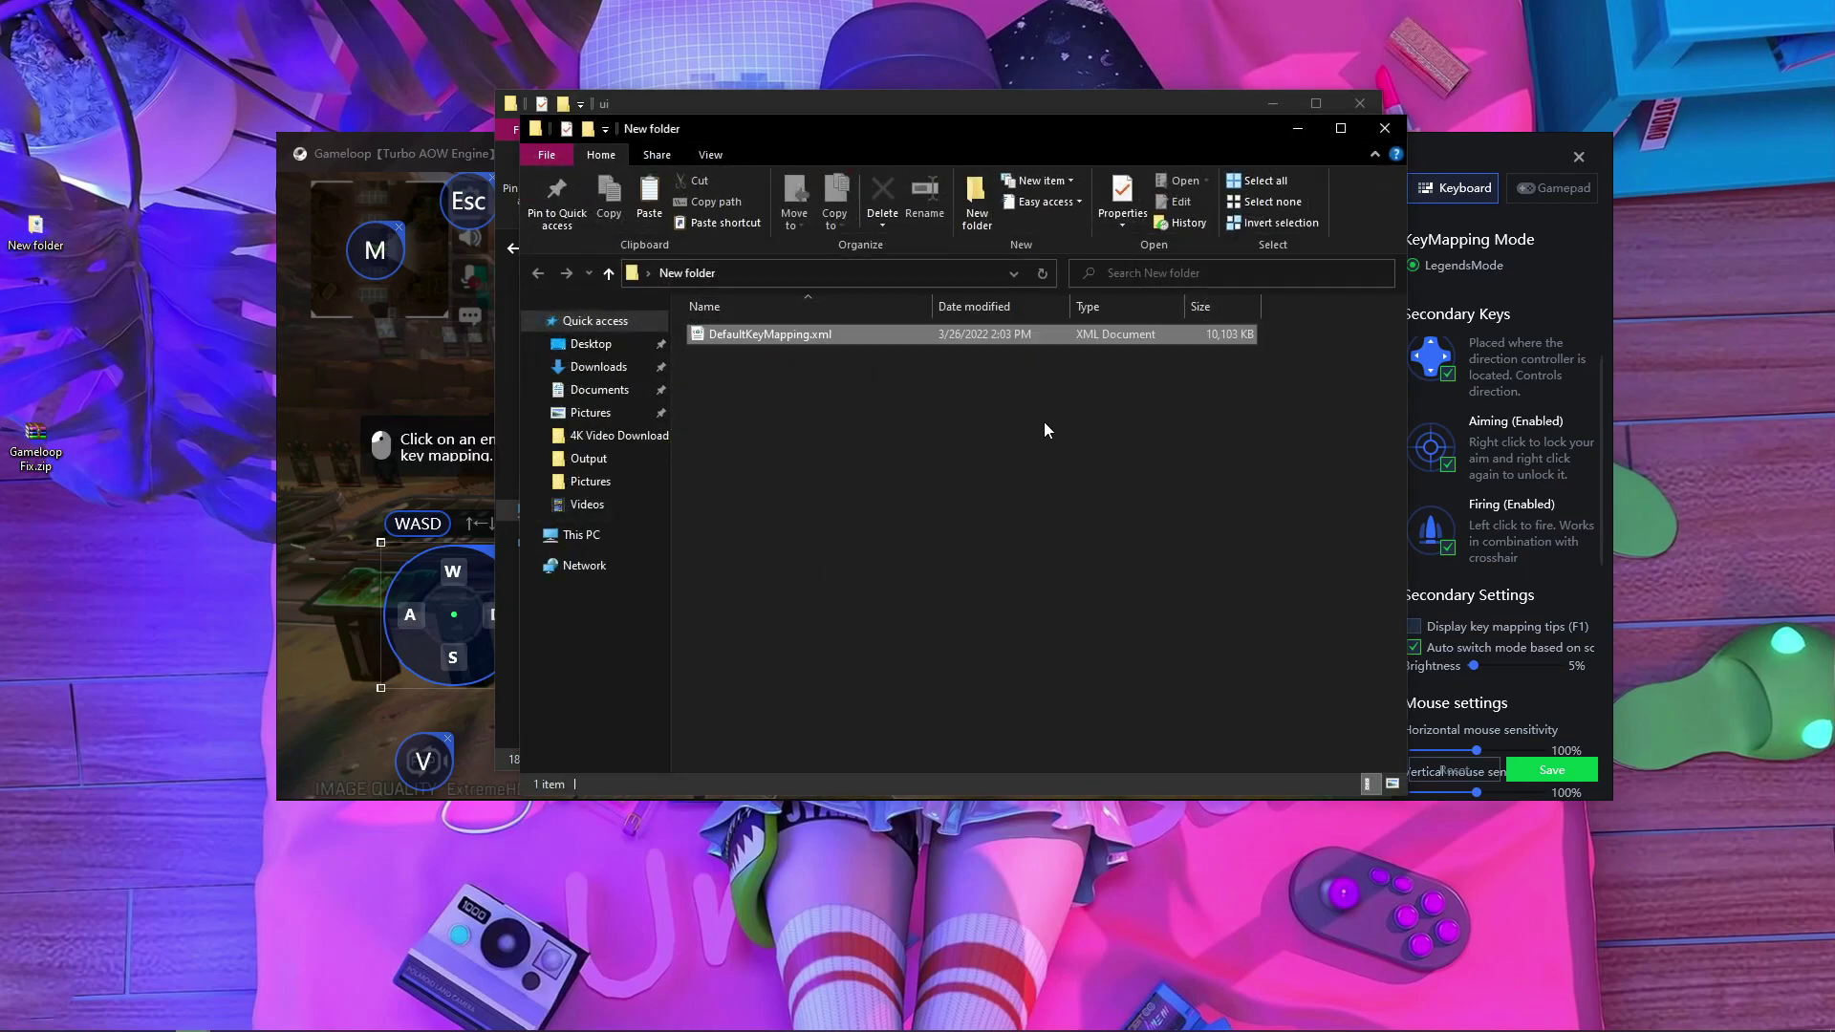
{"action": "left_click", "coordinate": [1385, 128]}
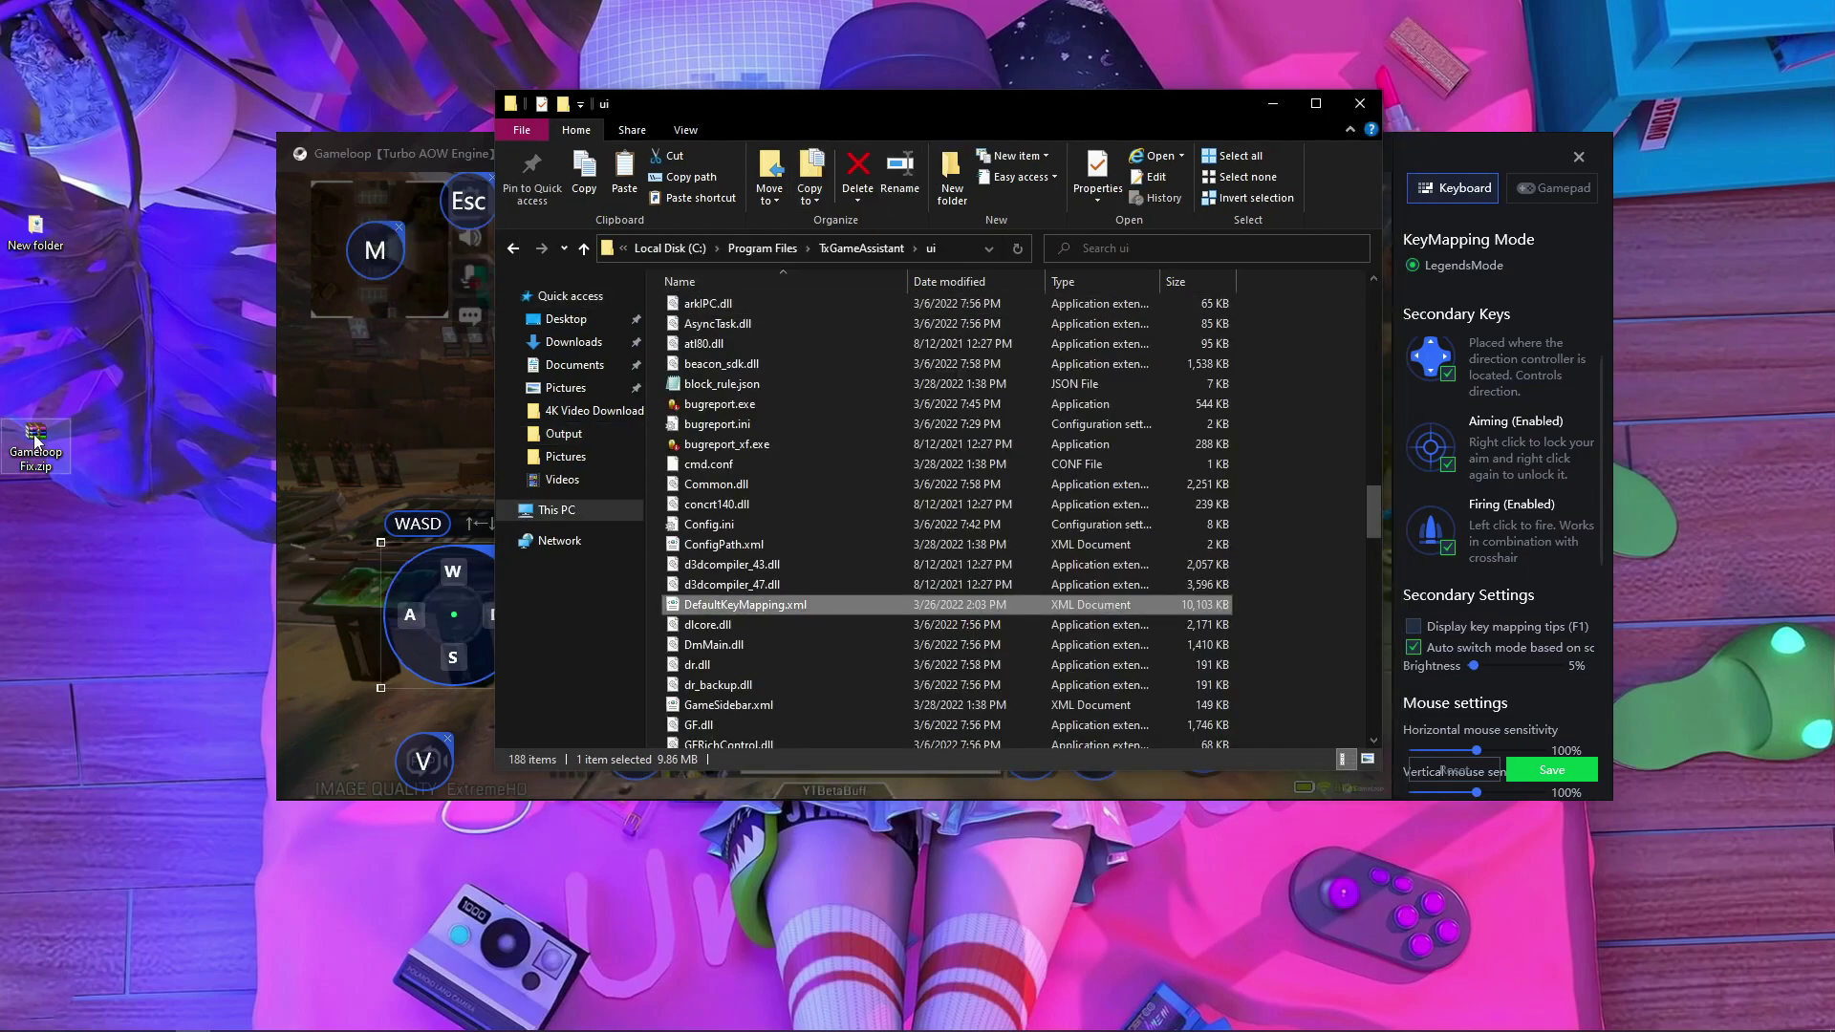
- Extract DefaultKeyMapping.xml from Gameloop Fix.zip into the ui folder, replacing the existing file with administrator permission, and close both windows
{"action": "key", "text": "alt+Tab"}
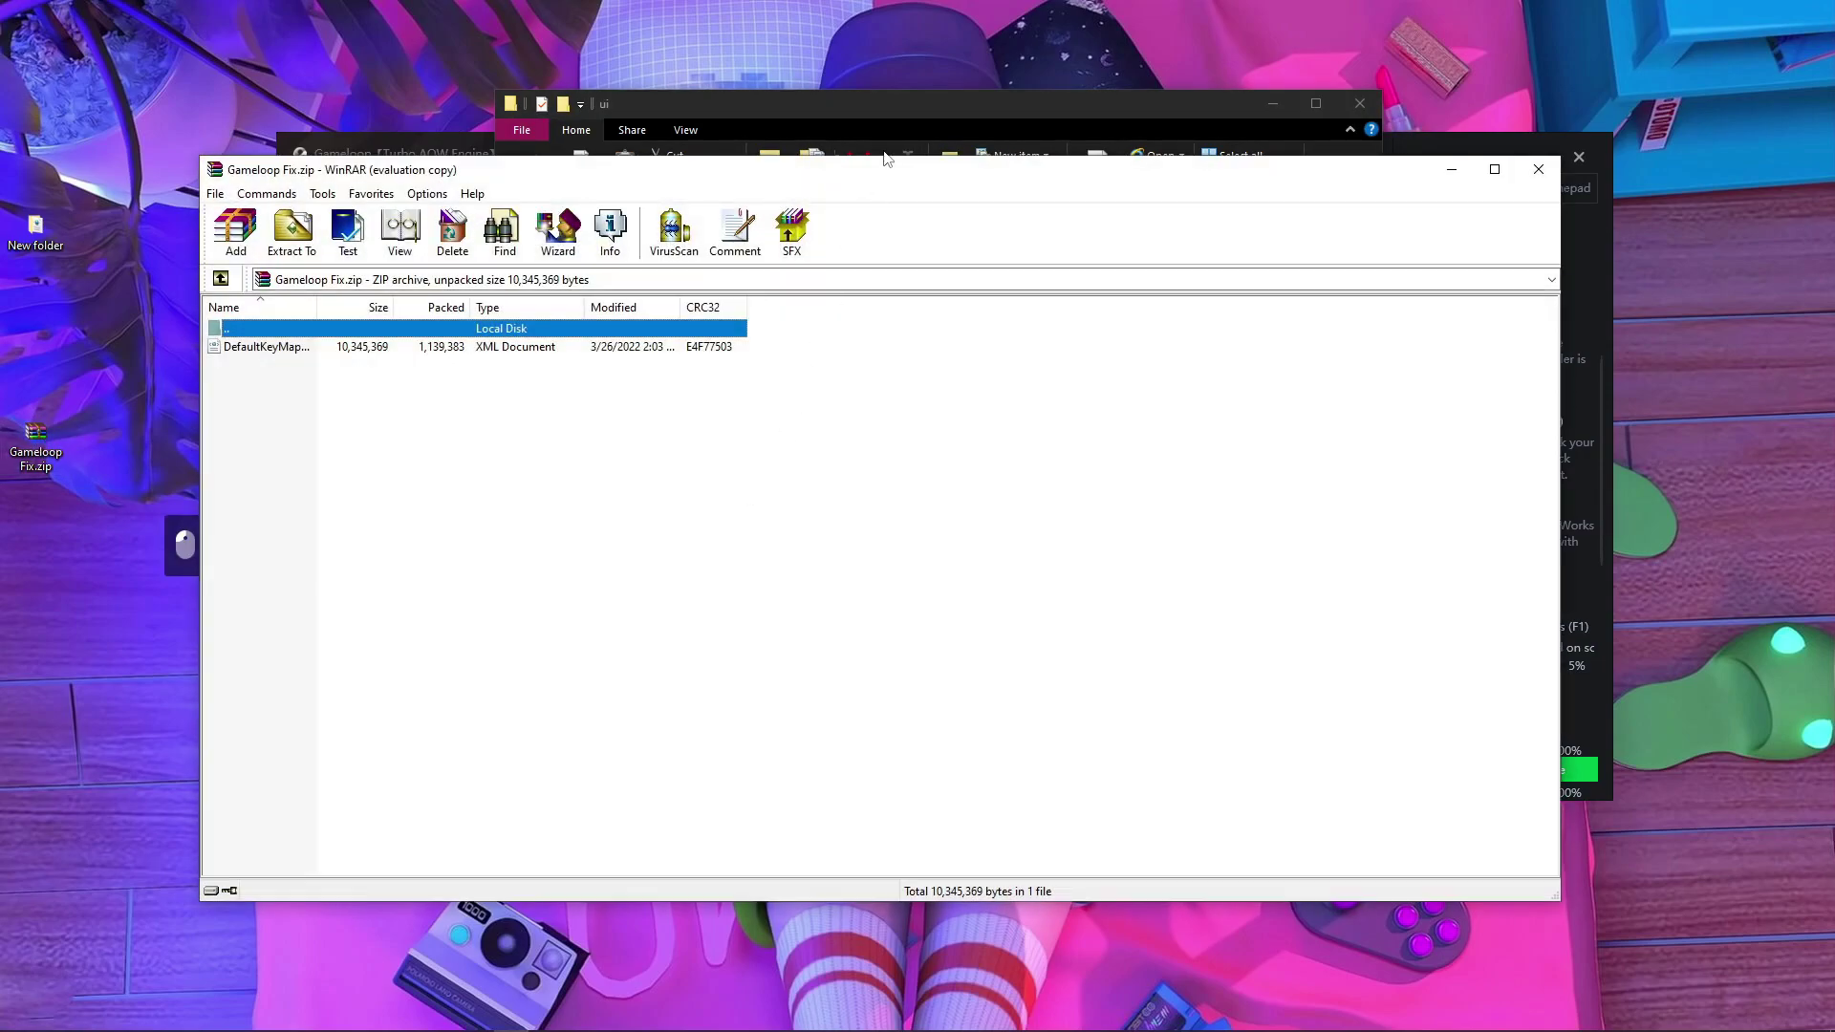
{"action": "left_click_drag", "start_coordinate": [885, 158], "coordinate": [1821, 267]}
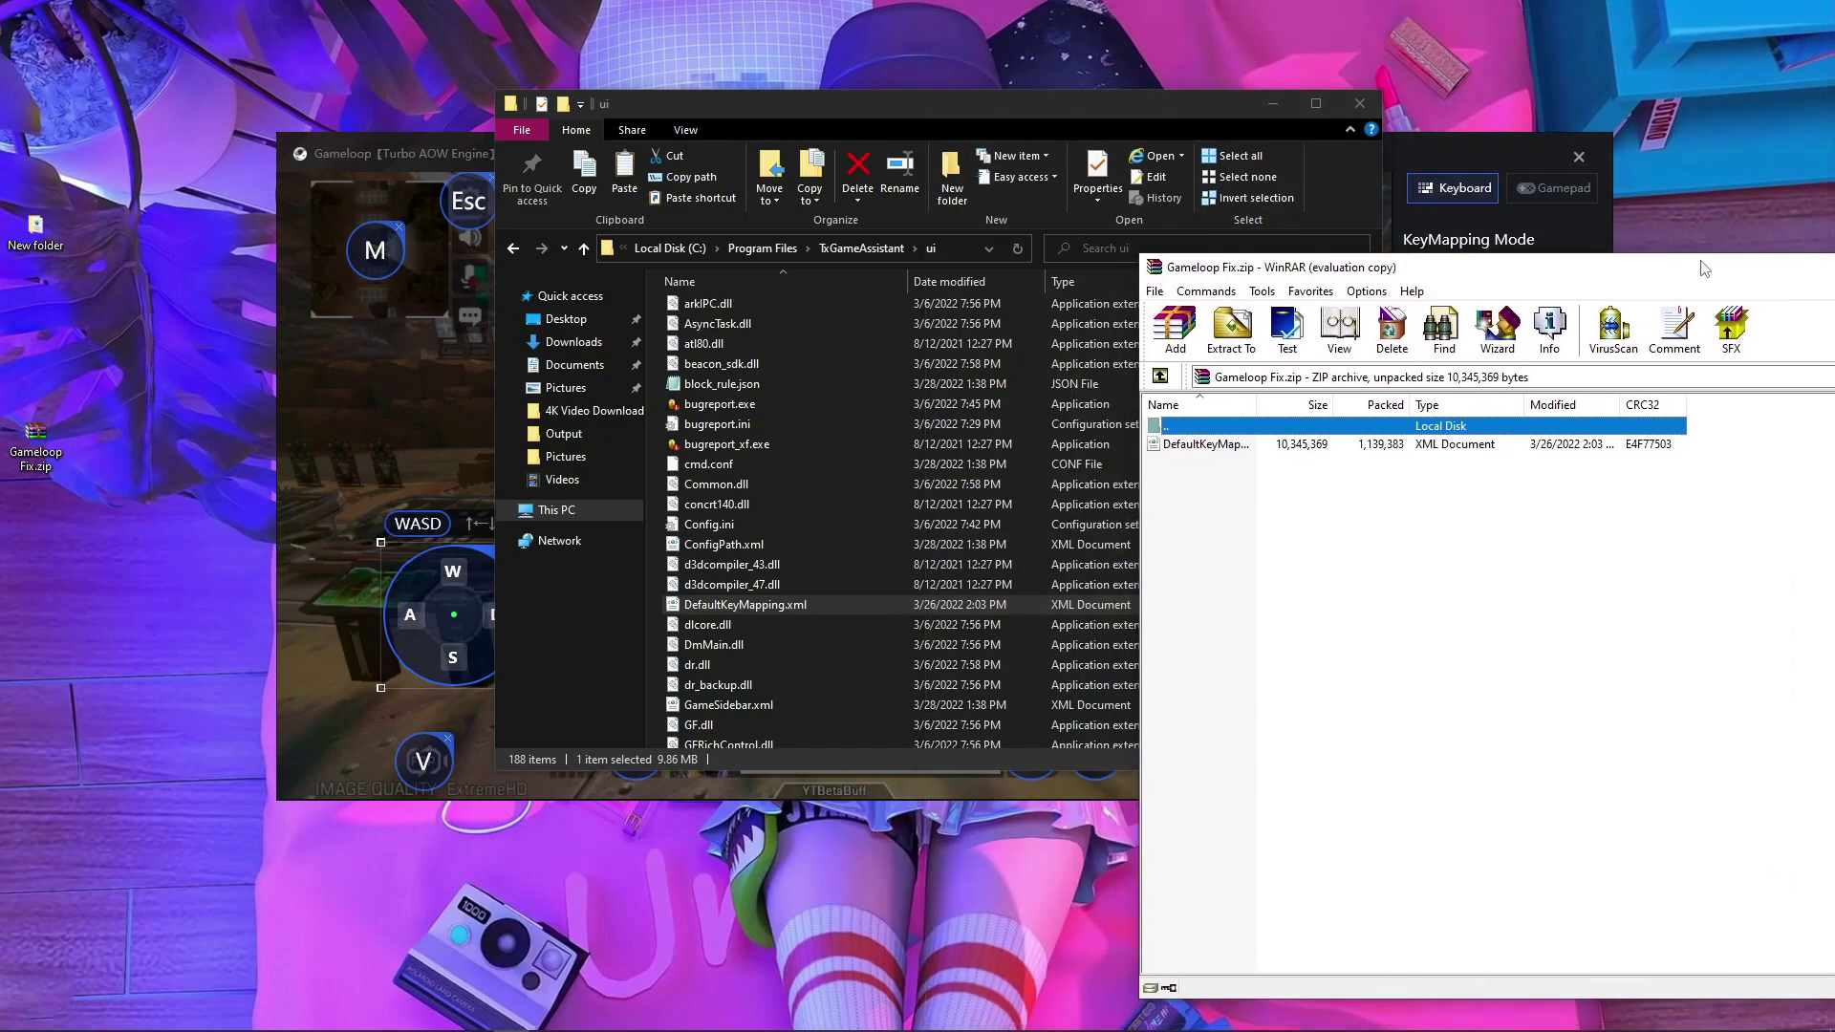
{"action": "left_click", "coordinate": [1306, 449]}
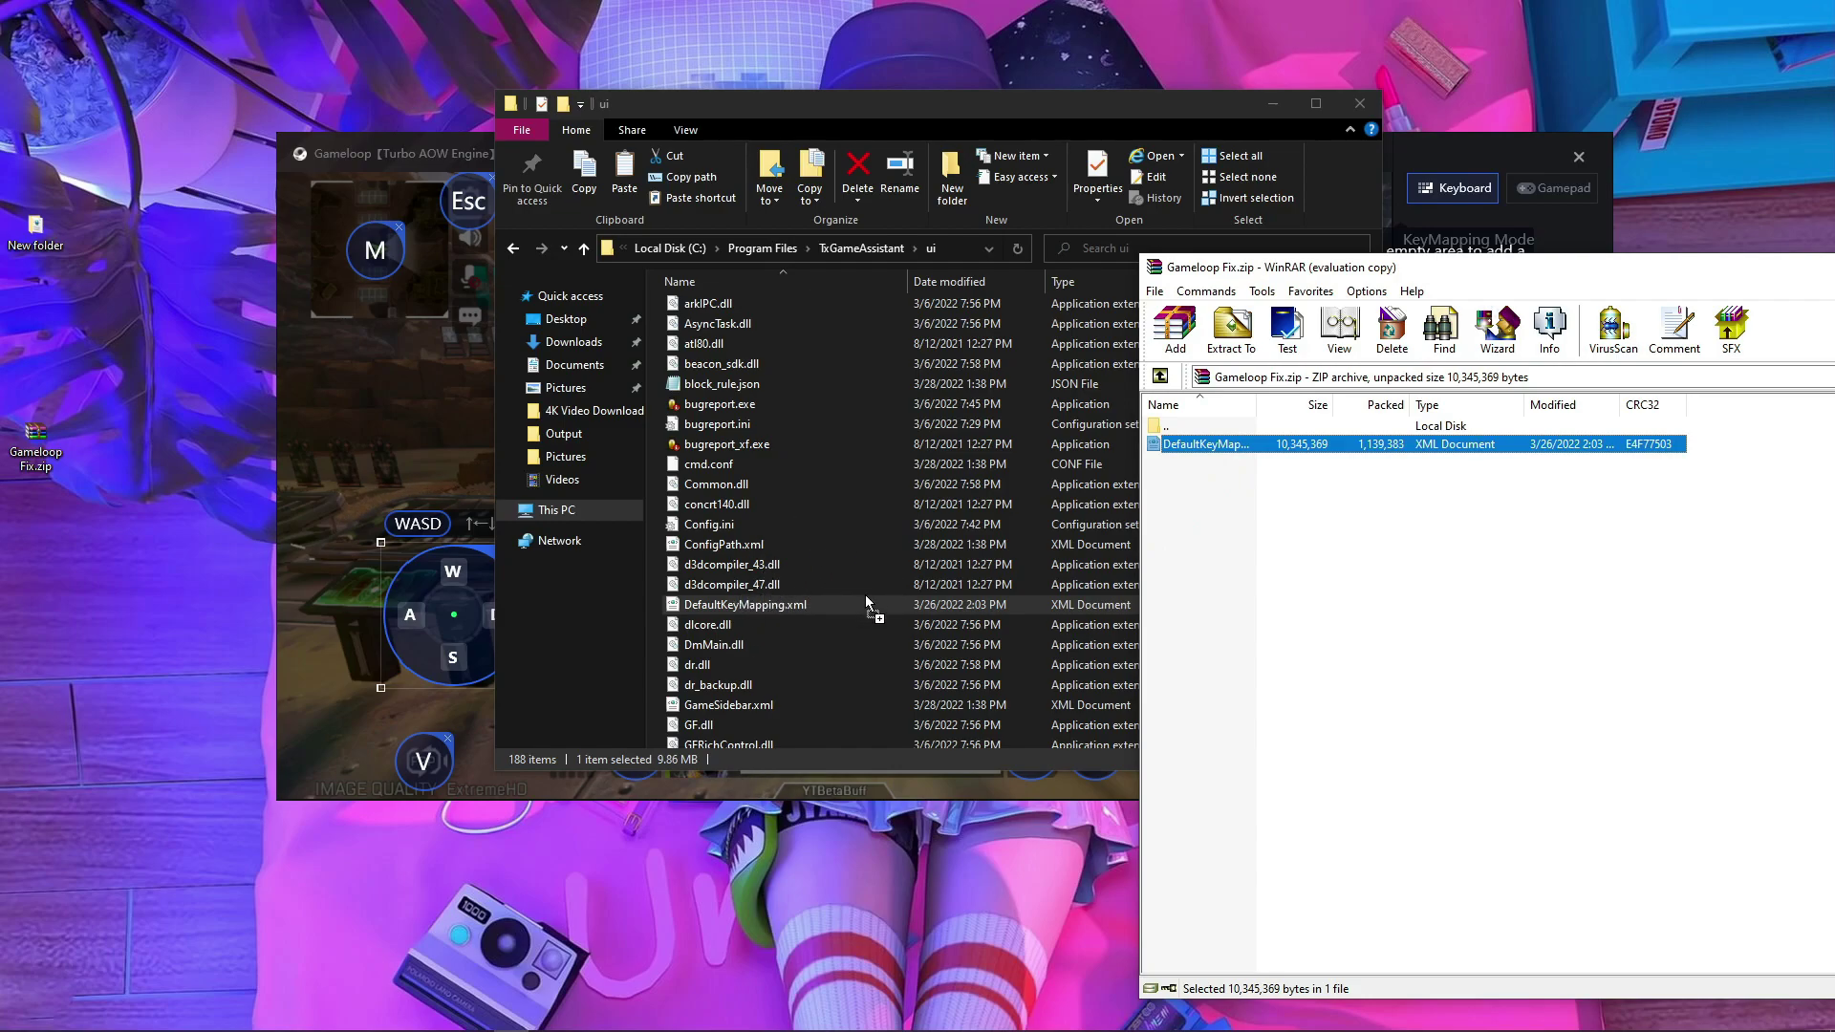
{"action": "left_click_drag", "start_coordinate": [864, 596], "coordinate": [864, 596]}
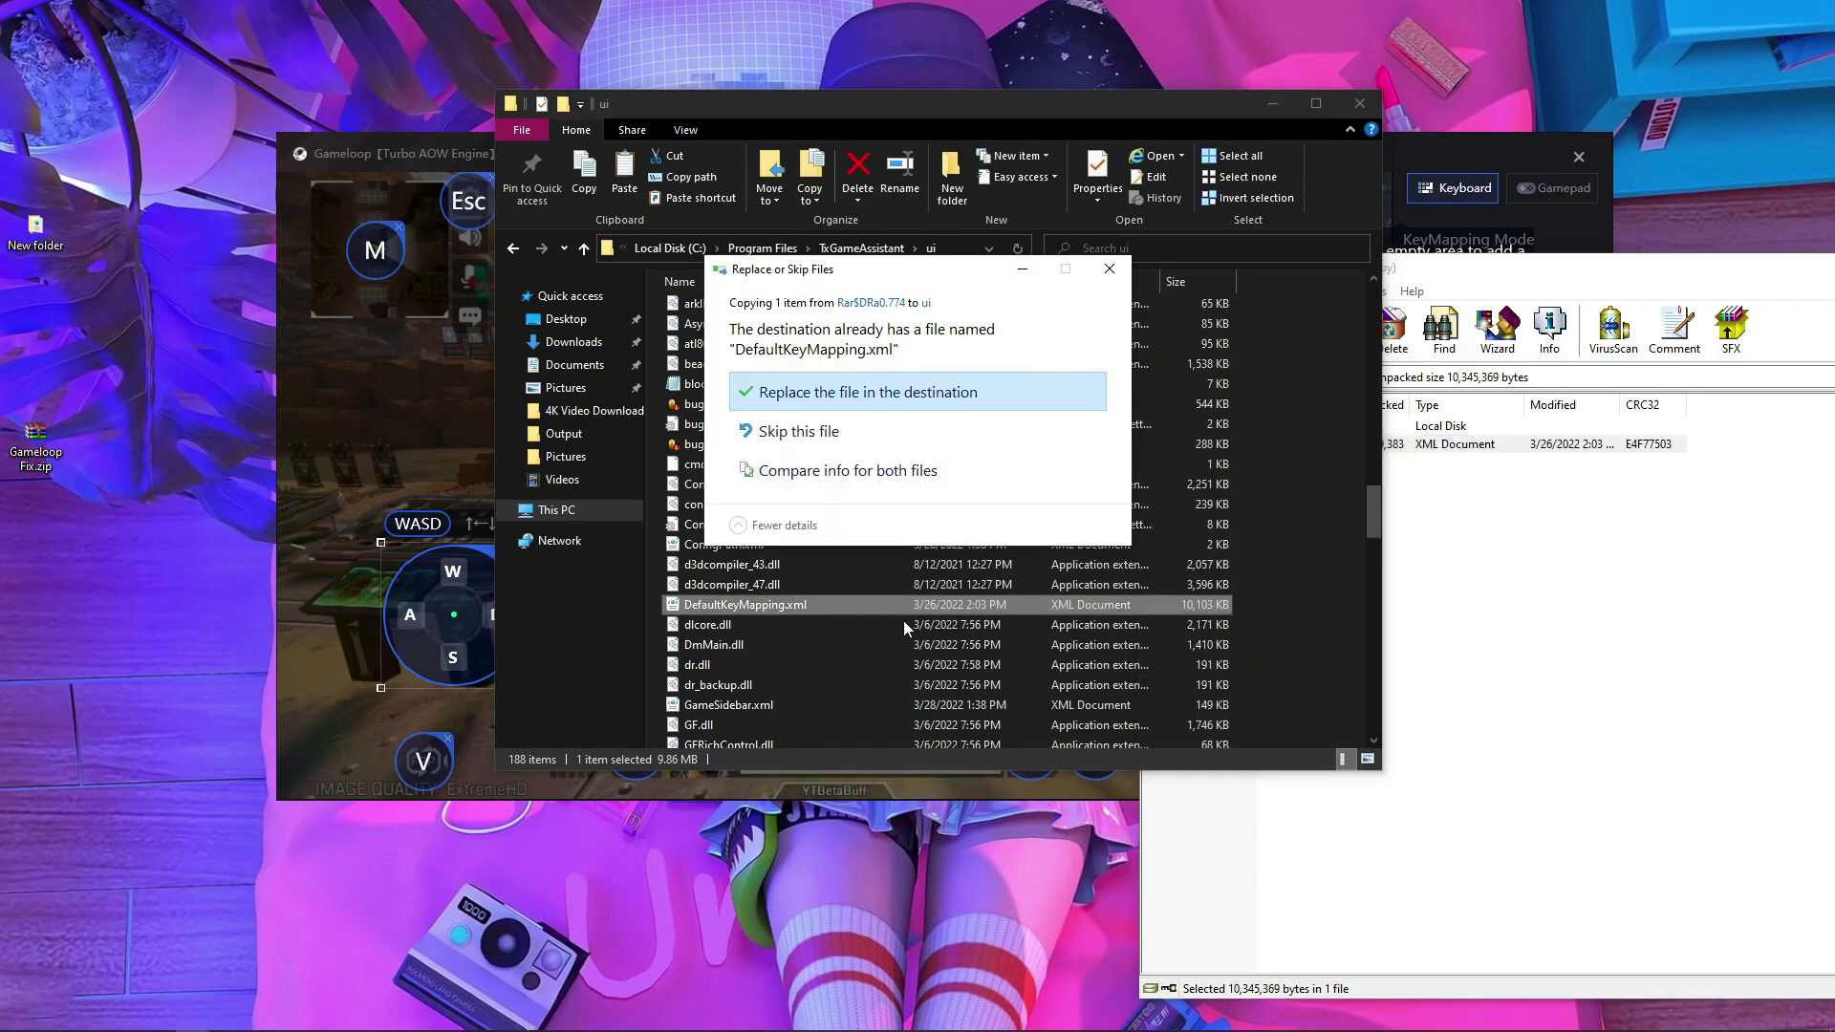
{"action": "left_click", "coordinate": [974, 402]}
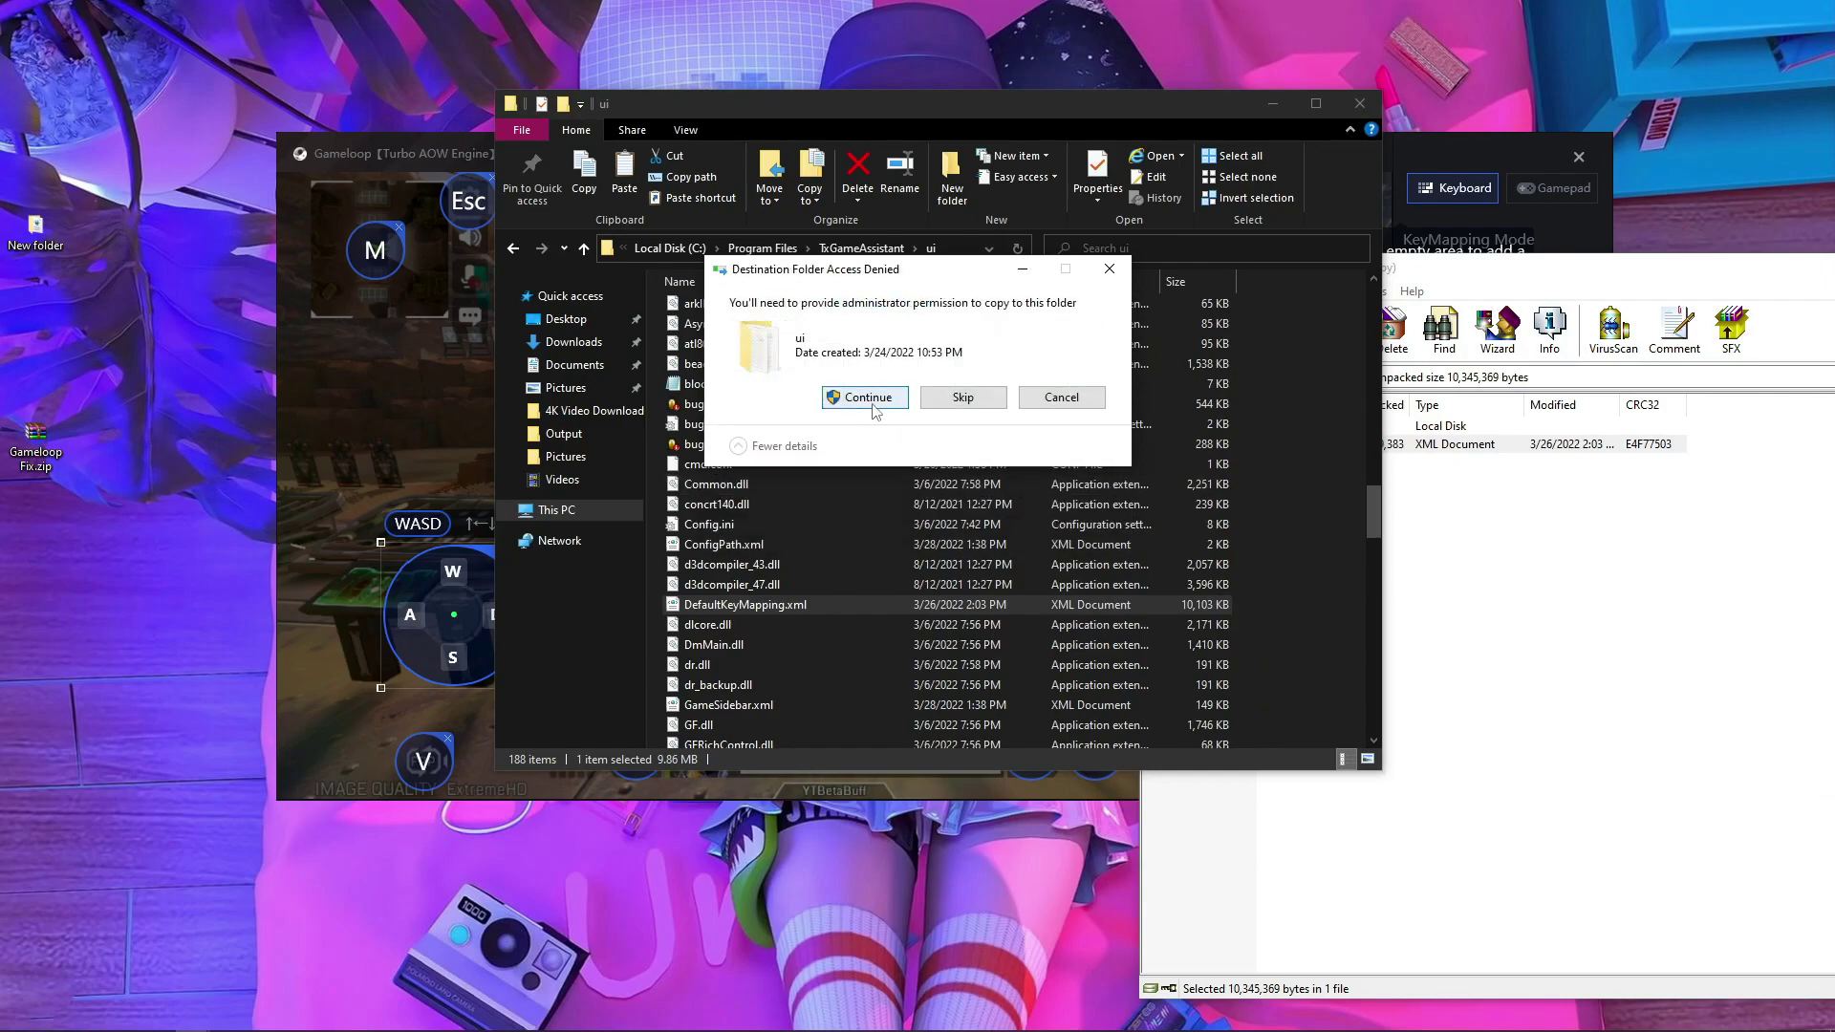
{"action": "left_click", "coordinate": [872, 406]}
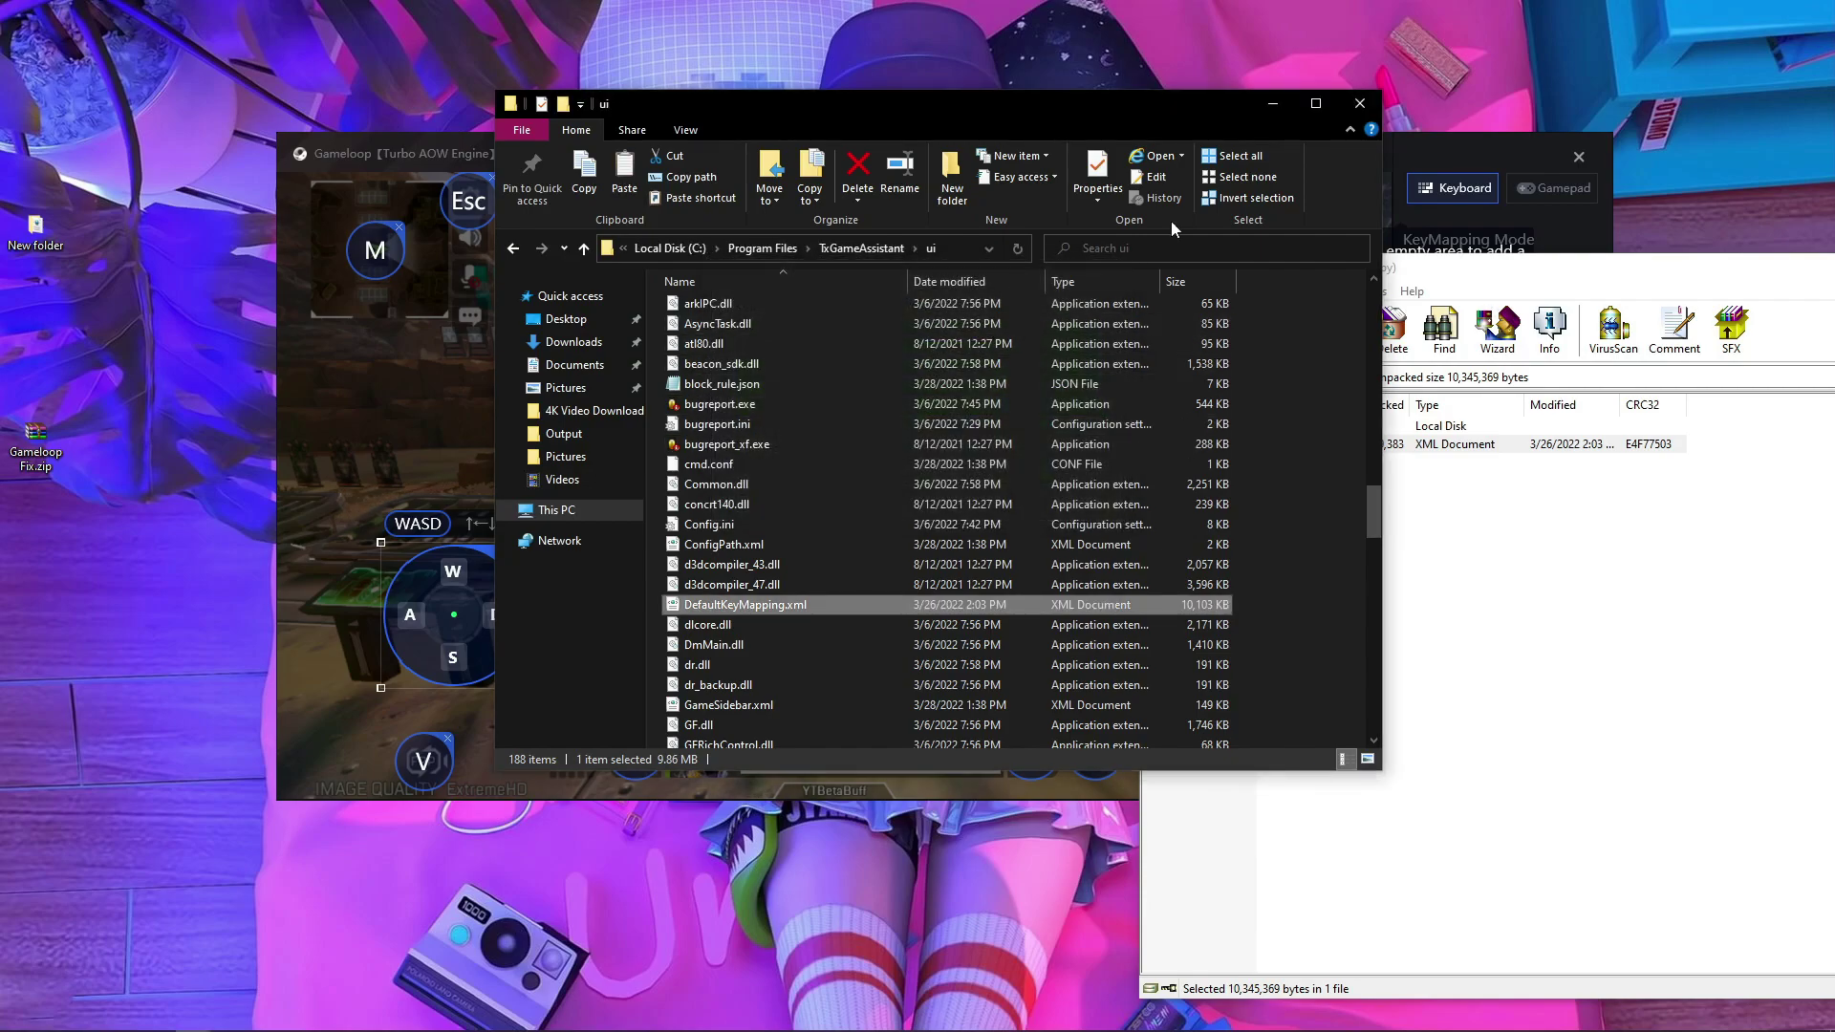
{"action": "left_click", "coordinate": [1352, 103]}
{"action": "left_click_drag", "start_coordinate": [1647, 274], "coordinate": [764, 221]}
{"action": "left_click", "coordinate": [1595, 214]}
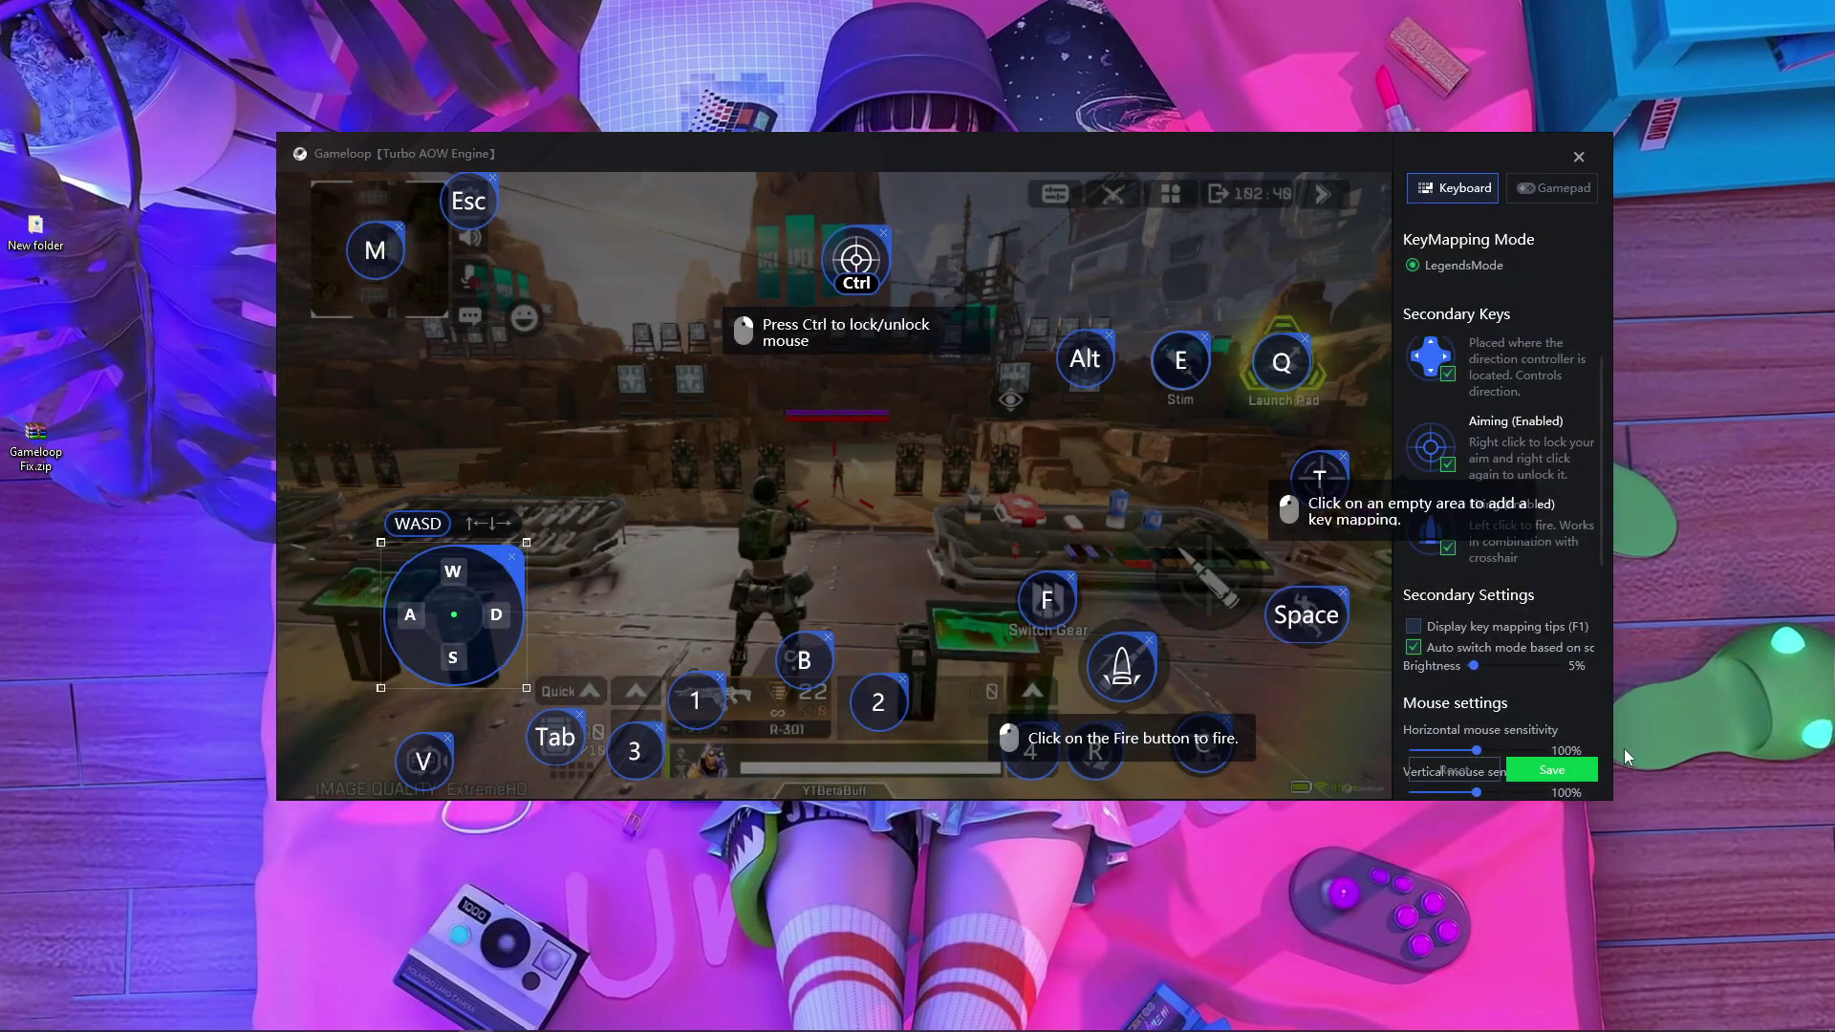
- Save the key mapping and exit the running Gameloop emulator
{"action": "left_click", "coordinate": [1564, 752]}
{"action": "left_click", "coordinate": [1368, 154]}
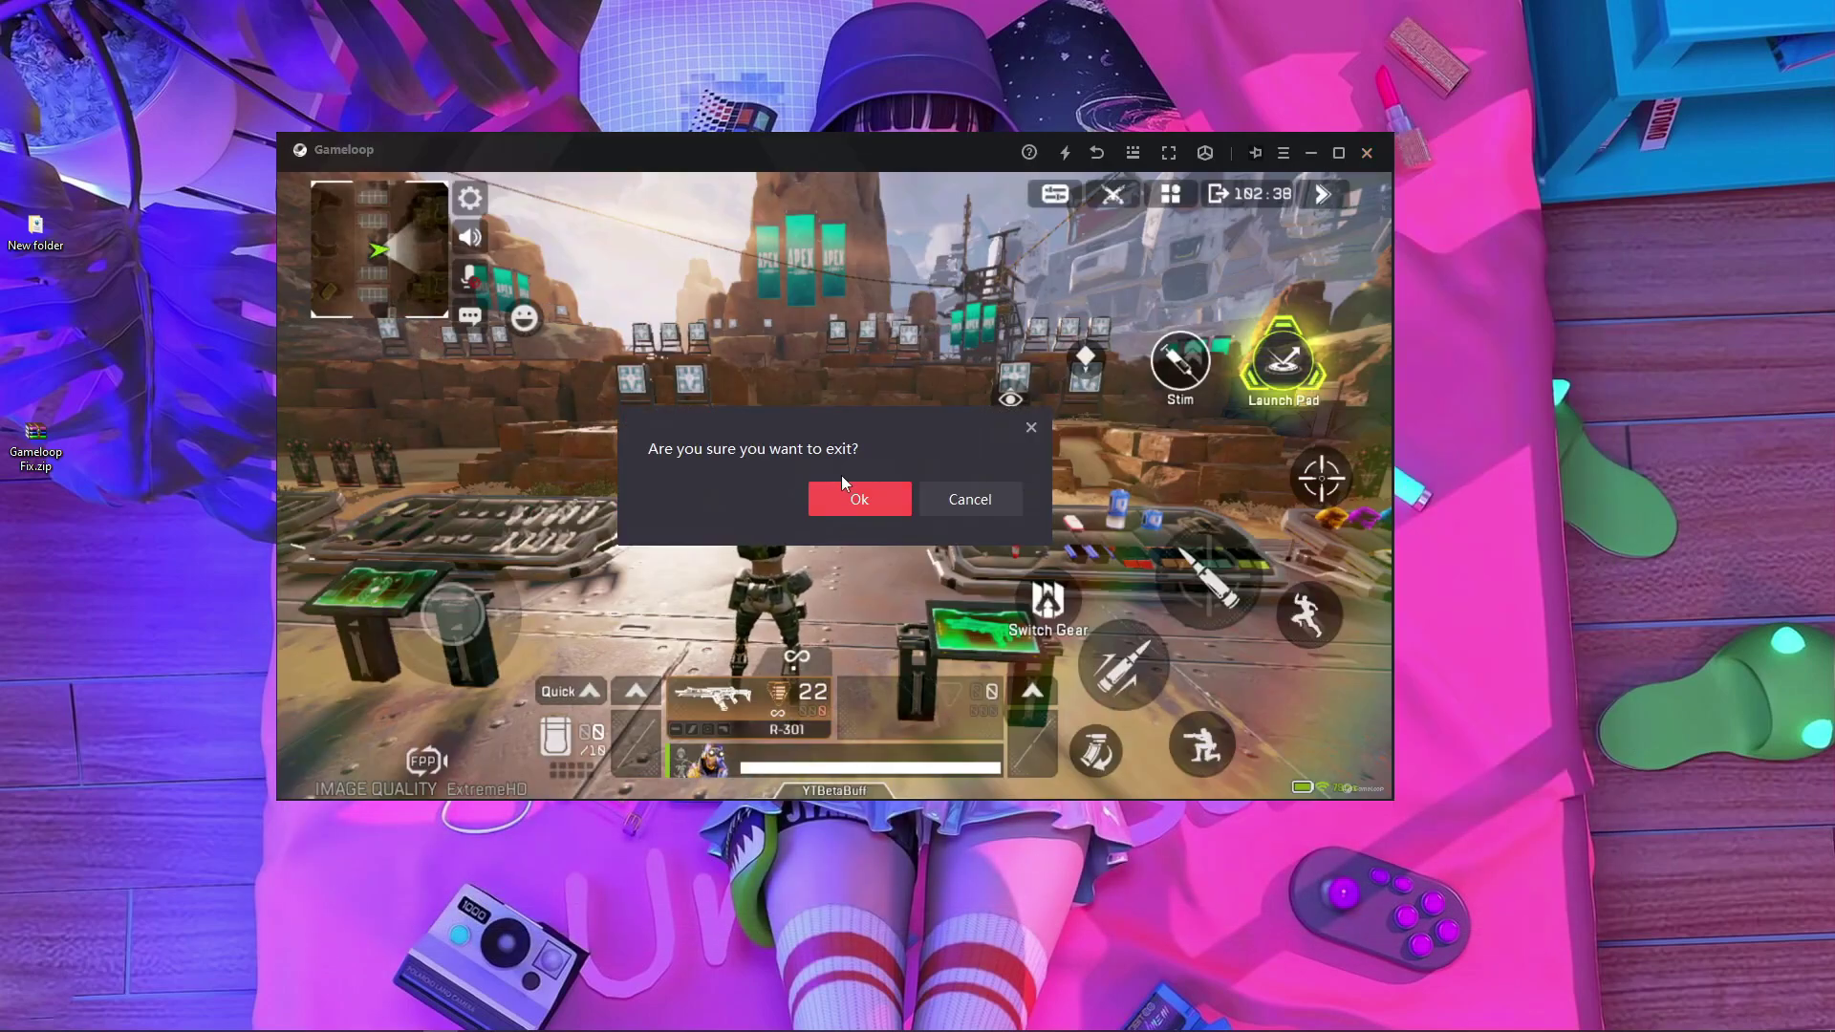
{"action": "left_click", "coordinate": [855, 499]}
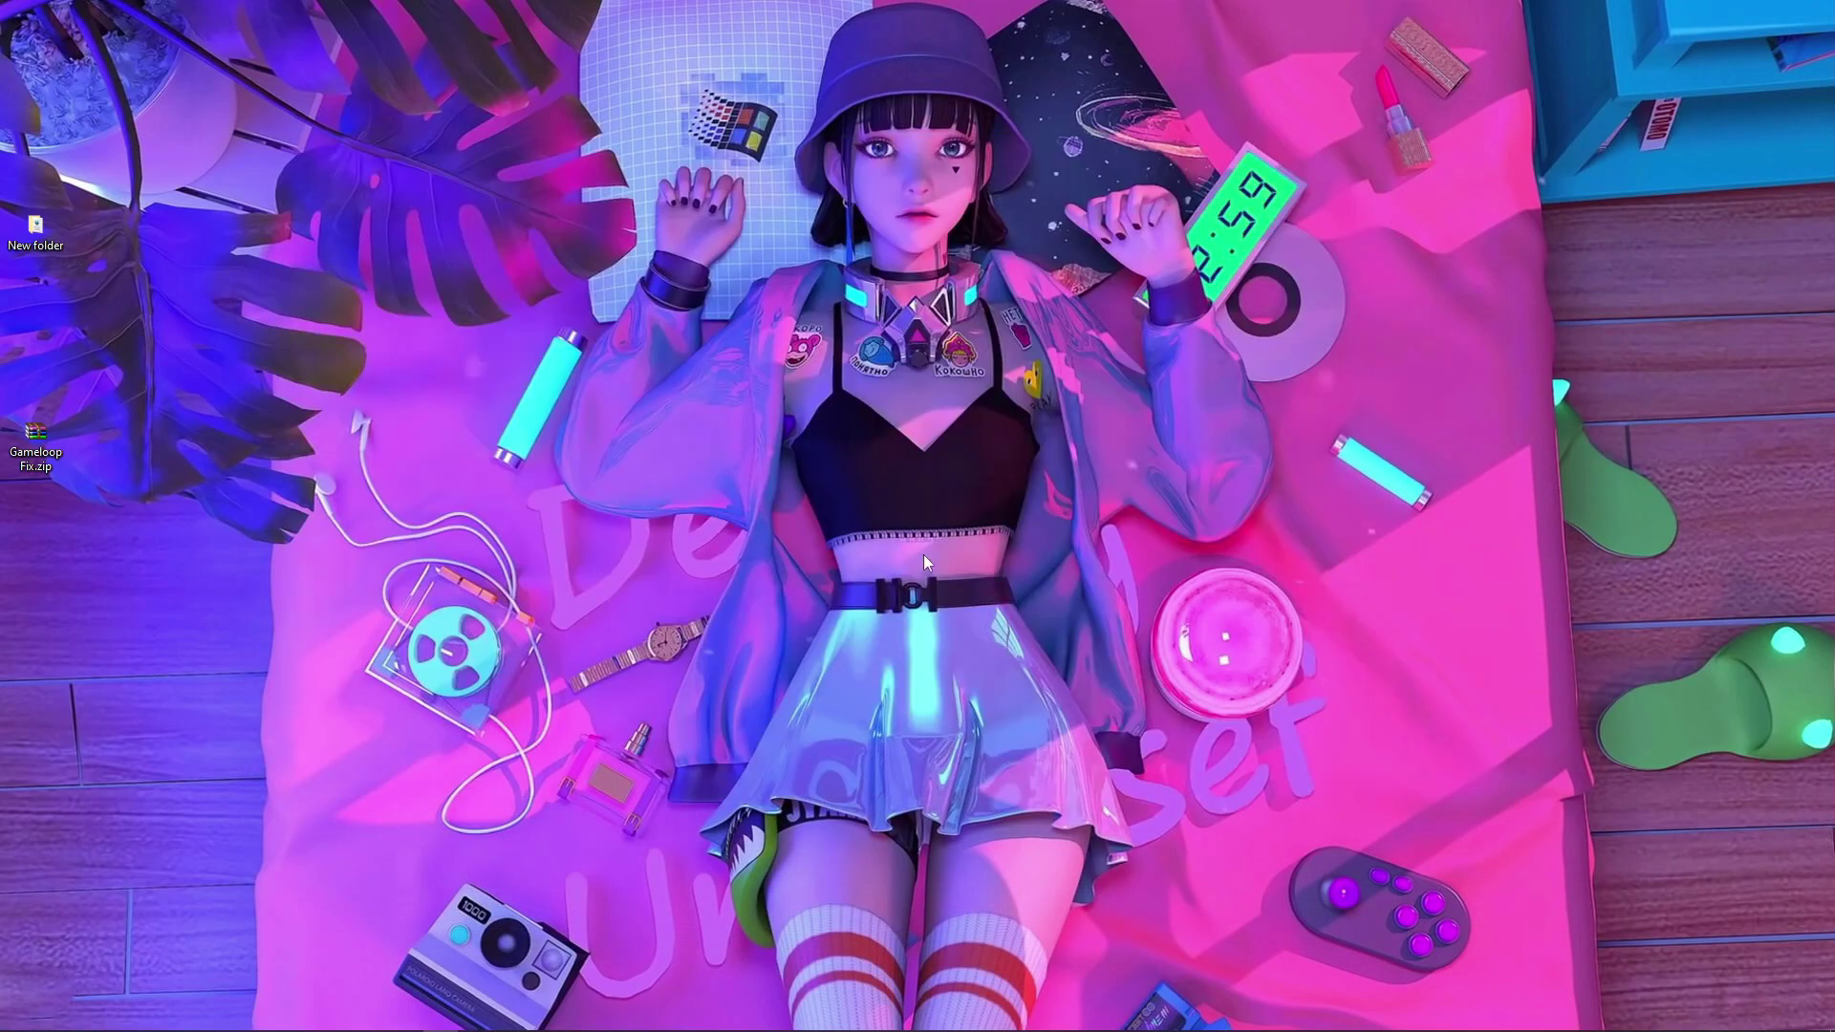
- Quit the GameLoop process still running in the background
{"action": "mouse_move", "coordinate": [1494, 1028]}
{"action": "left_click", "coordinate": [1599, 1018]}
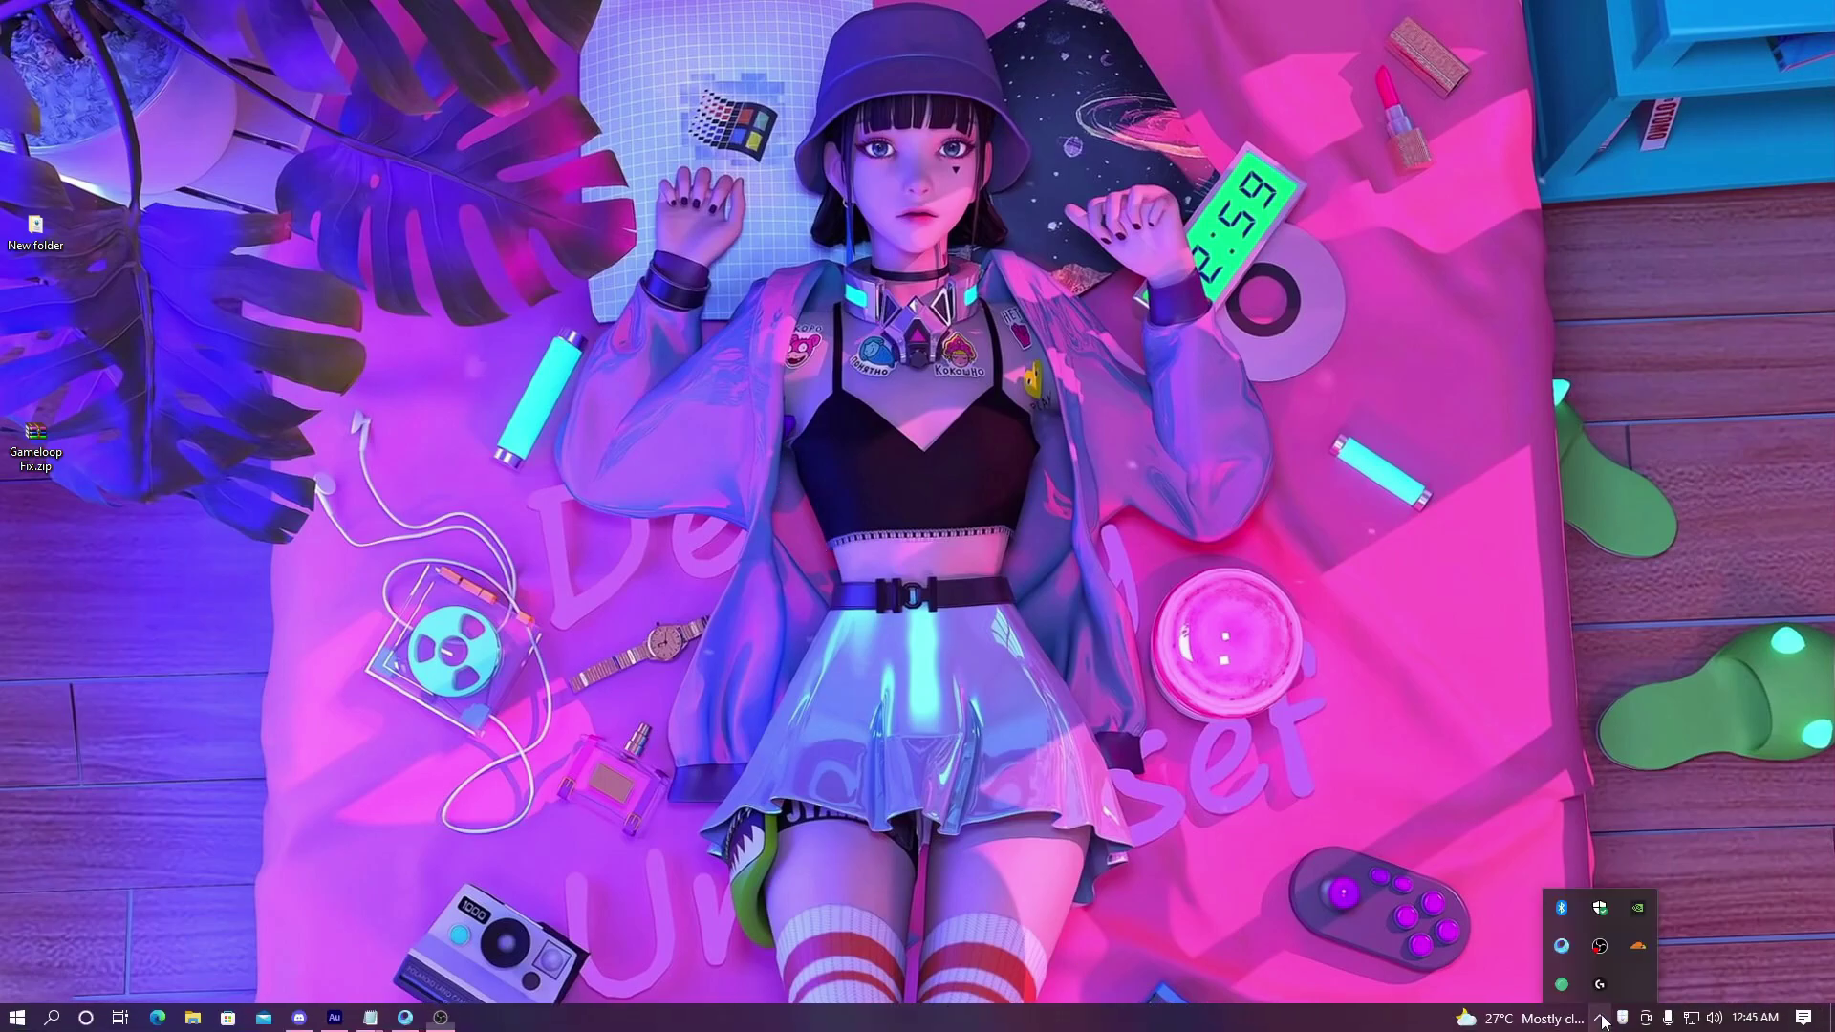
{"action": "right_click", "coordinate": [1561, 945]}
{"action": "left_click", "coordinate": [1591, 935]}
- Start GameLoop again and bring up its main window
{"action": "left_click", "coordinate": [57, 1016]}
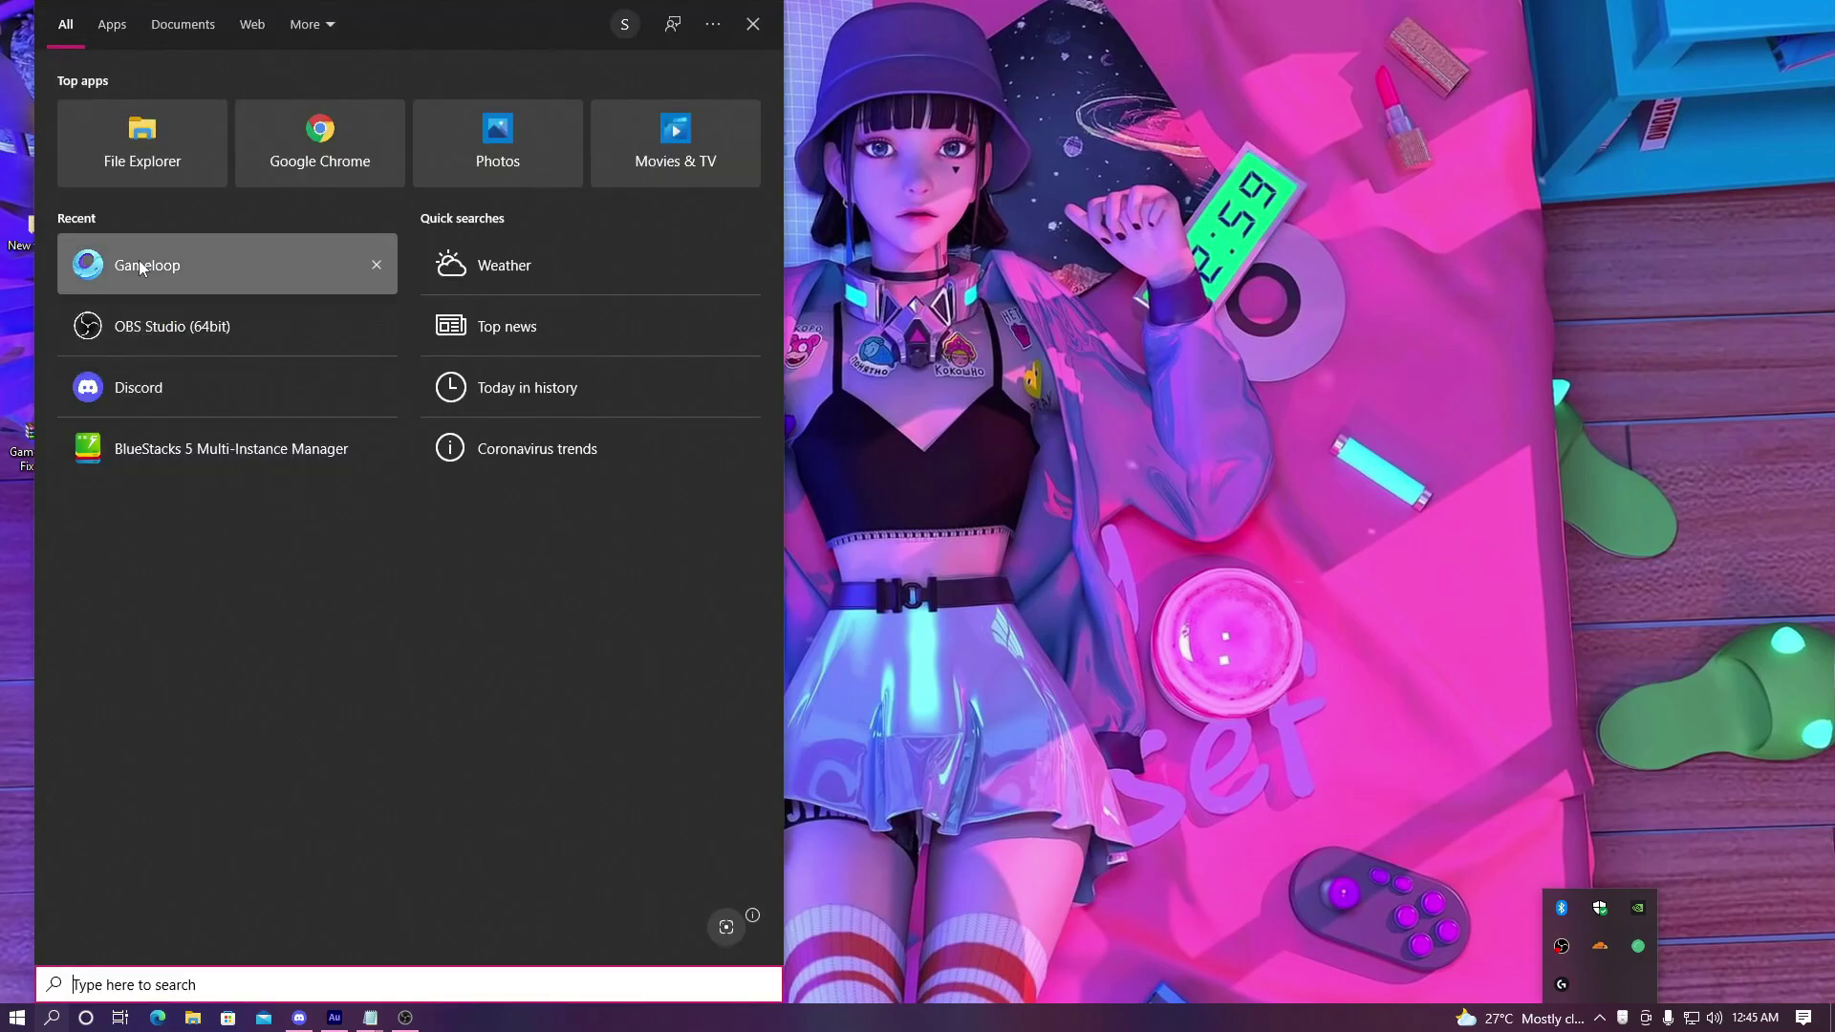
{"action": "left_click", "coordinate": [1084, 732]}
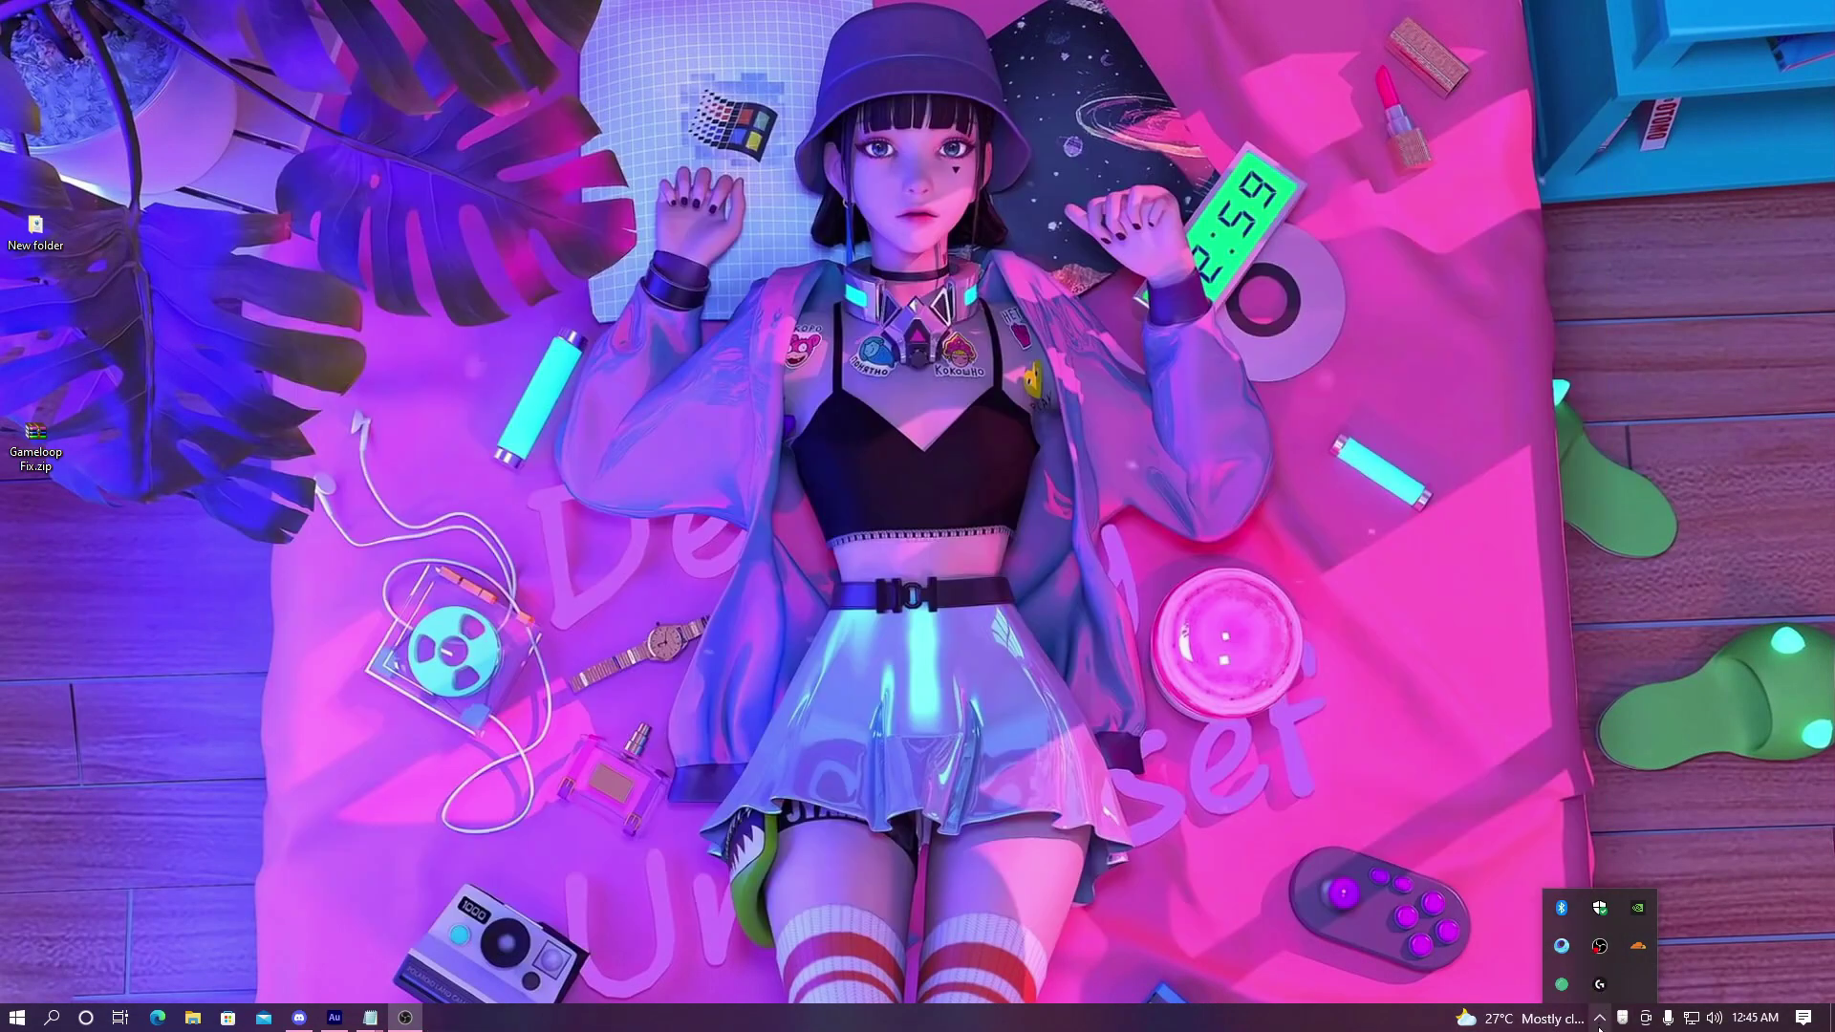
{"action": "left_click", "coordinate": [1599, 1019]}
{"action": "left_click", "coordinate": [1599, 1019]}
{"action": "left_click", "coordinate": [1562, 946]}
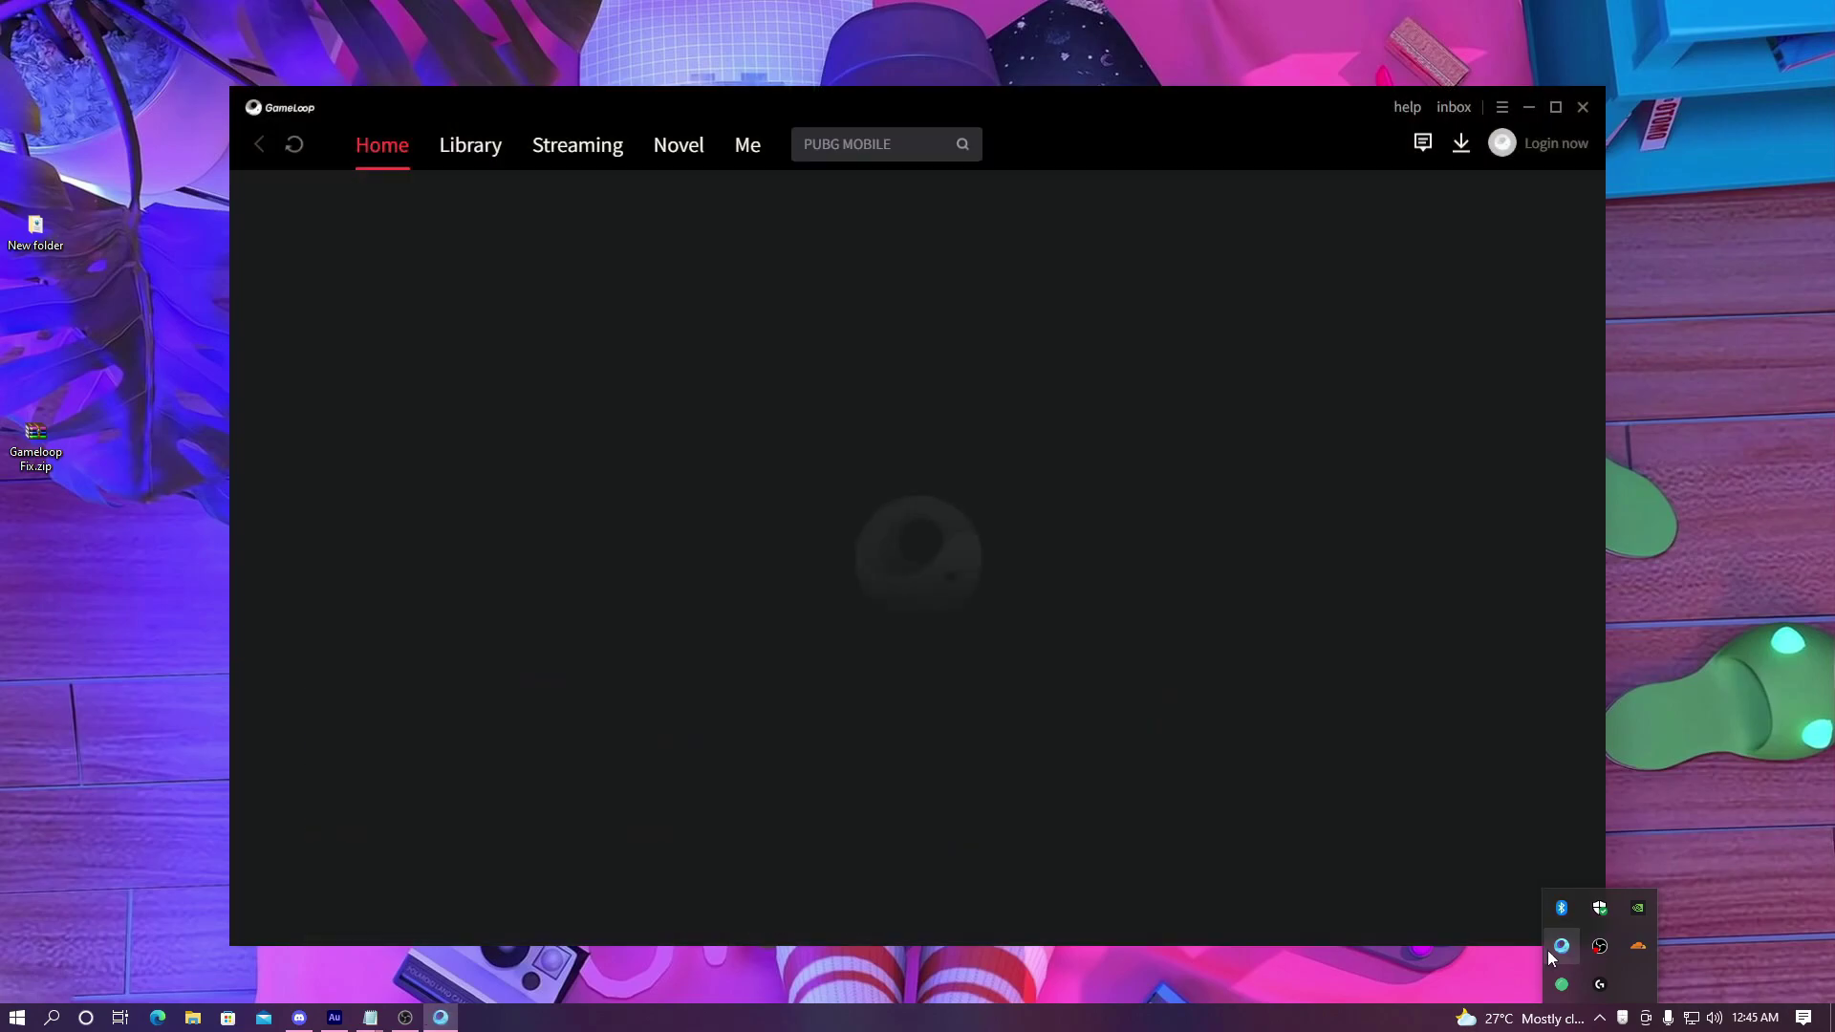
- Launch Call of Duty: Mobile from My Games and accept restarting Gameloop with the OpenGL+ engine
{"action": "left_click", "coordinate": [748, 145]}
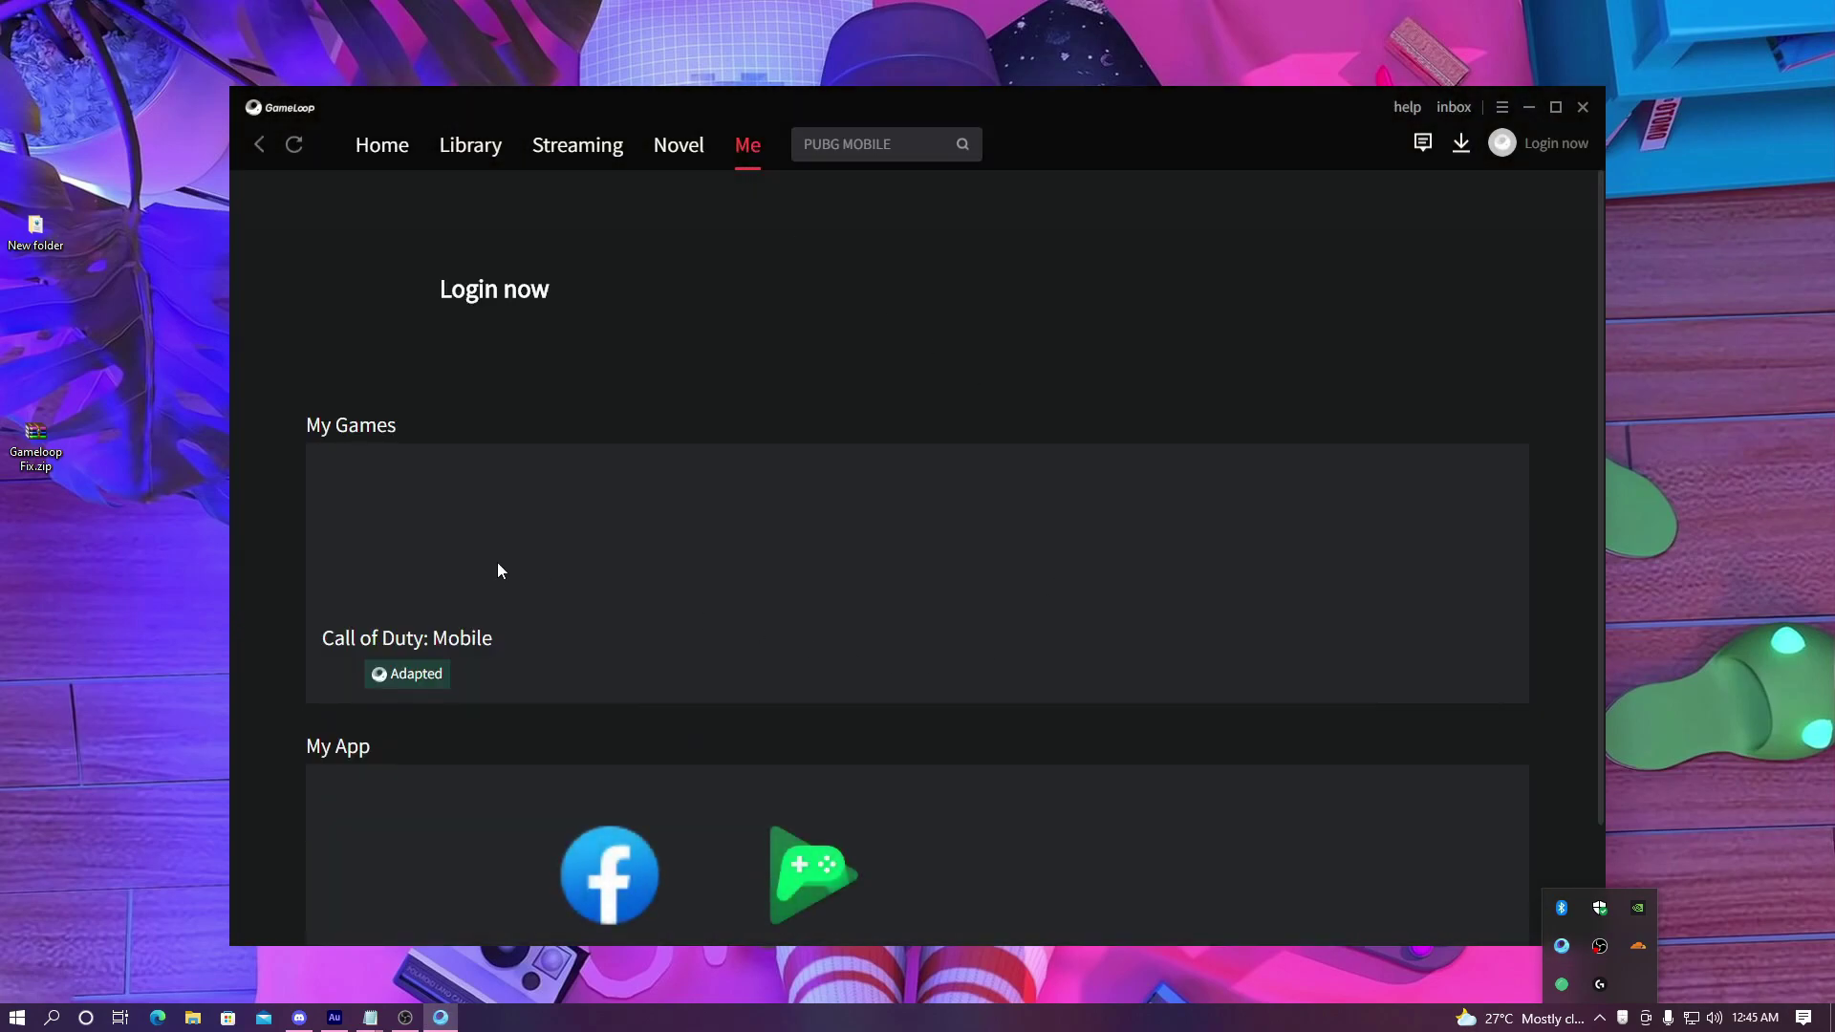
{"action": "mouse_move", "coordinate": [493, 854]}
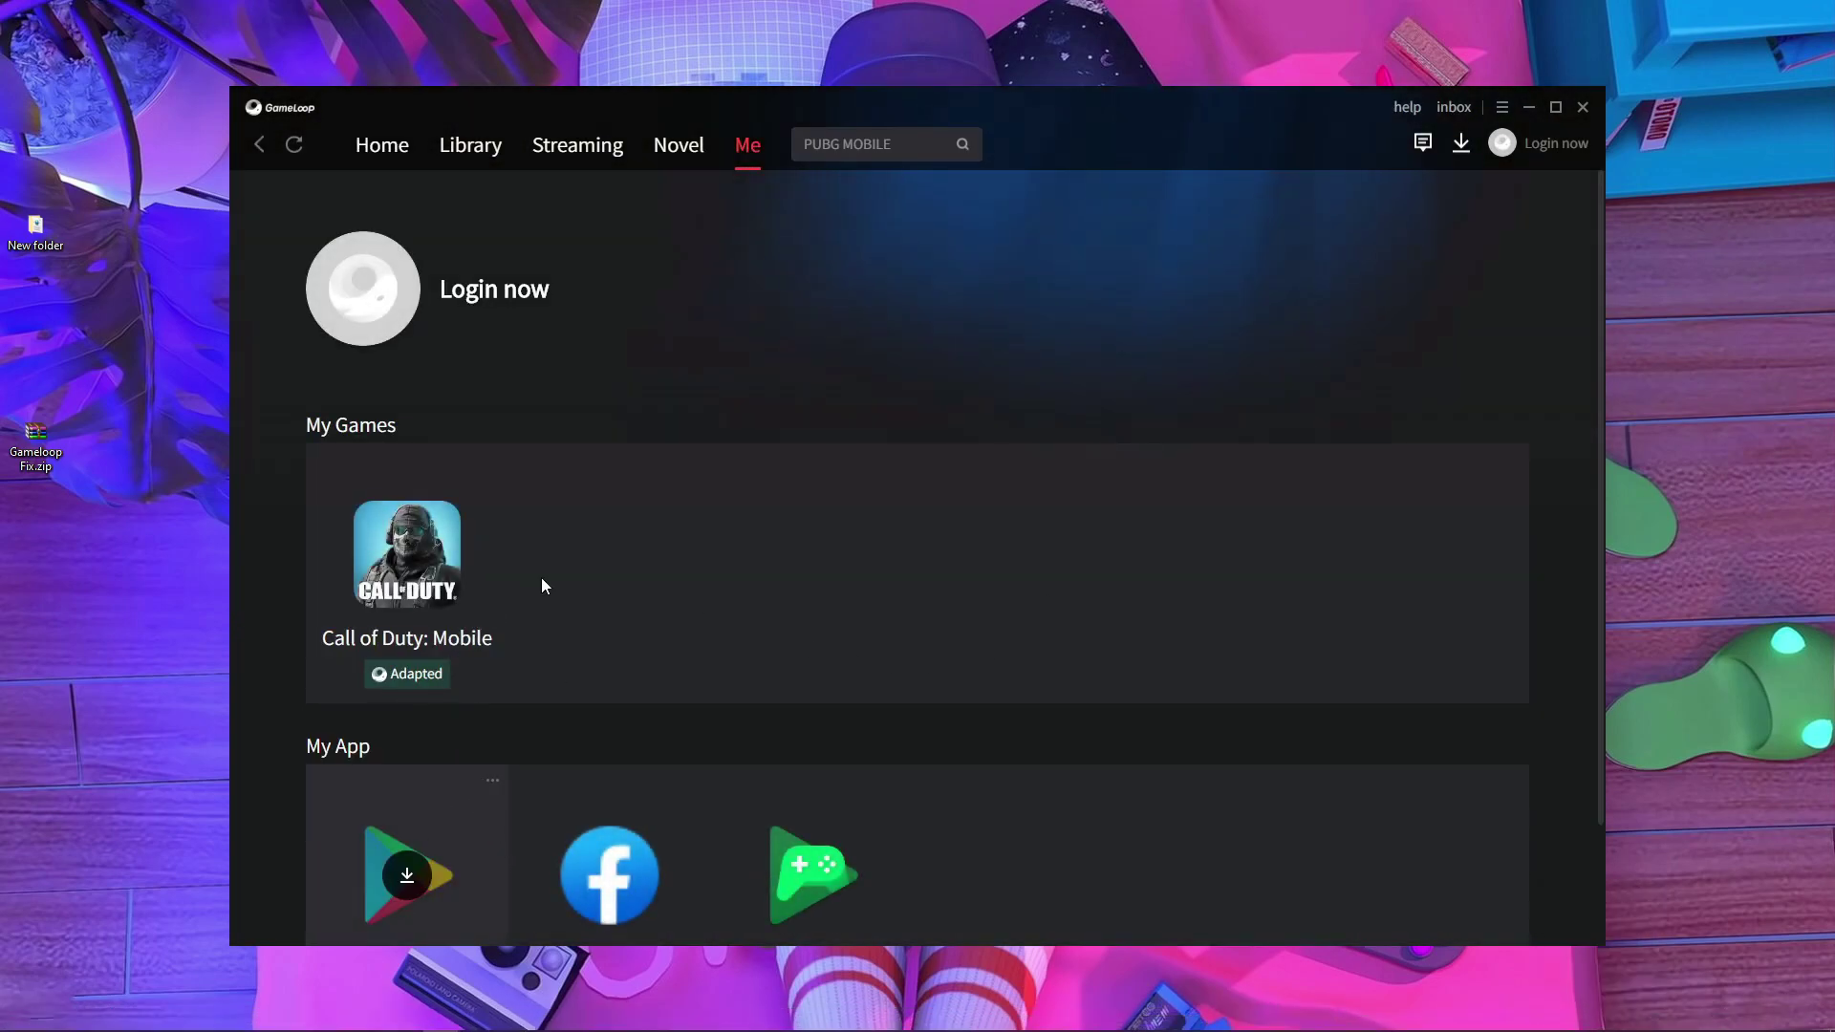
{"action": "left_click", "coordinate": [413, 569]}
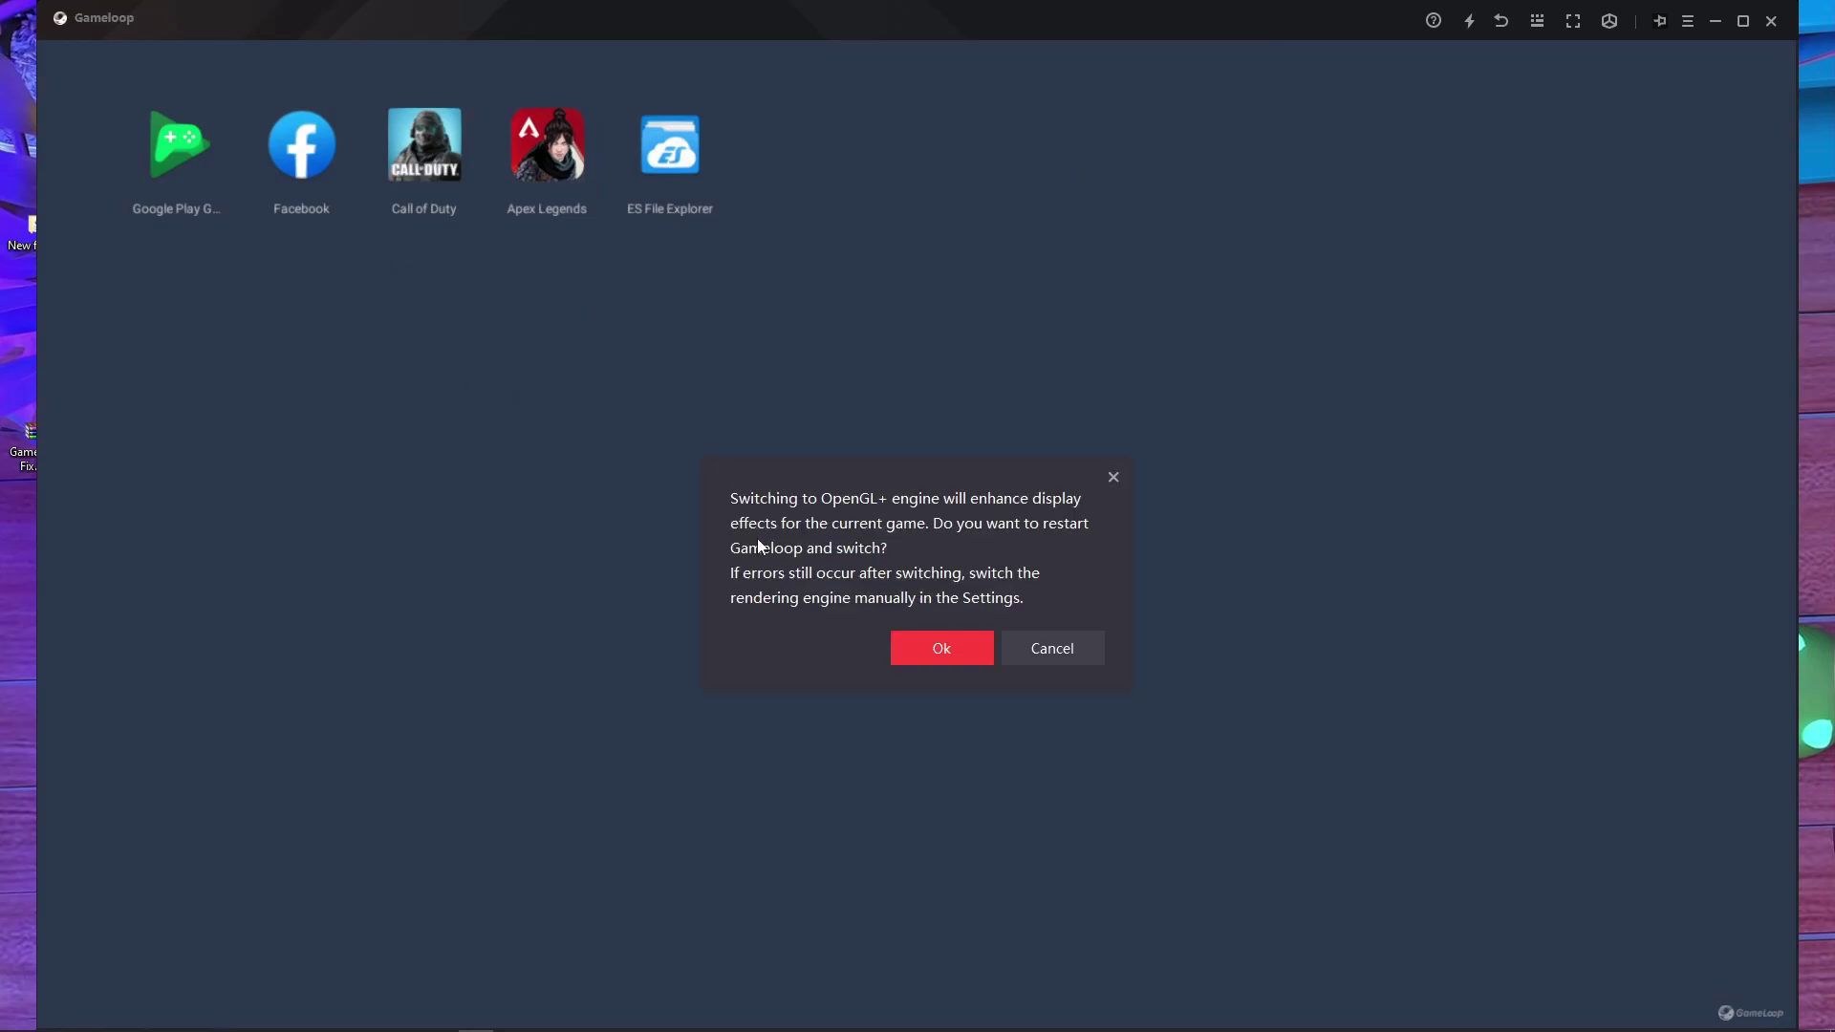
{"action": "left_click", "coordinate": [940, 653]}
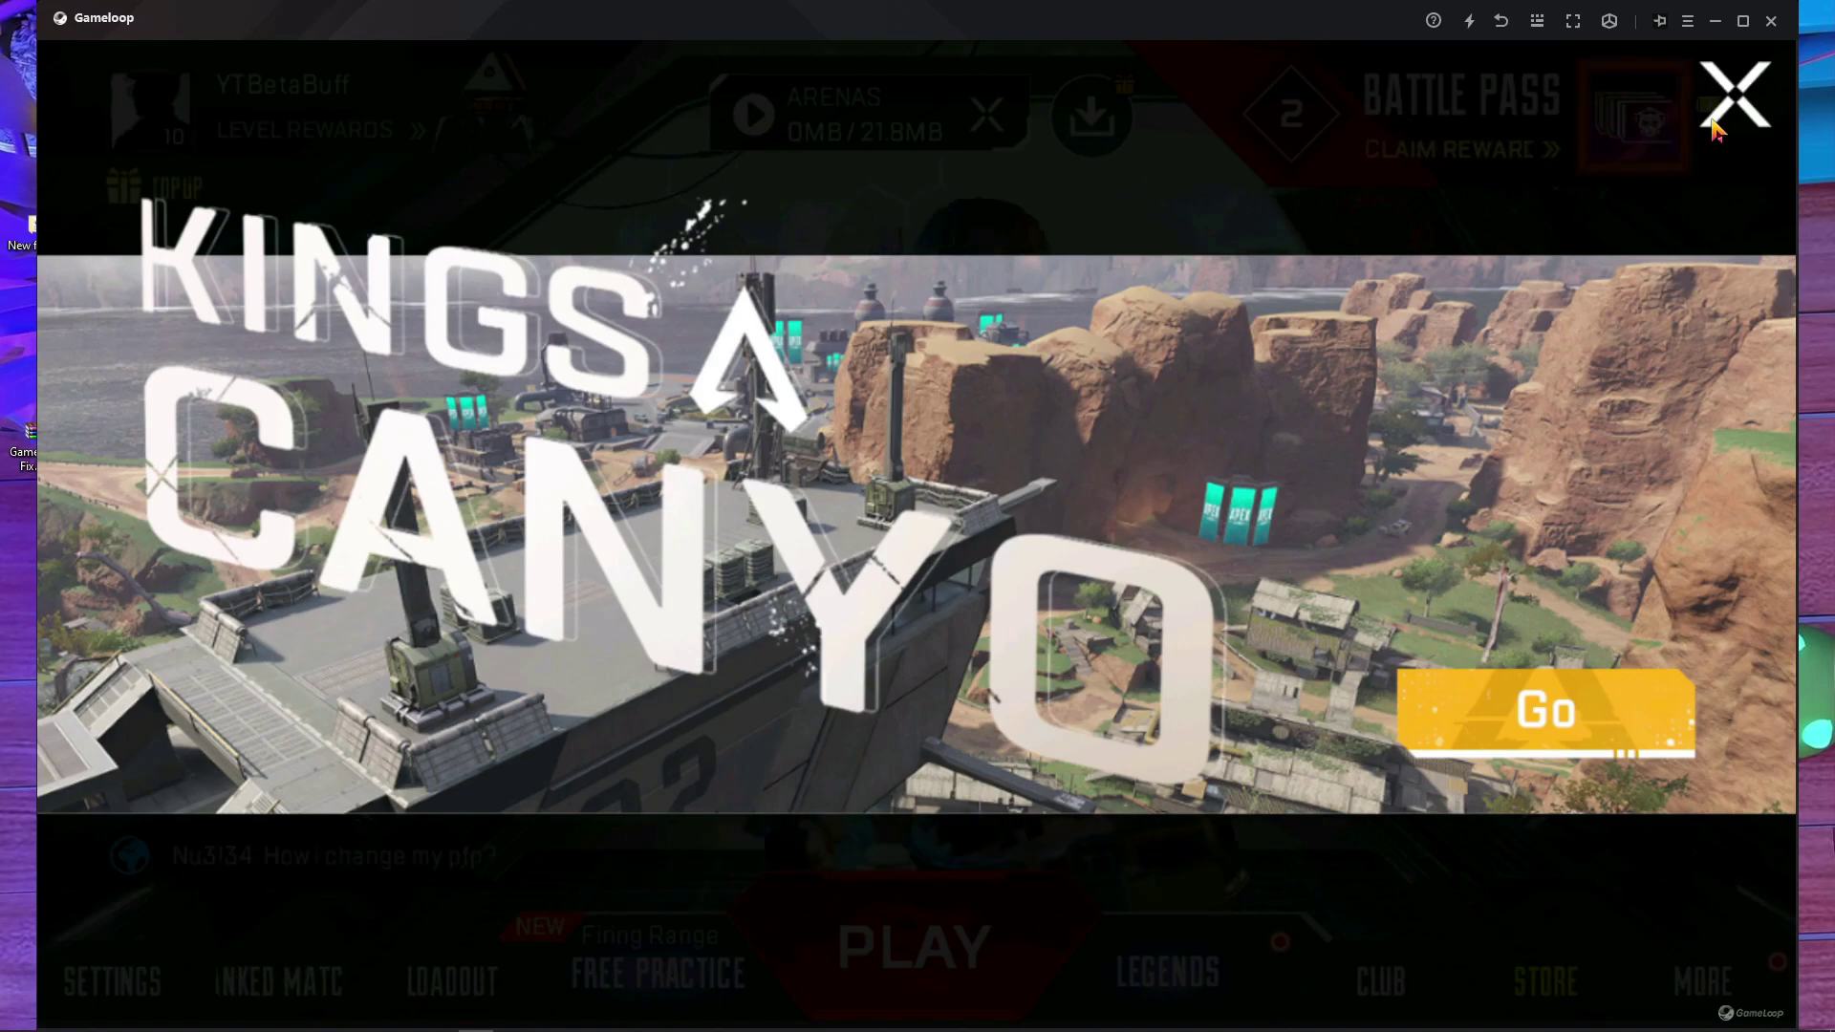
- Dismiss the Kings Canyon announcement and run forward with the character in the firing range
{"action": "left_click", "coordinate": [1721, 117]}
{"action": "left_click", "coordinate": [1742, 104]}
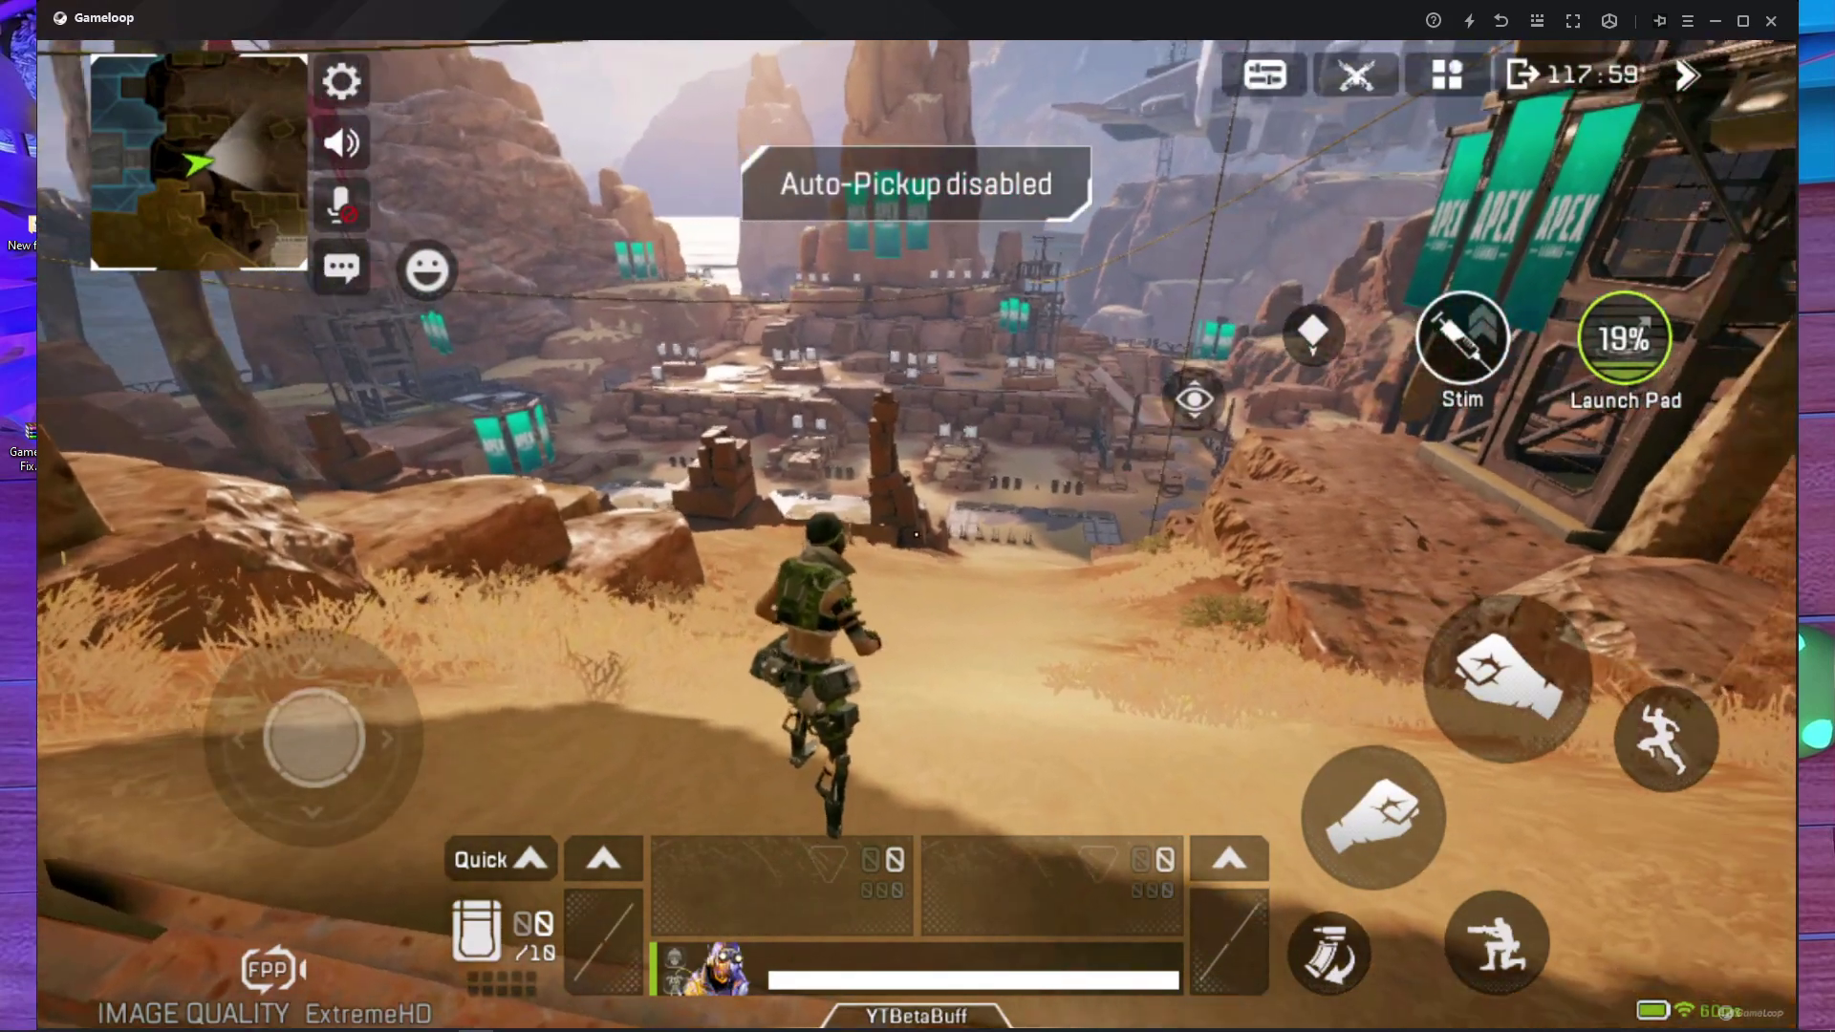
{"action": "key", "text": "w"}
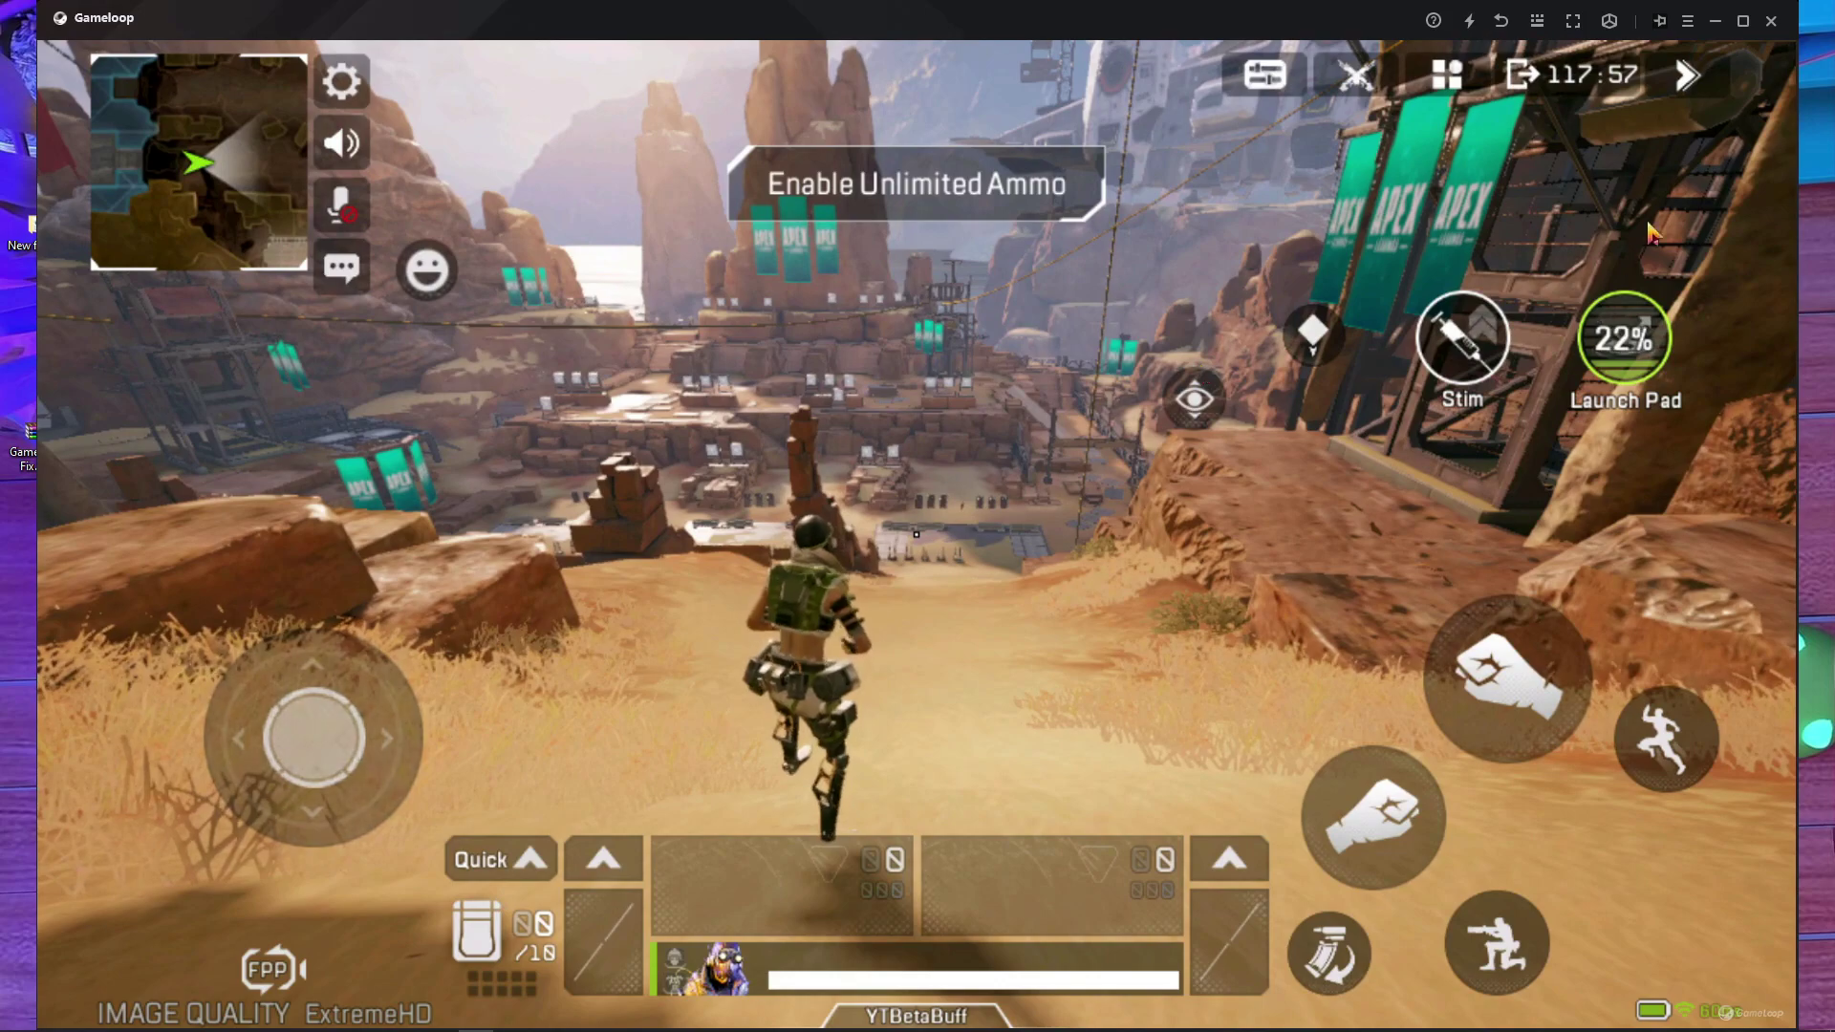
- Restore the game window to a smaller size so the key mapping editor fits, centre it on the desktop and minimize the launcher behind it
{"action": "left_click", "coordinate": [1536, 21]}
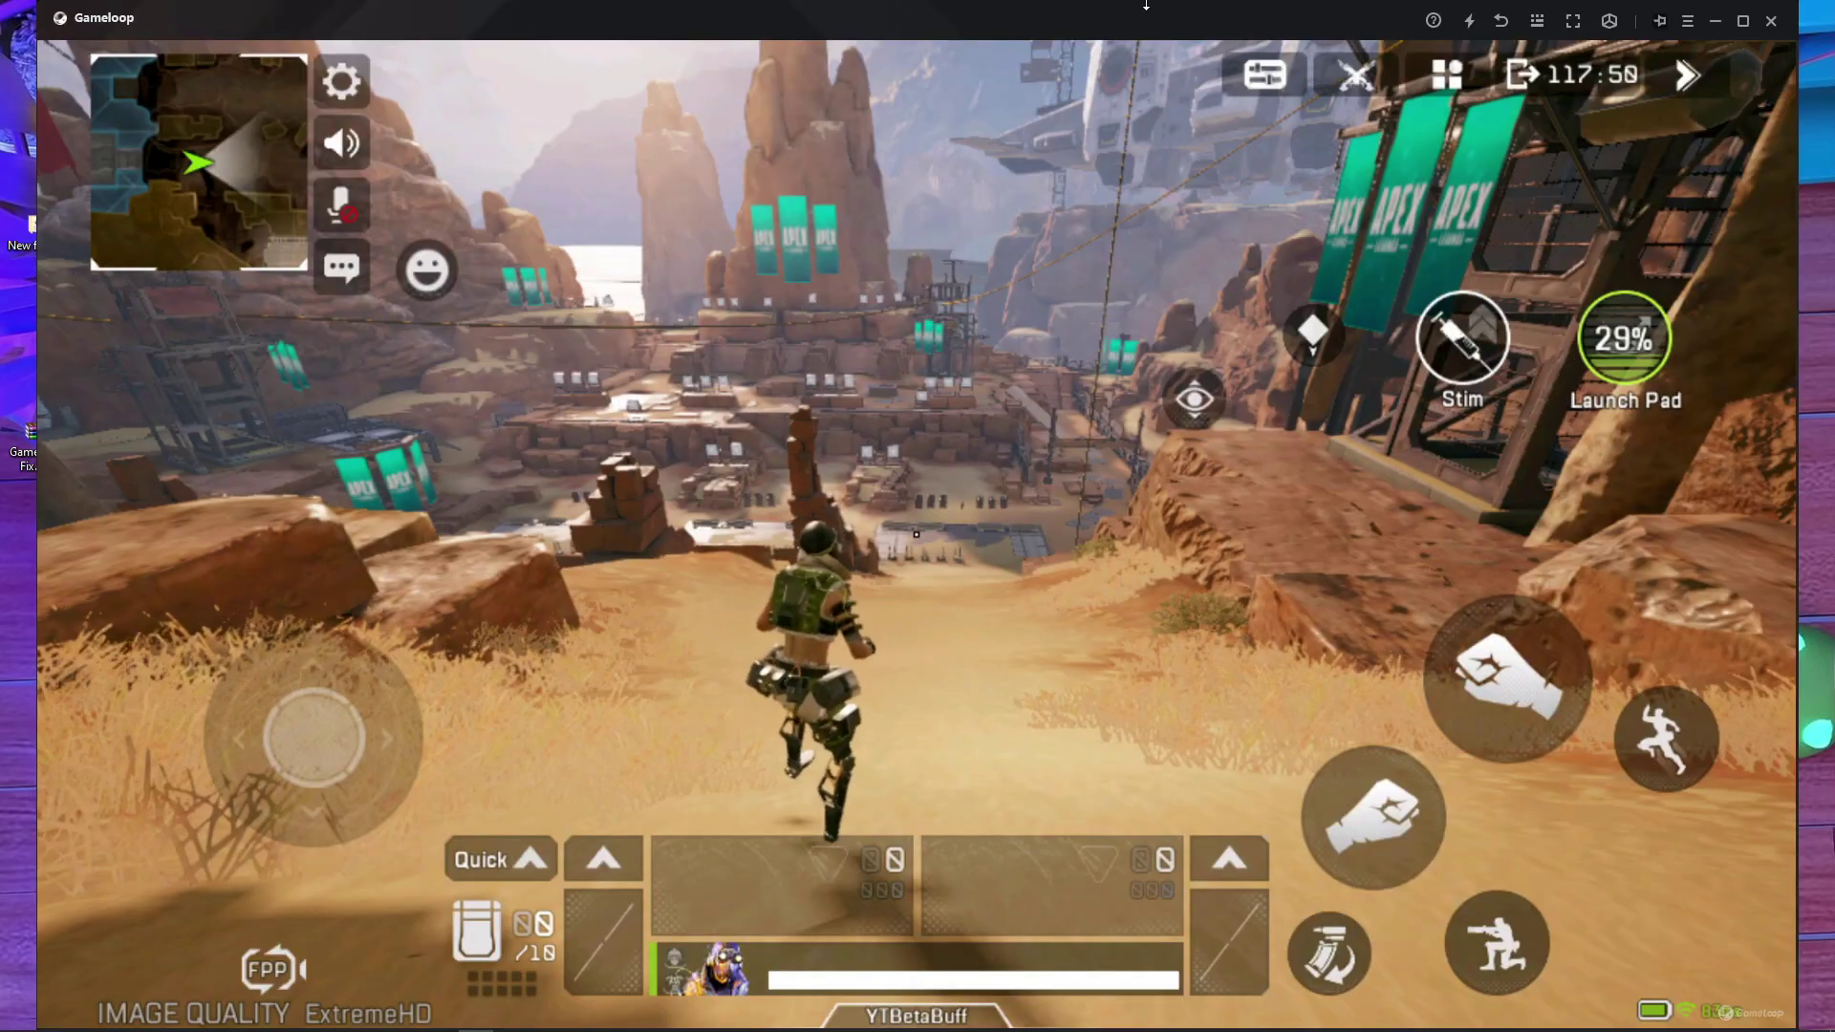
{"action": "left_click_drag", "start_coordinate": [1143, 3], "coordinate": [1106, 212]}
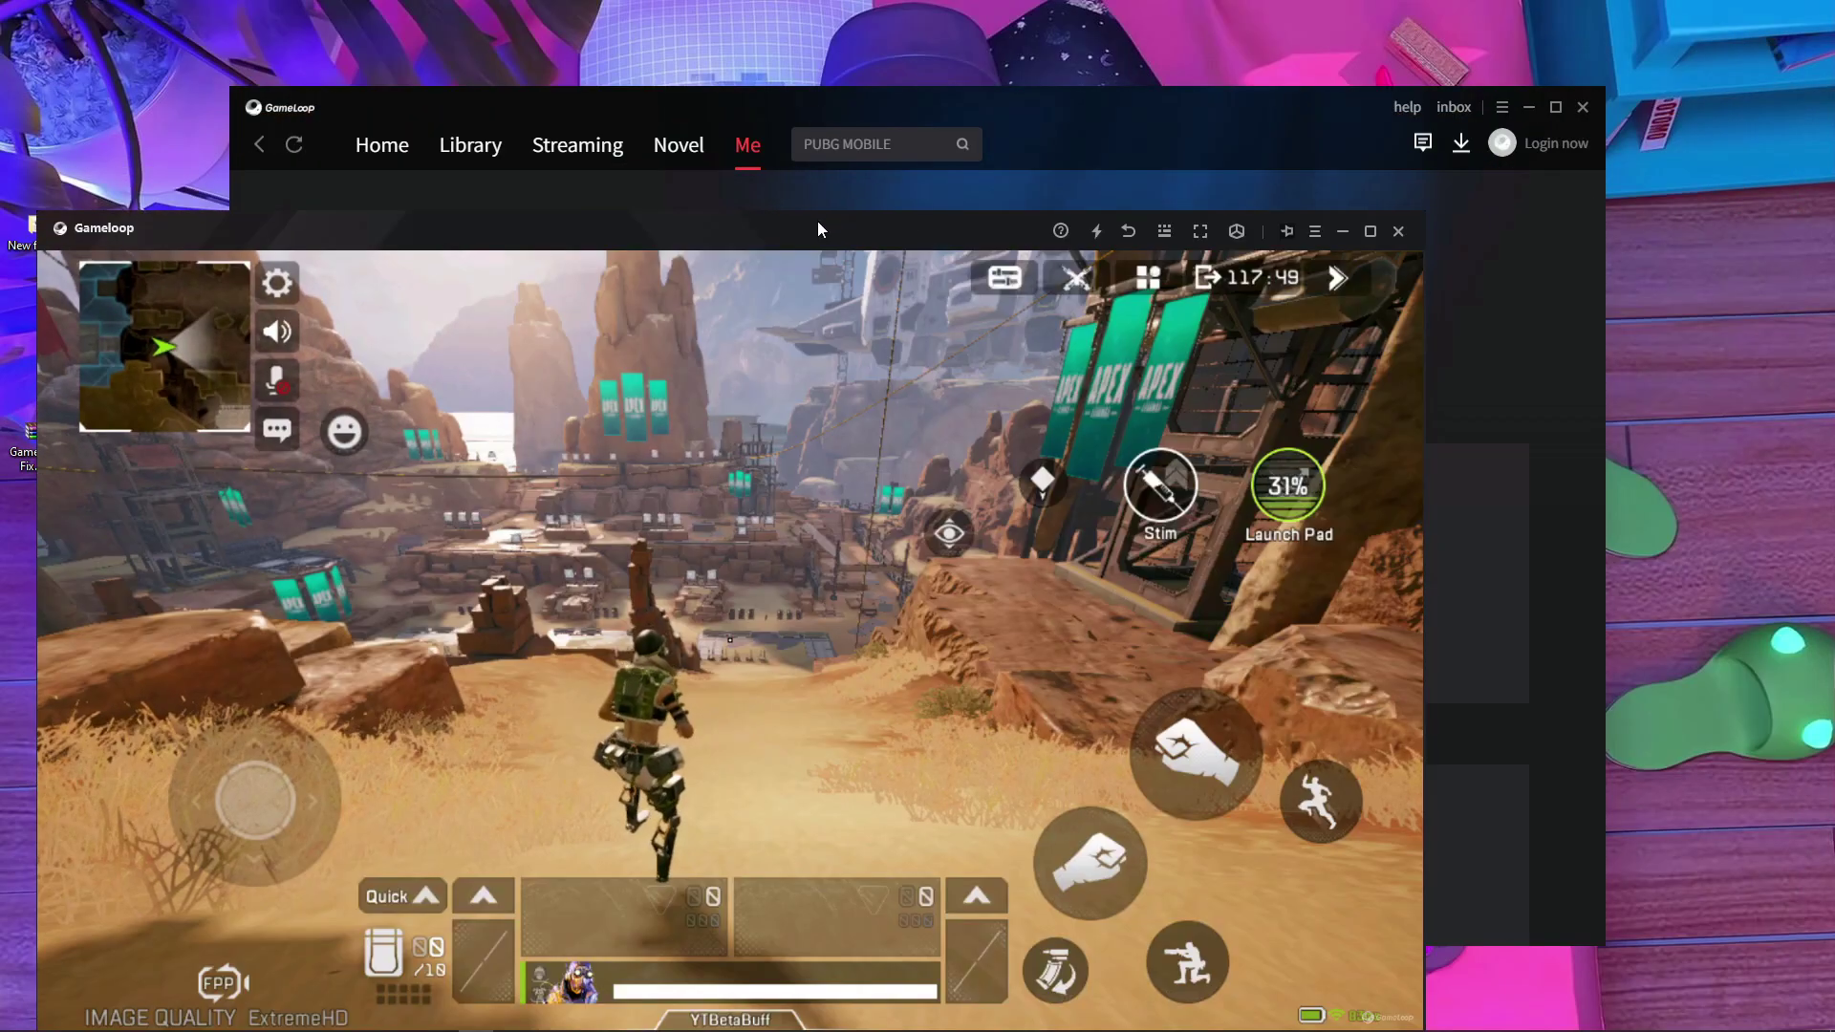
{"action": "left_click_drag", "start_coordinate": [817, 230], "coordinate": [1085, 82]}
{"action": "left_click", "coordinate": [1529, 107]}
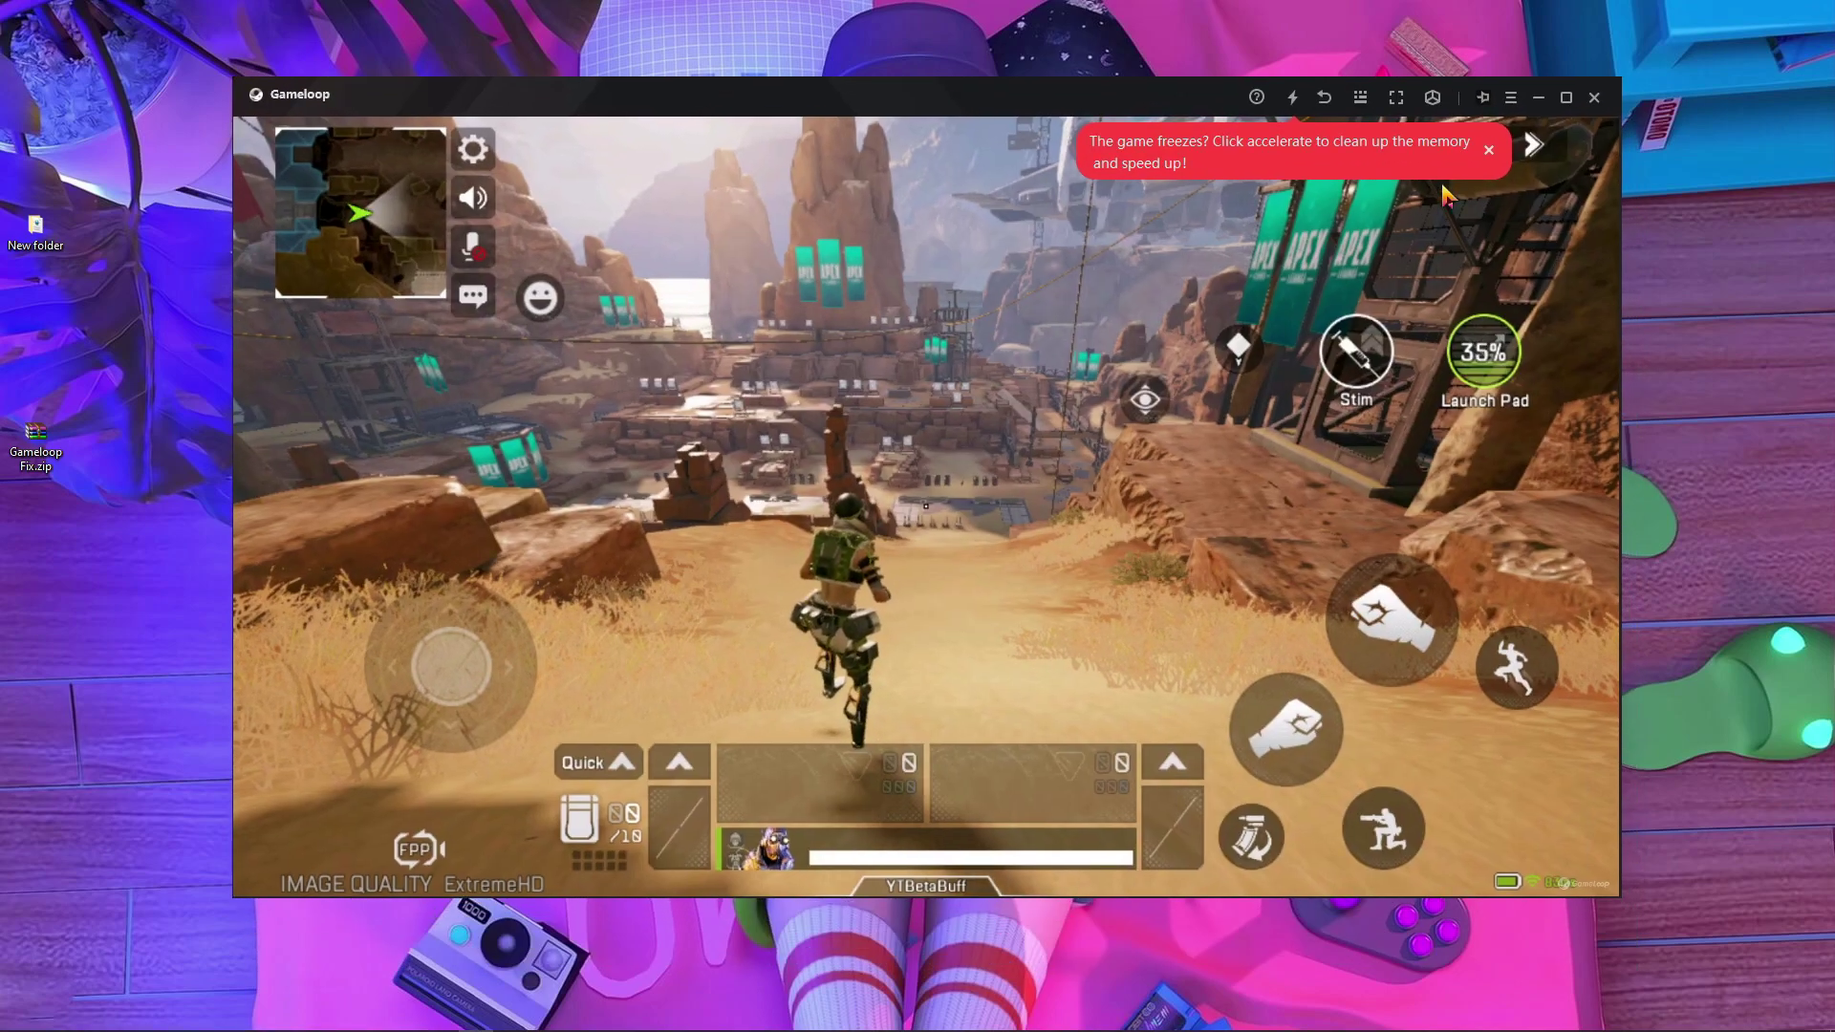
- Reset the LegendsMode keyboard mapping to its defaults in the key mapping editor and save it
{"action": "left_click", "coordinate": [1360, 98]}
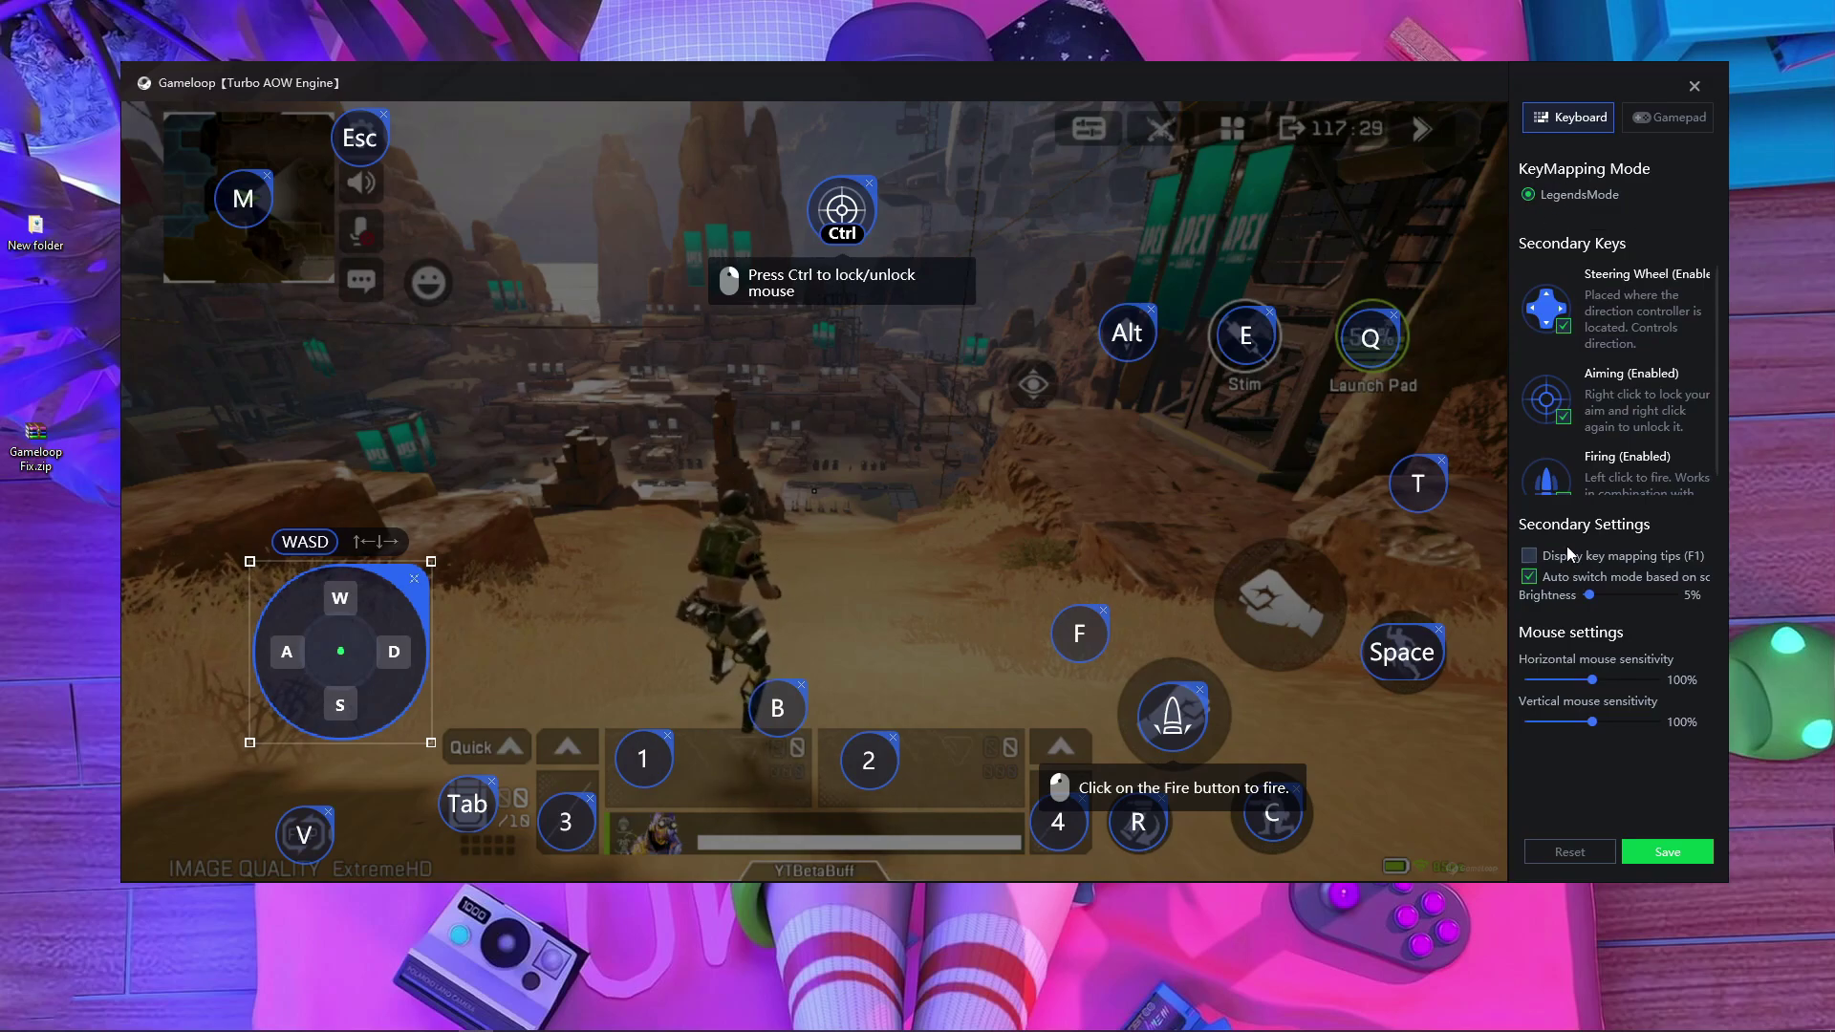
{"action": "left_click", "coordinate": [1565, 850]}
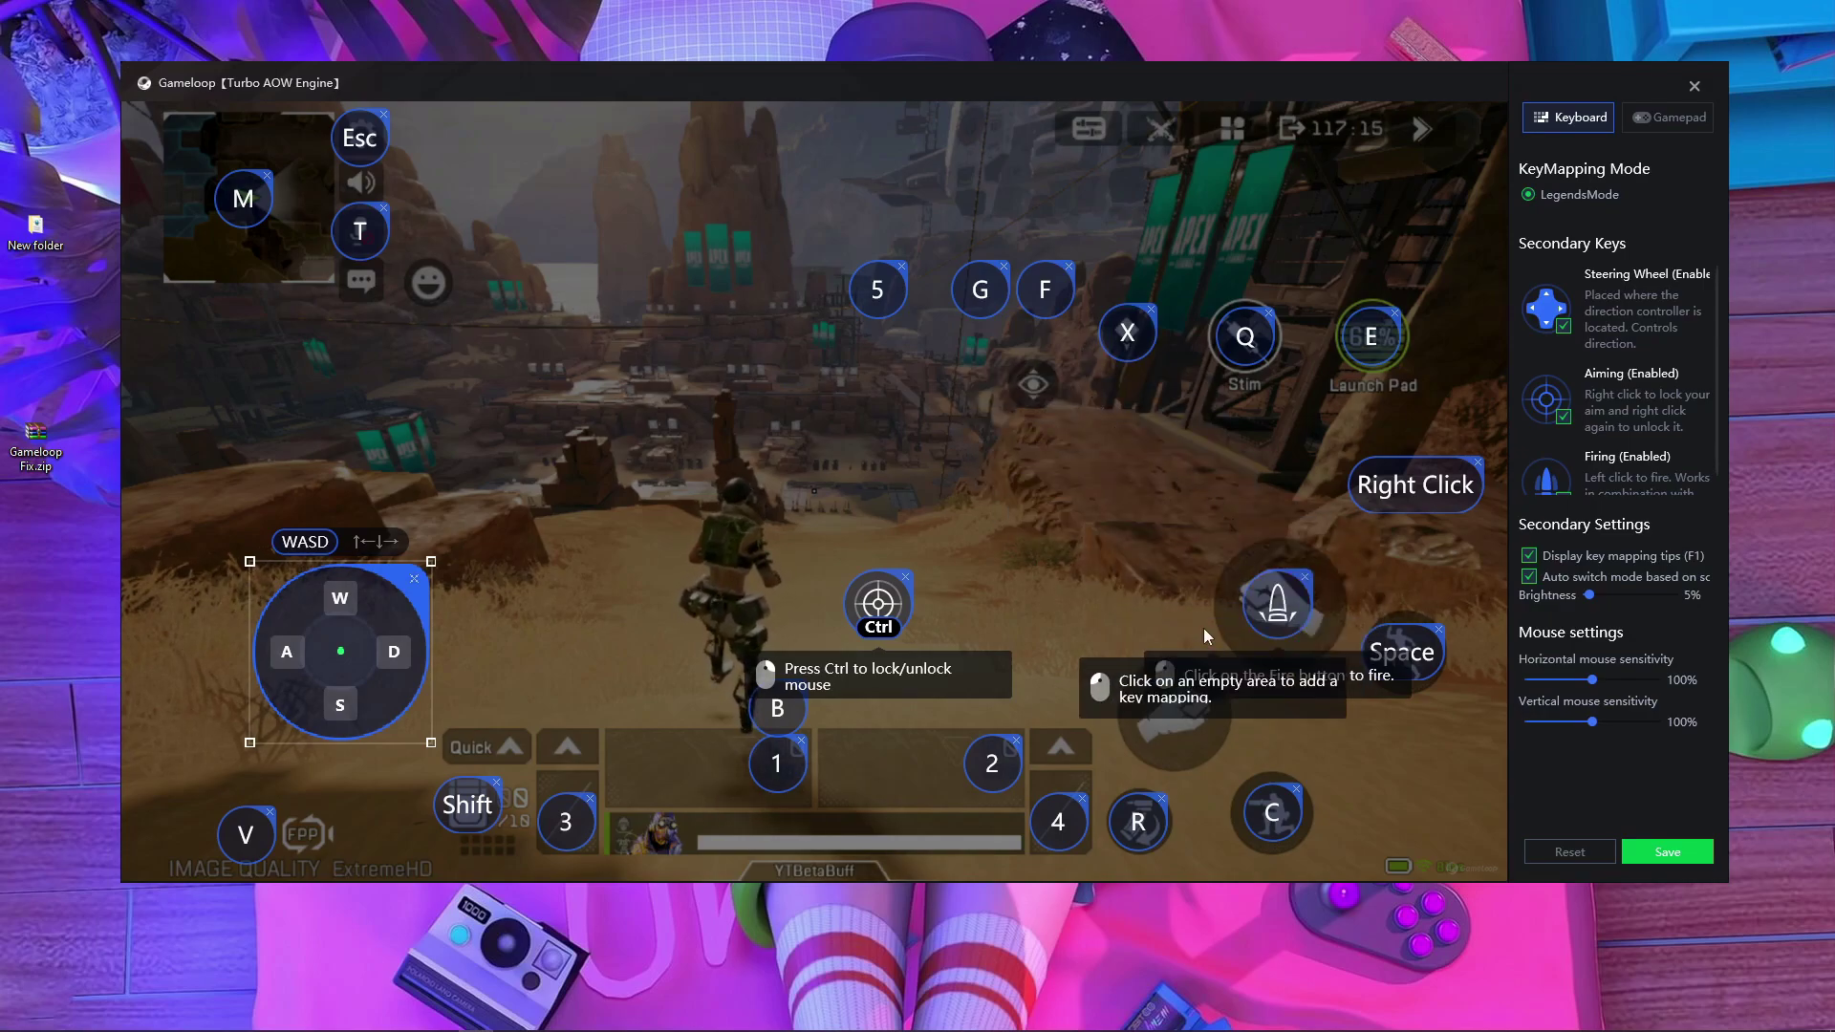
{"action": "left_click", "coordinate": [1682, 852]}
- Test the inventory key by opening the inventory, then free the cursor and close the inventory
{"action": "key", "text": "shift"}
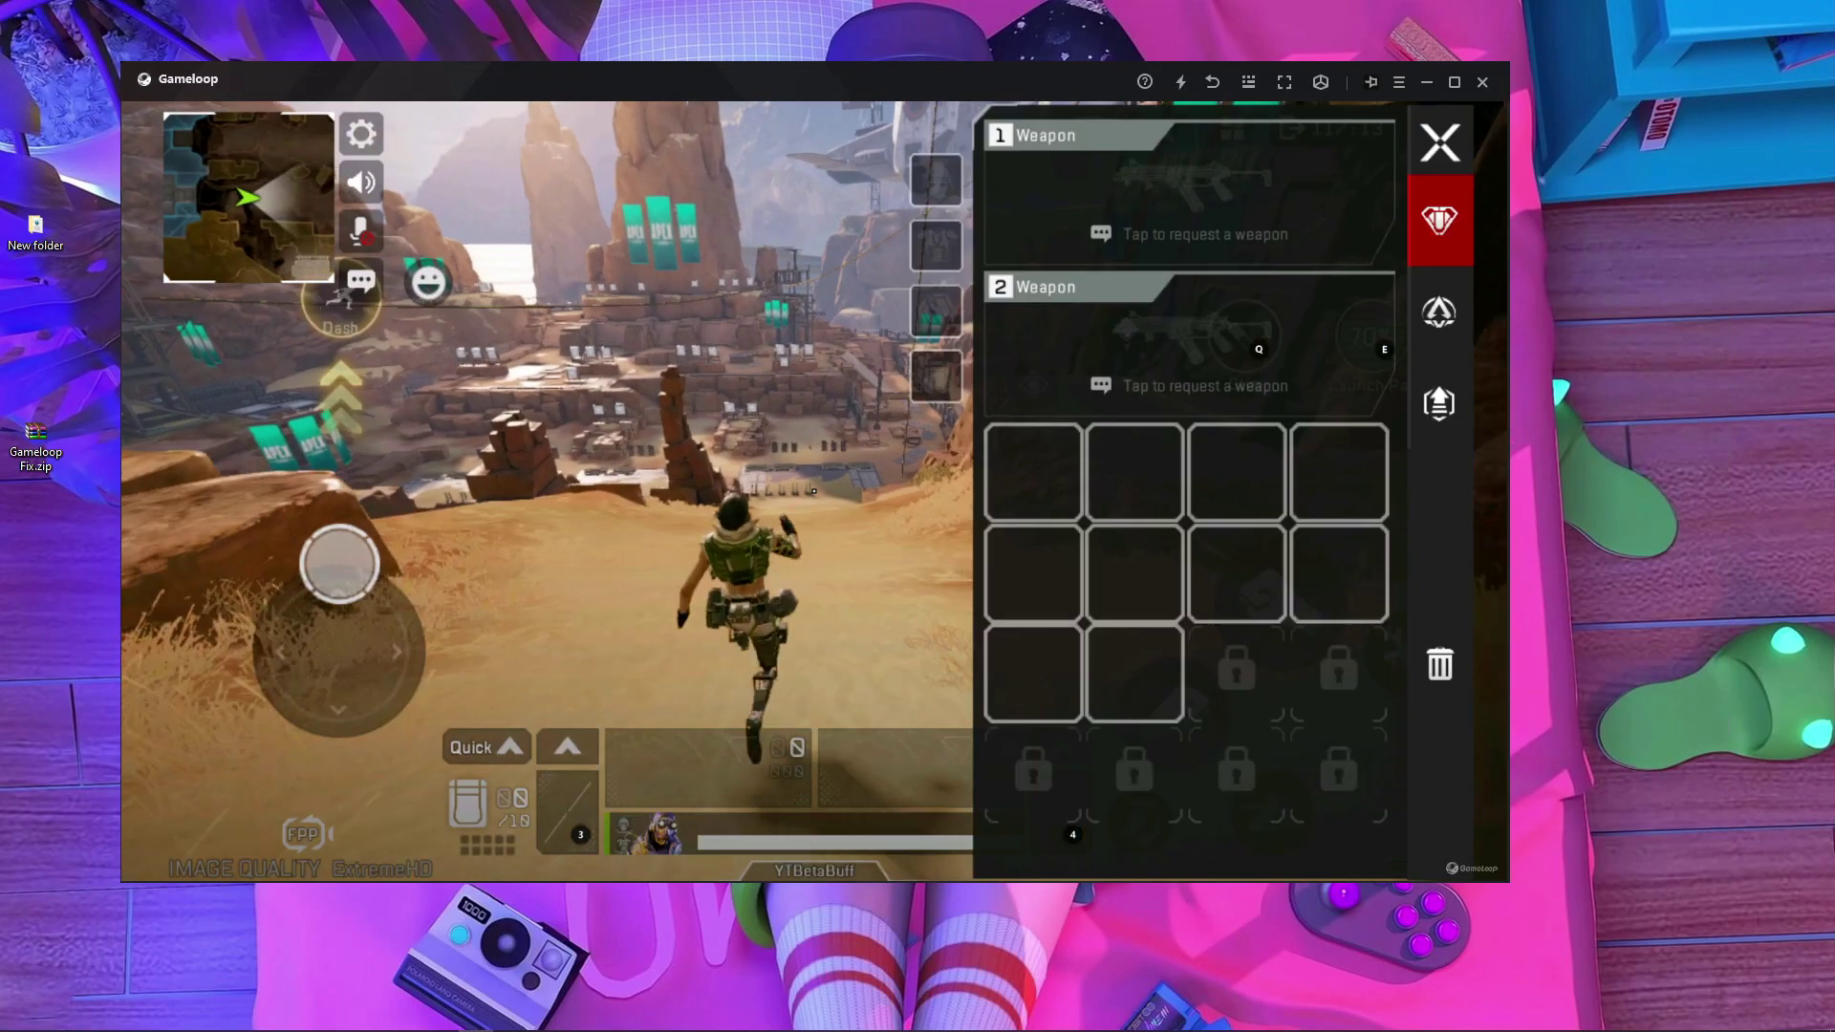
{"action": "key", "text": "grave"}
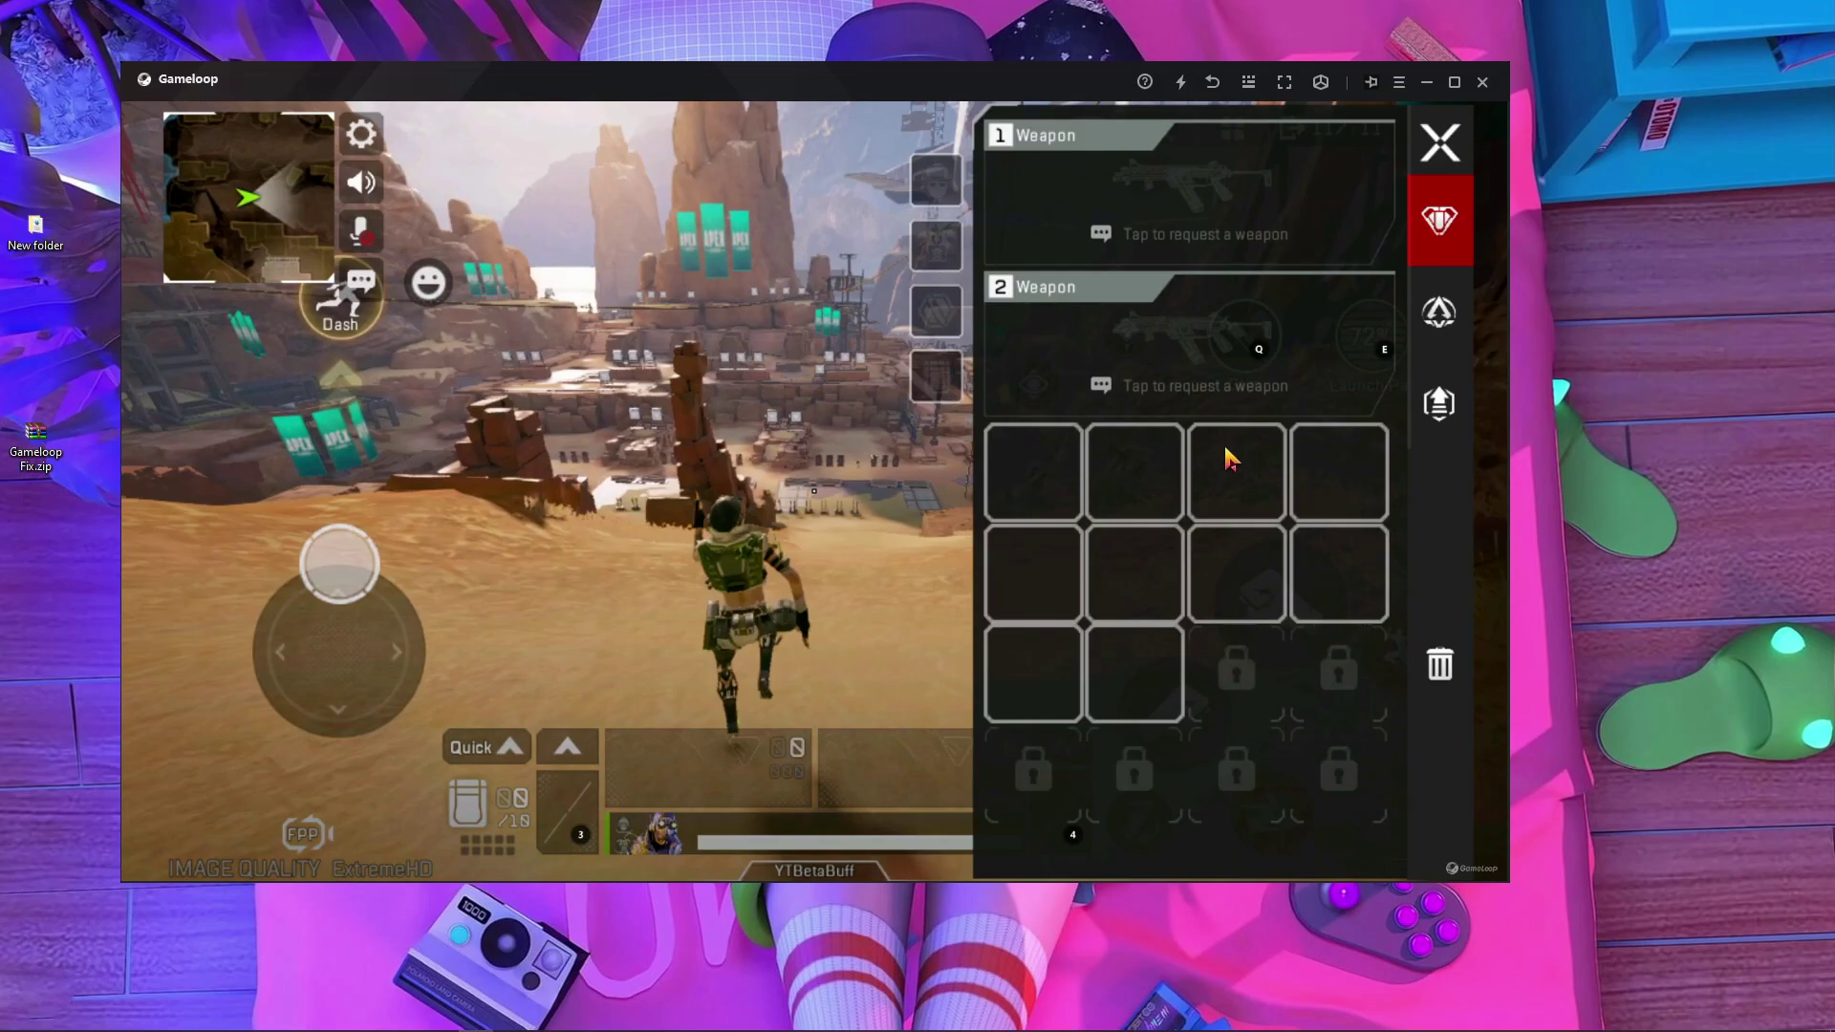
{"action": "left_click", "coordinate": [1431, 164]}
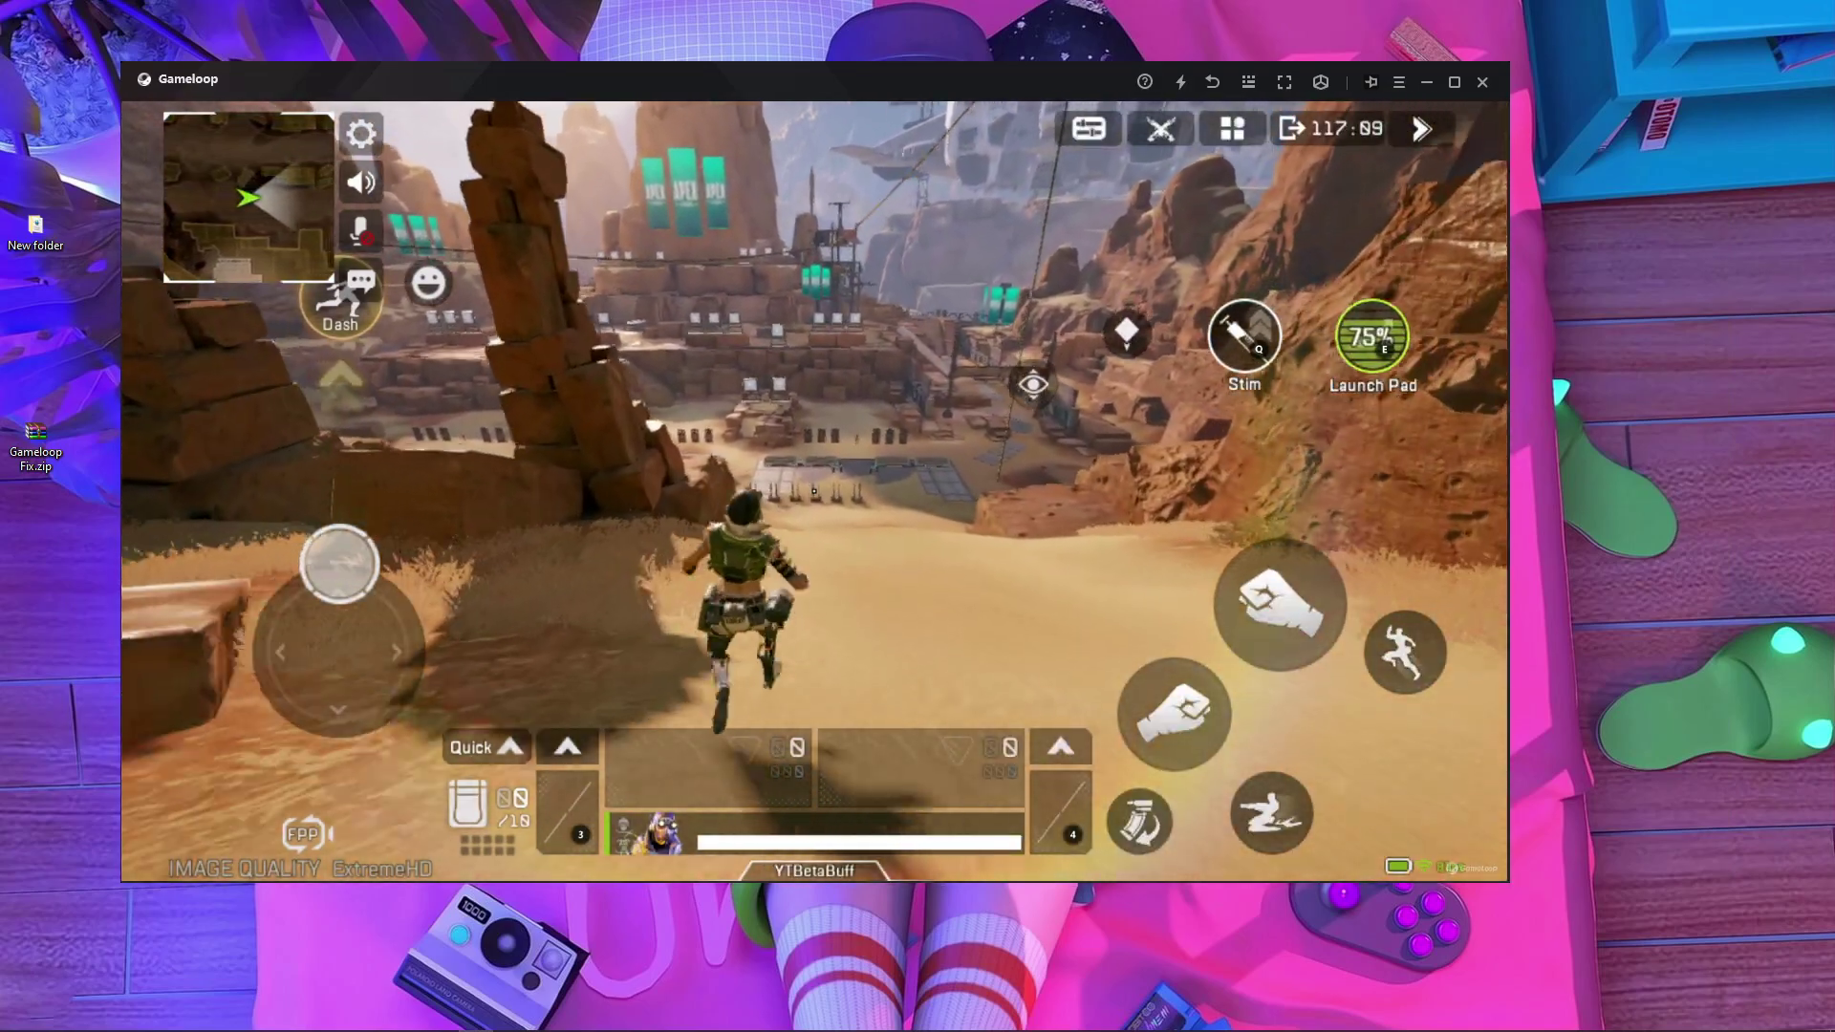
- Test the slide and jump keys while running down to the weapon racks
{"action": "key", "text": "c"}
{"action": "key", "text": "space"}
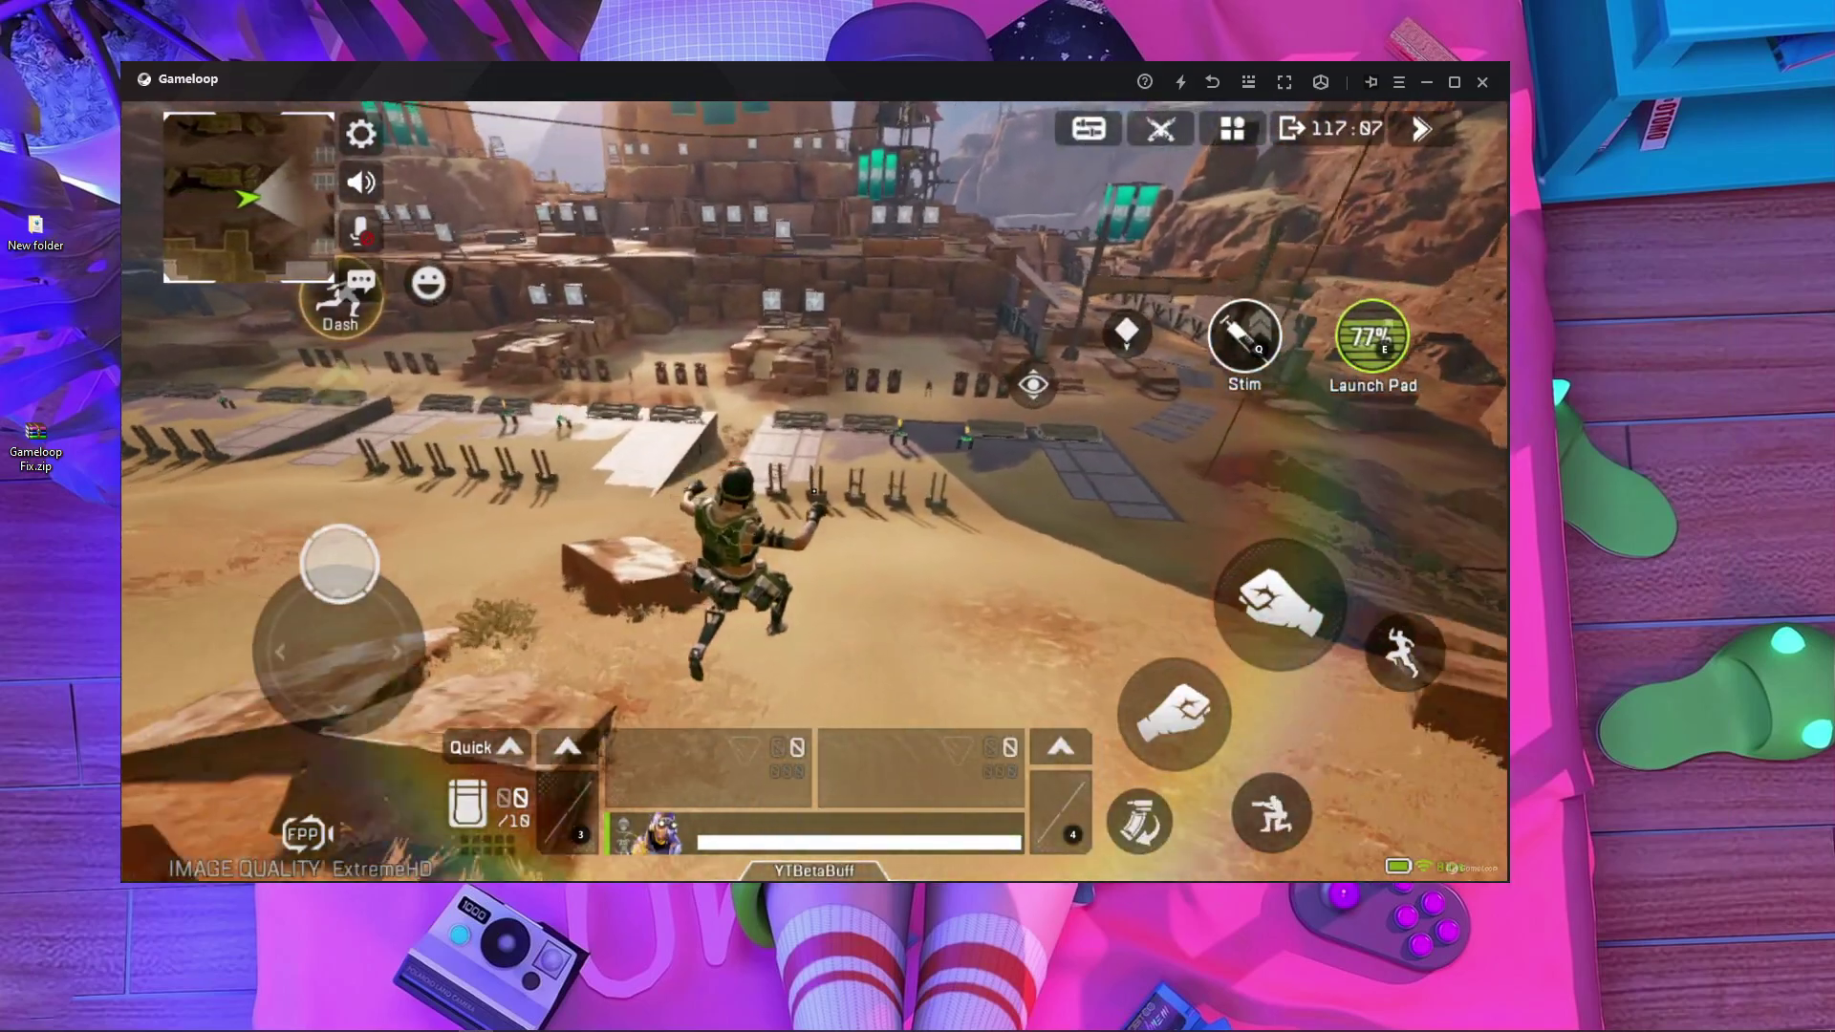
{"action": "key", "text": "space"}
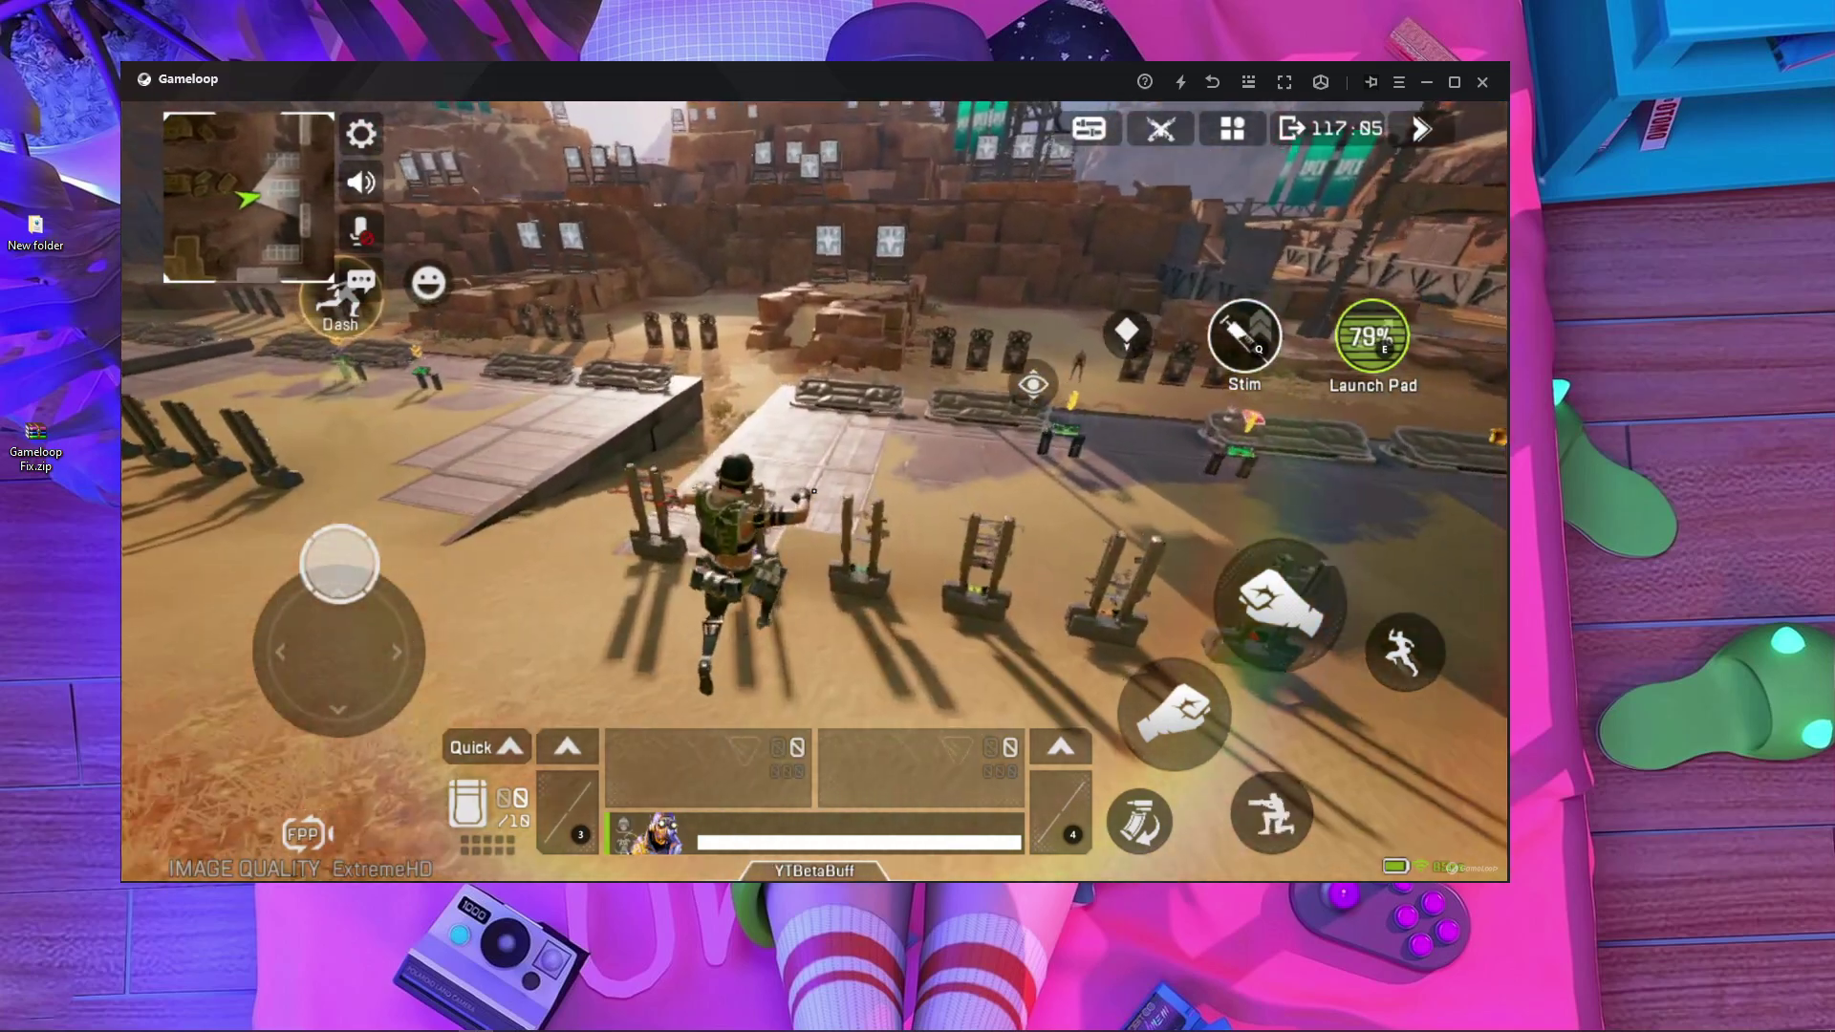
- Move along the weapon racks and pick up the Volt SMG from the nearby items list
{"action": "key", "text": "grave"}
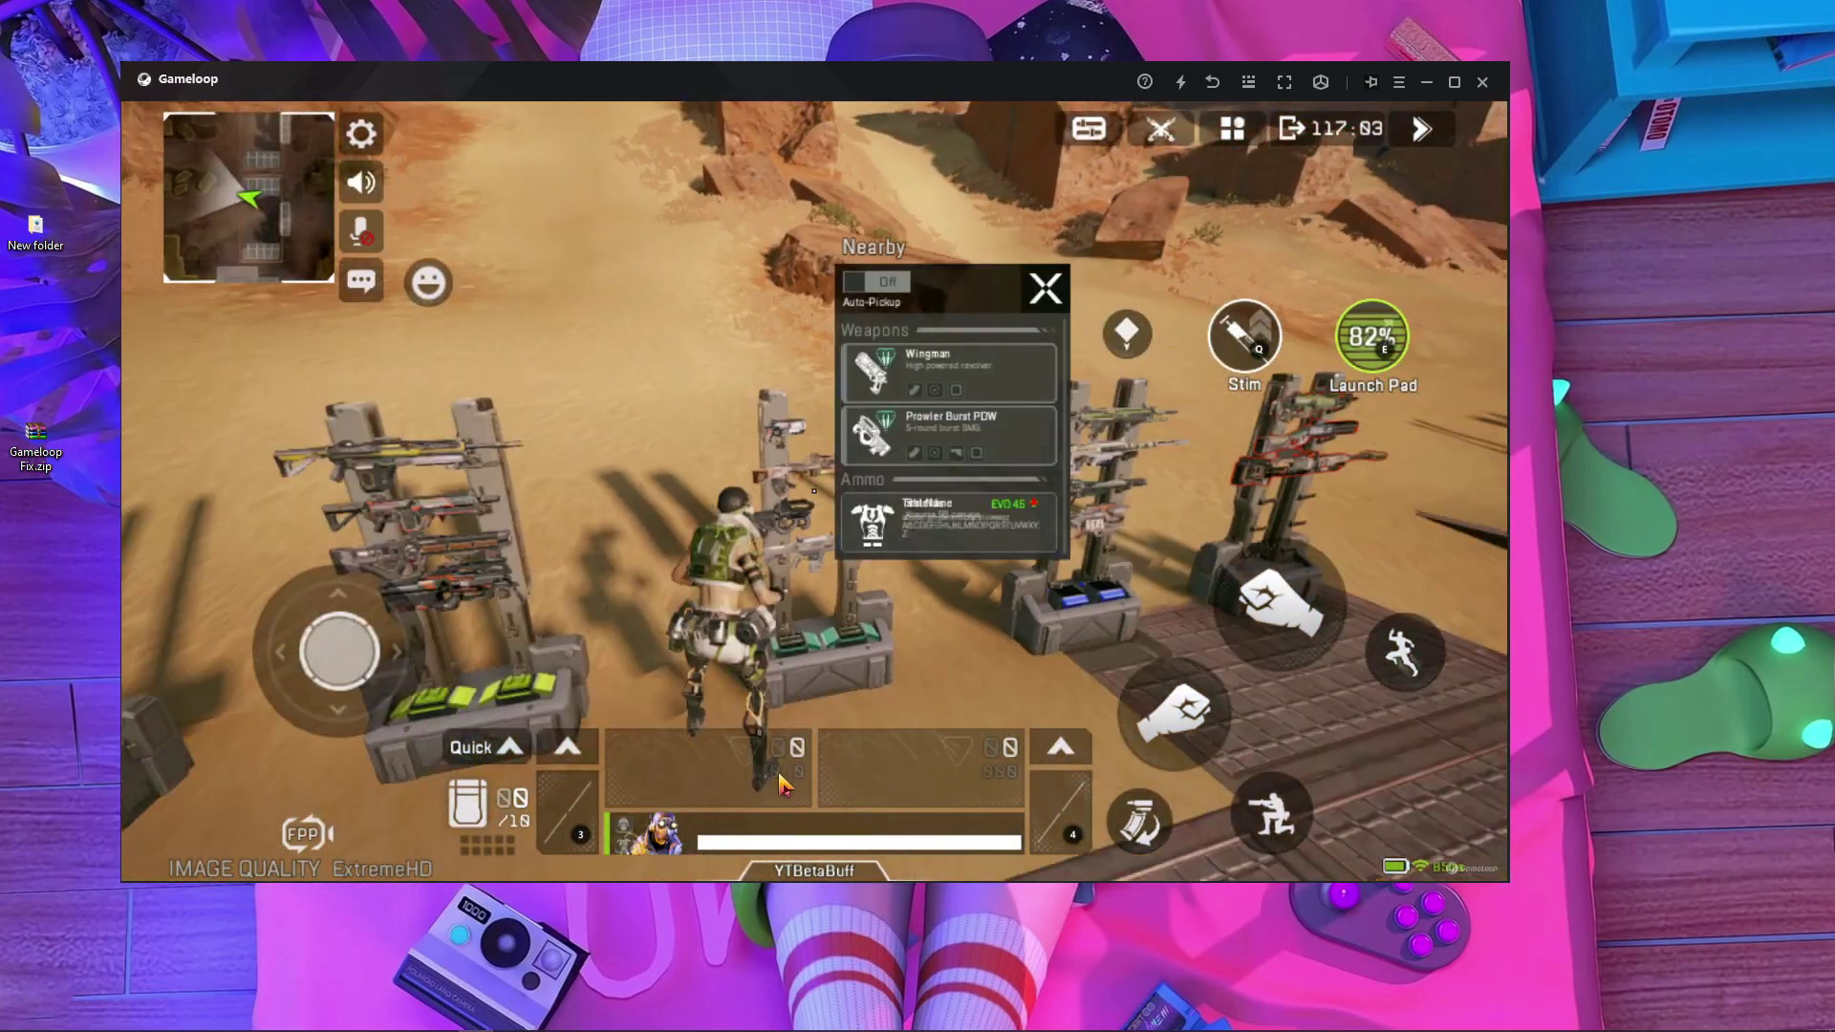
{"action": "key", "text": "a"}
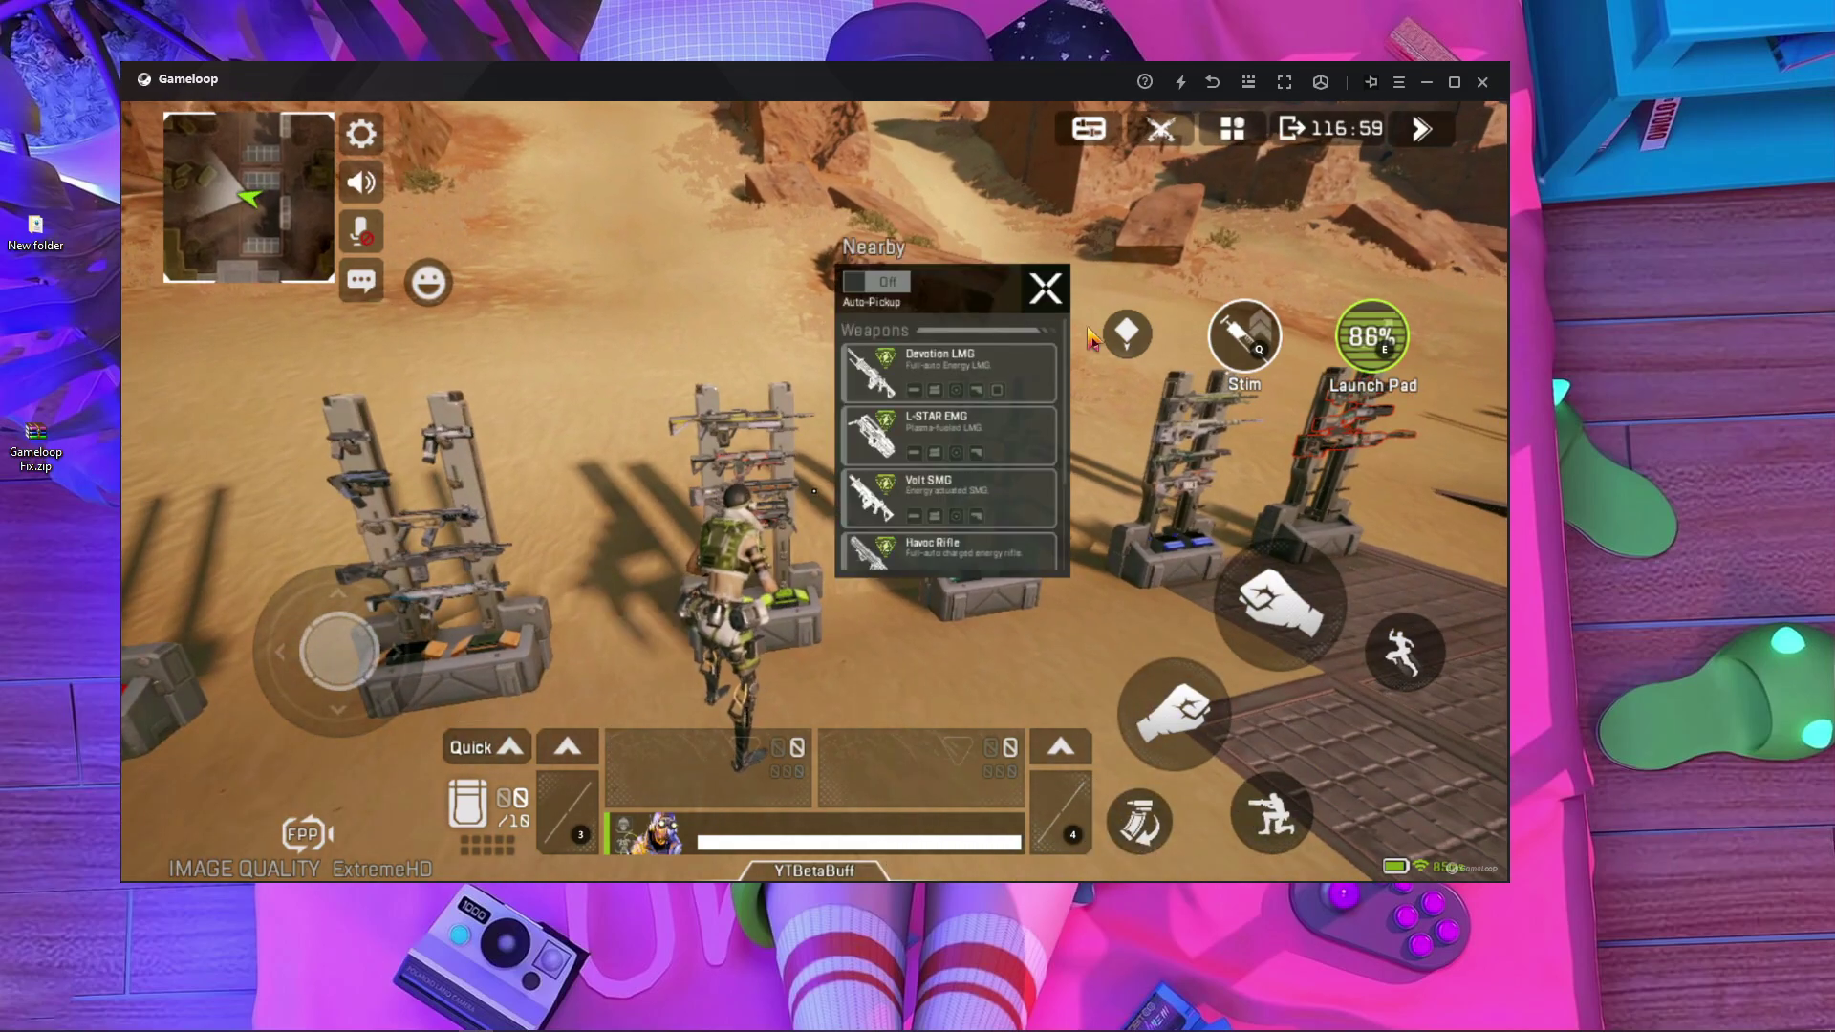
{"action": "key", "text": "f"}
{"action": "key", "text": "grave"}
- Run toward the practice targets and test aiming down the Volt's sights, on and off
{"action": "key", "text": "w"}
{"action": "key", "text": "a"}
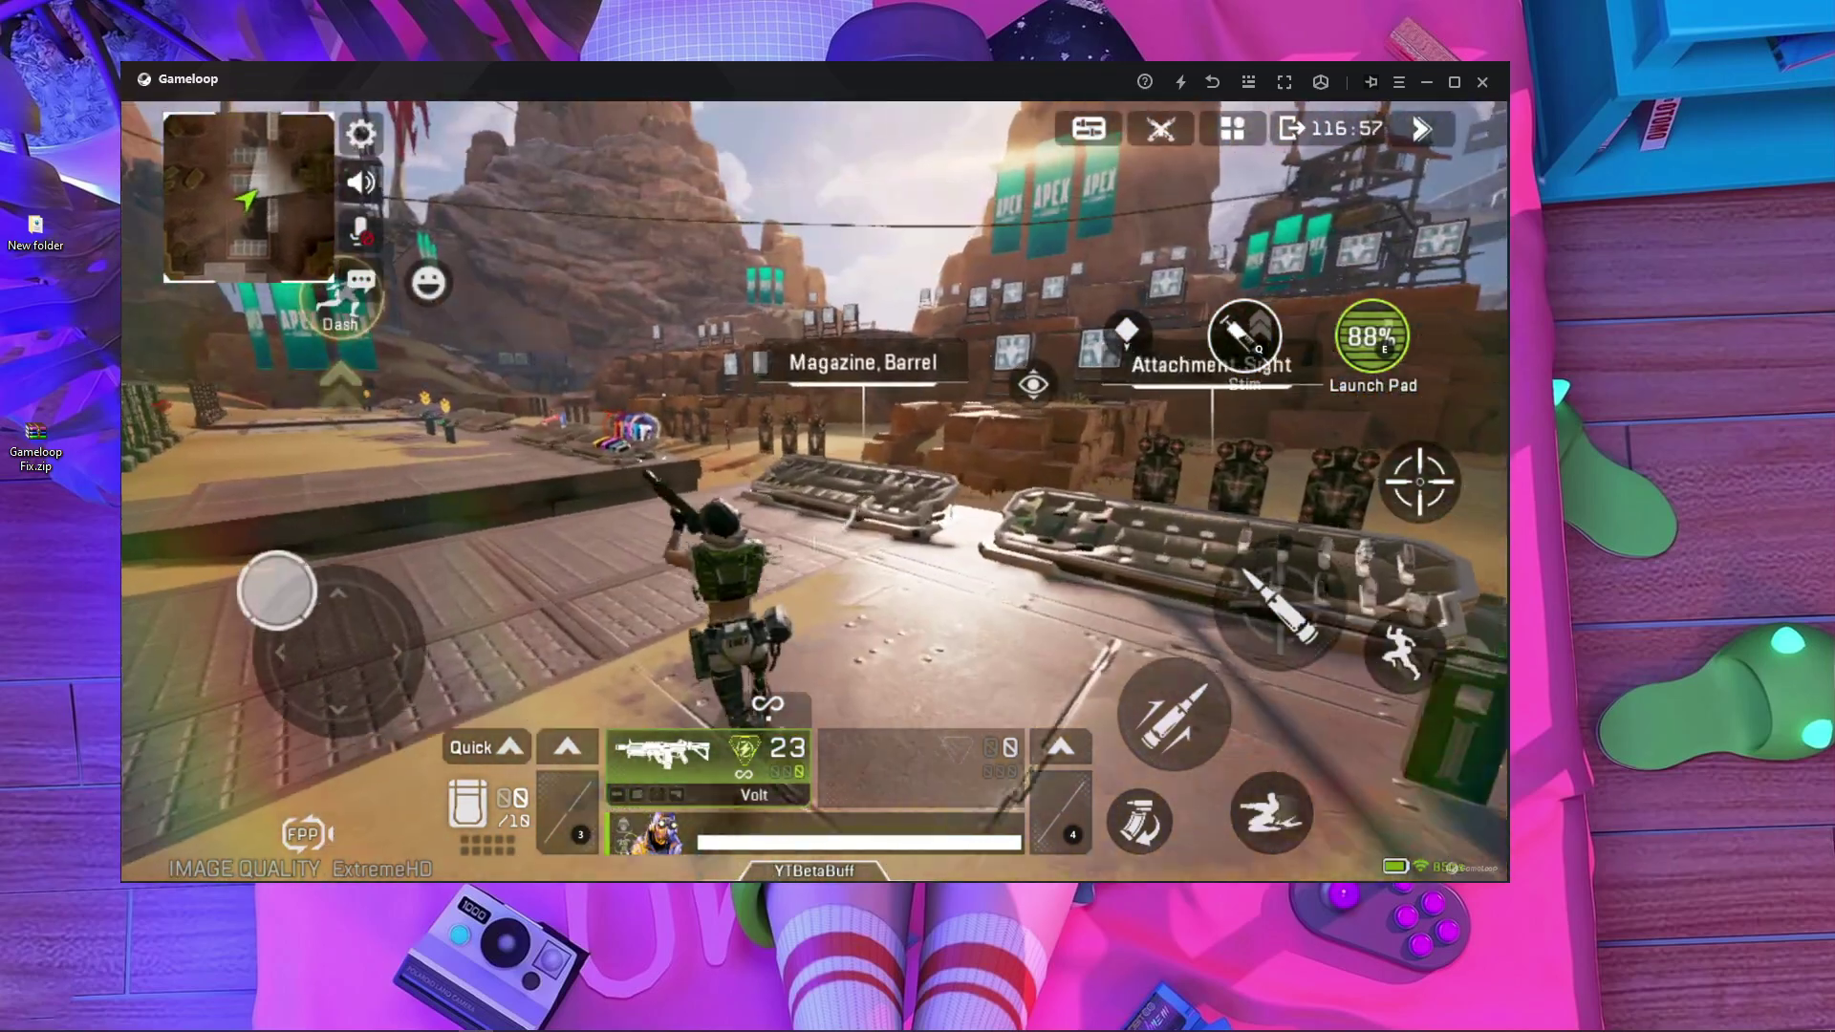
{"action": "key", "text": "w"}
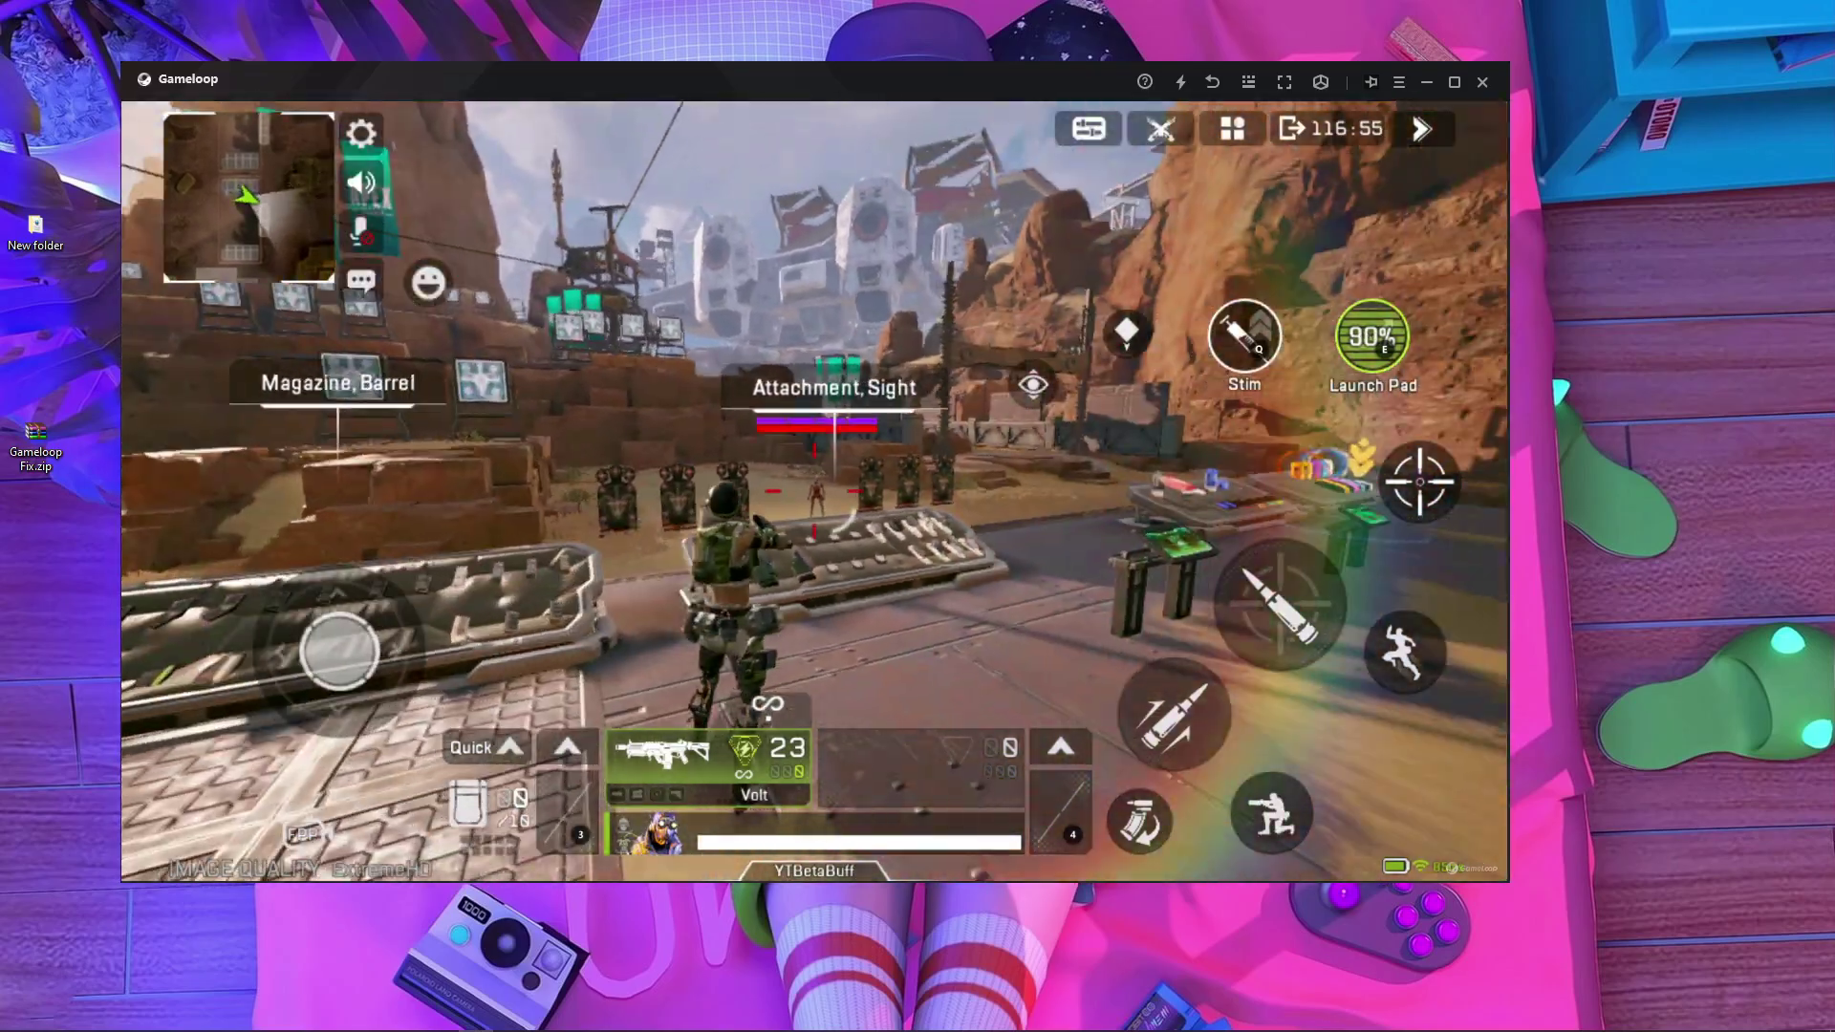
{"action": "right_click", "coordinate": [814, 492]}
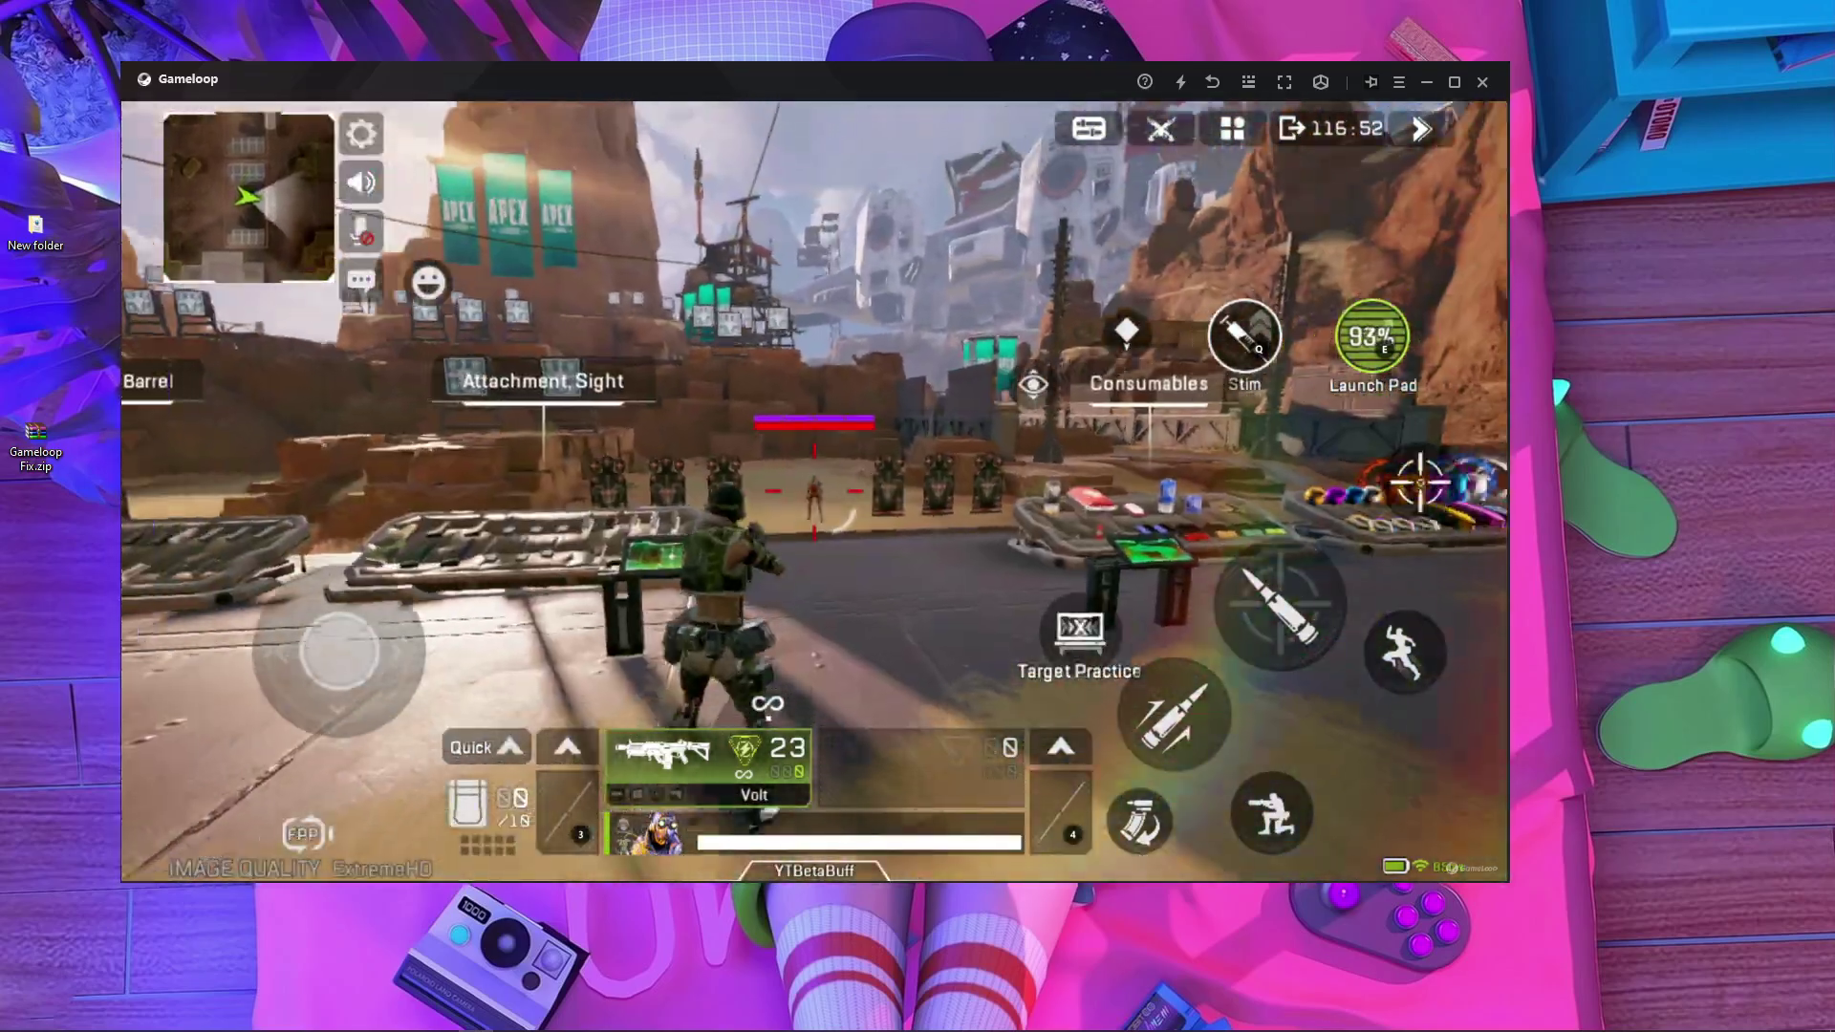
{"action": "right_click", "coordinate": [815, 491]}
{"action": "mouse_move", "coordinate": [1829, 999]}
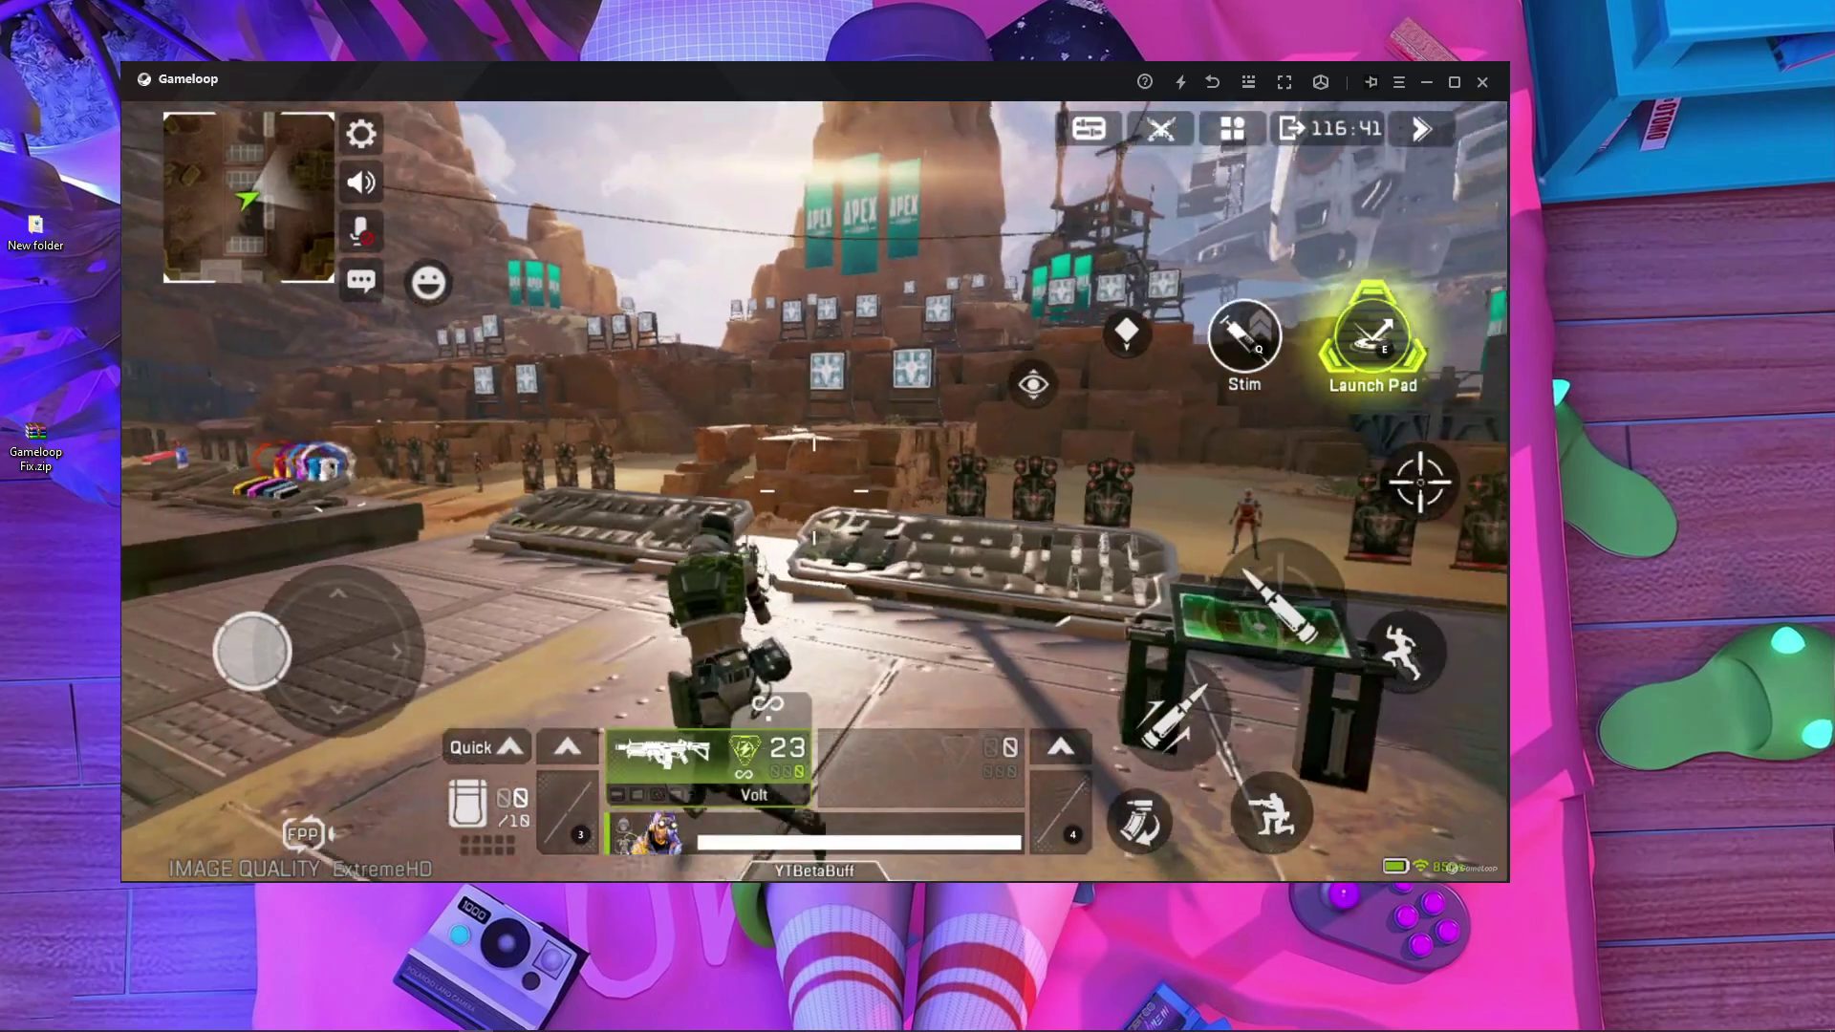
- Run past the supply tables, then open the inventory and close it again while moving
{"action": "key", "text": "w"}
{"action": "key", "text": "d"}
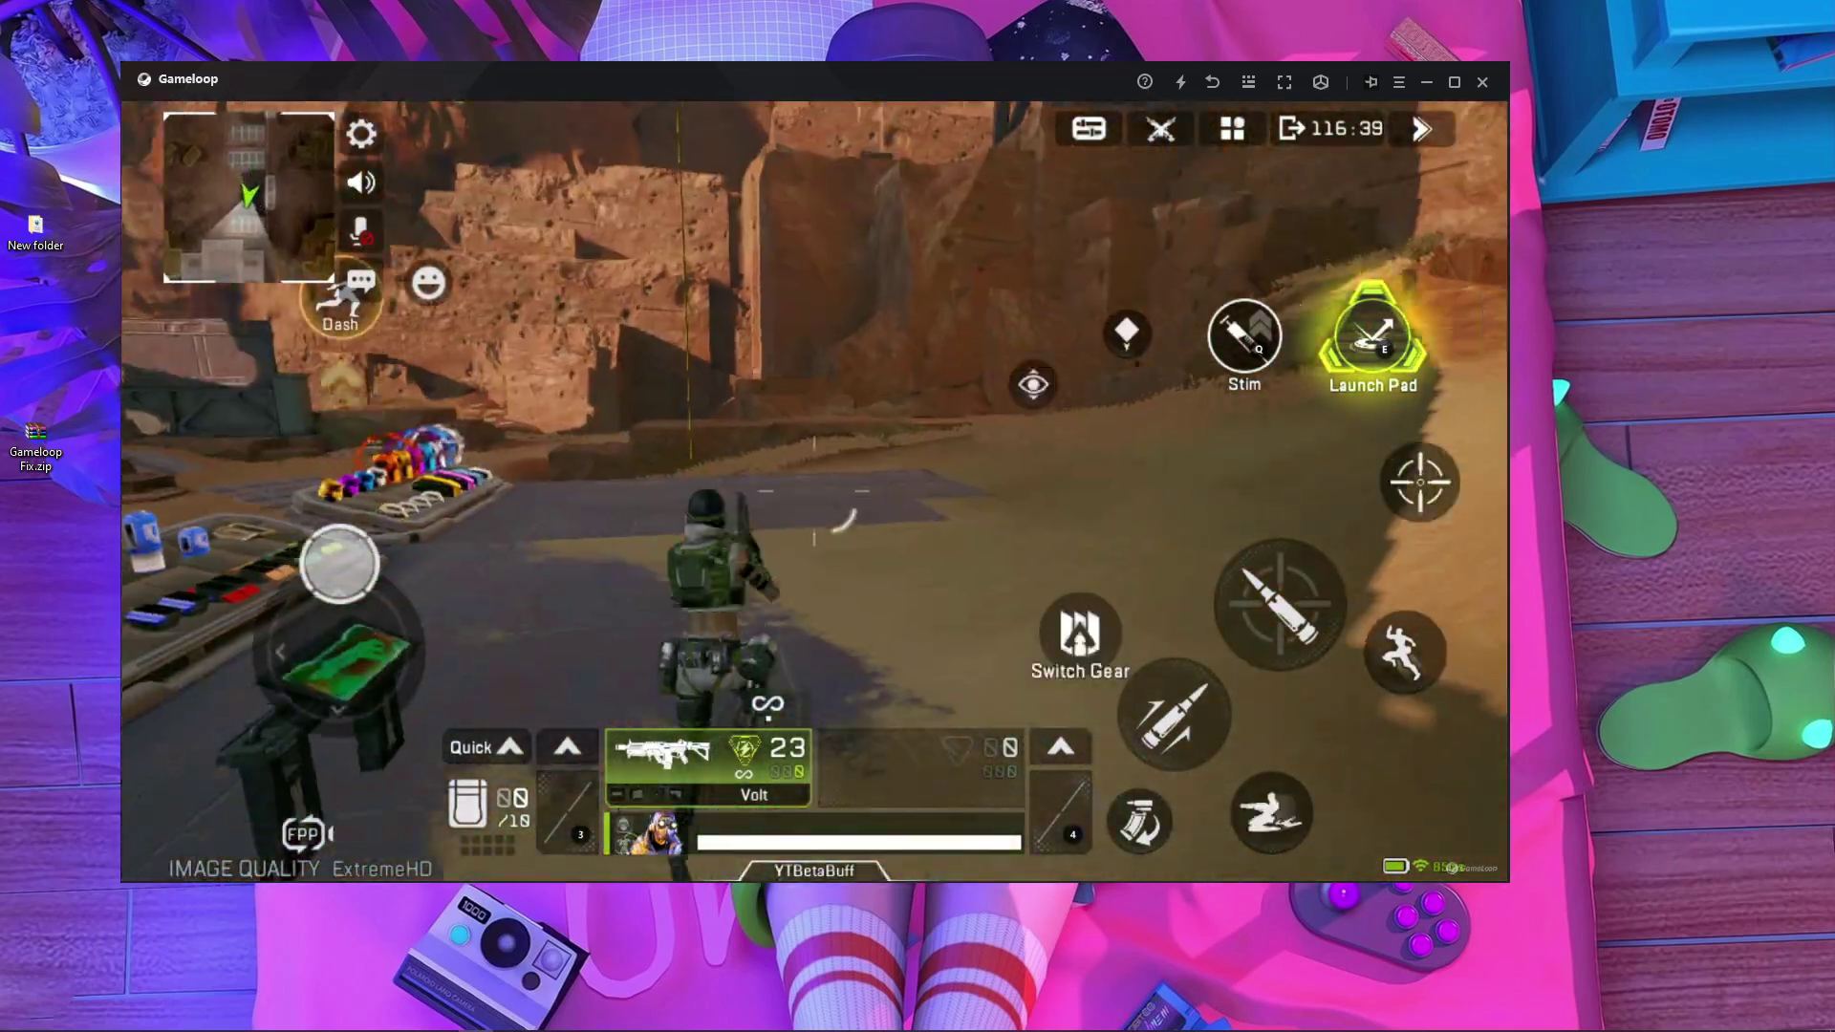
{"action": "key", "text": "Tab"}
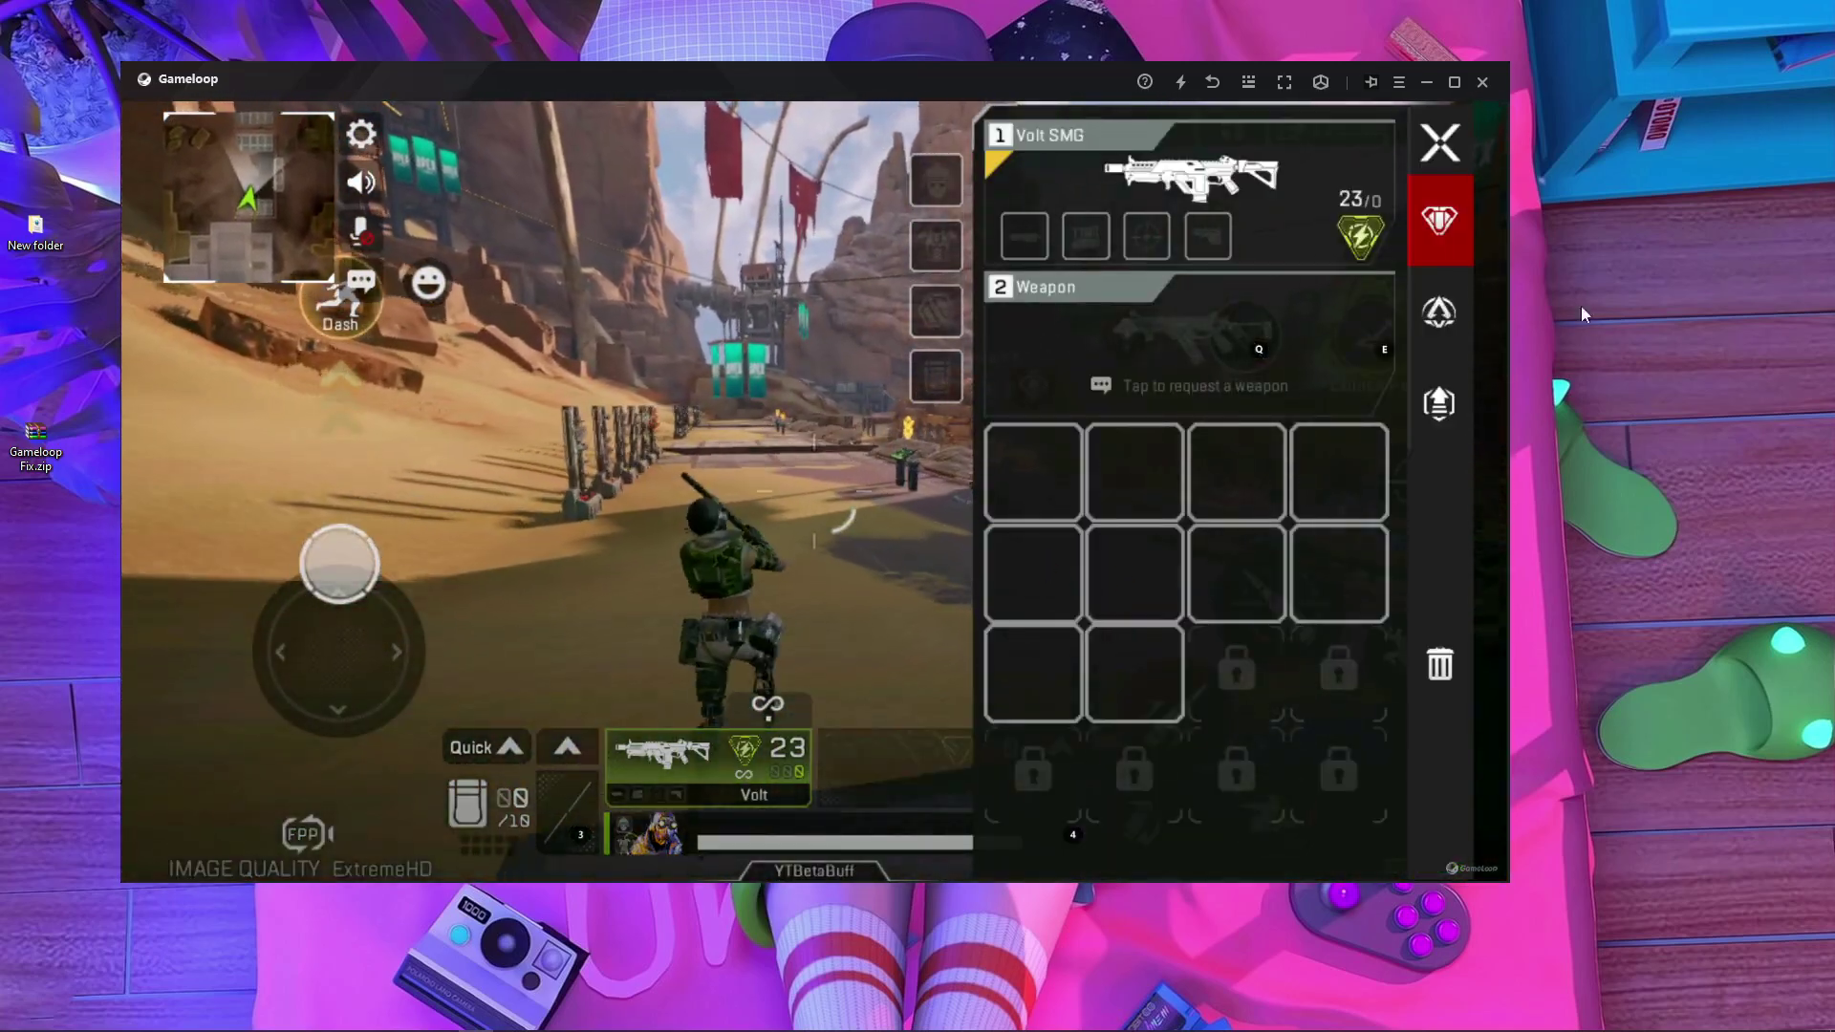
{"action": "key", "text": "Tab"}
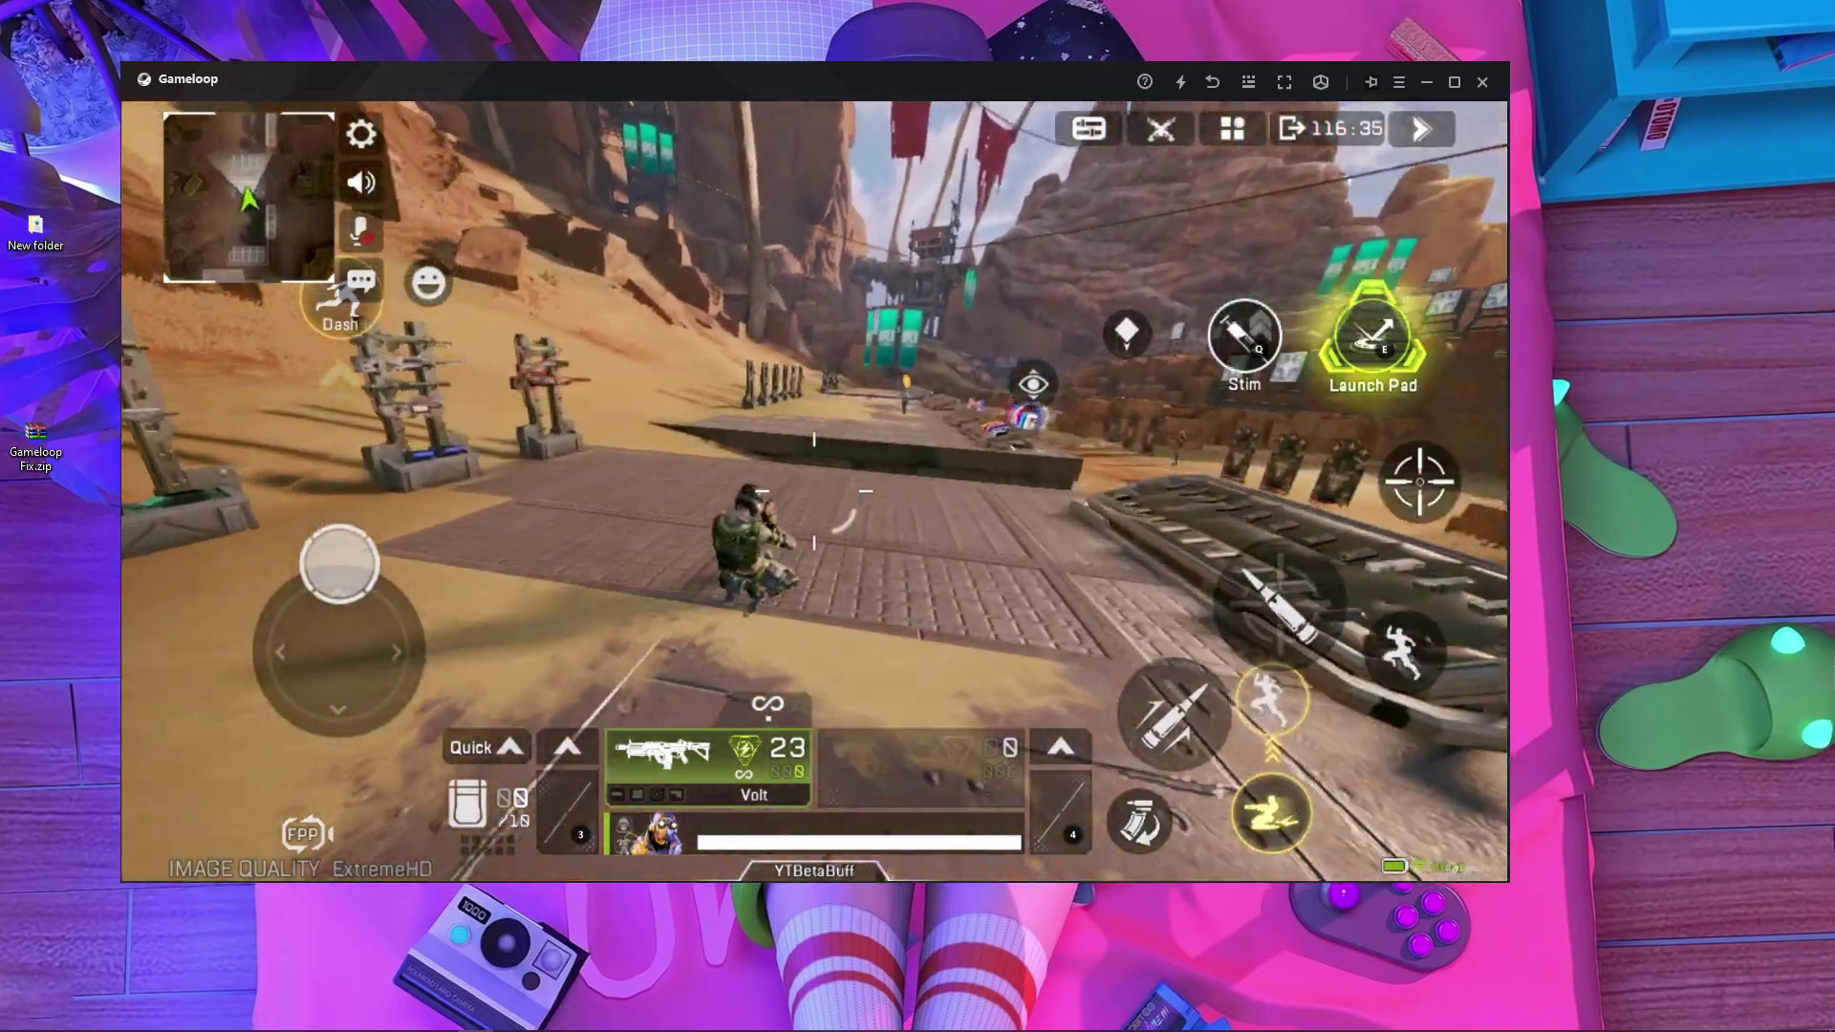